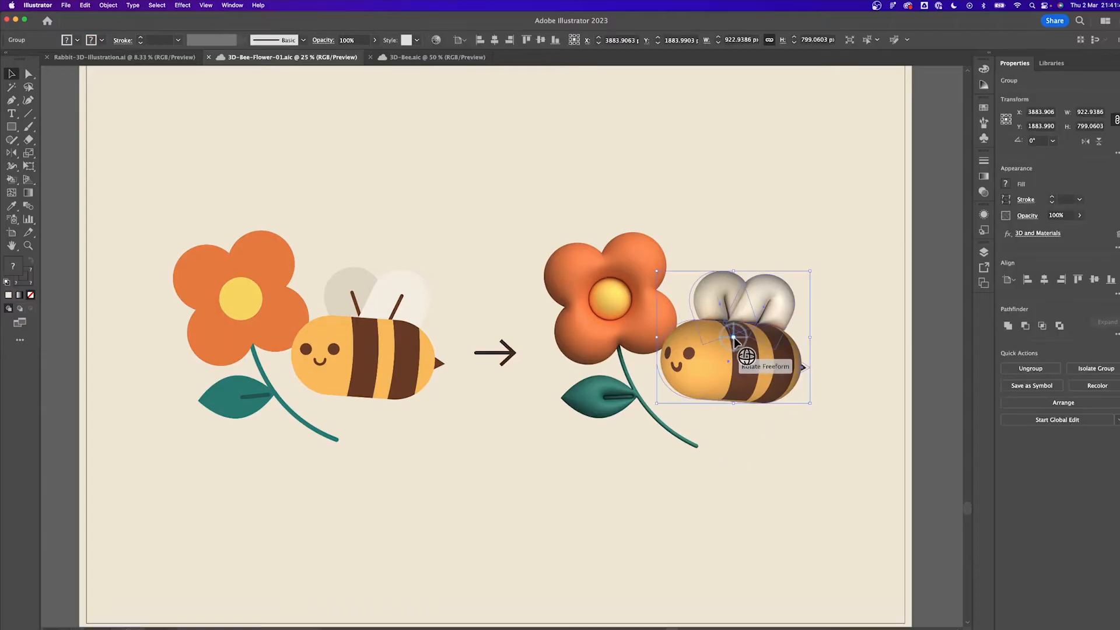
Step: Rotate the grouped 3D bee freely to a slightly different viewing angle, then deselect it
mouse_move(734, 337)
left_mouse_down()
mouse_move(733, 352)
mouse_move(741, 341)
left_mouse_up()
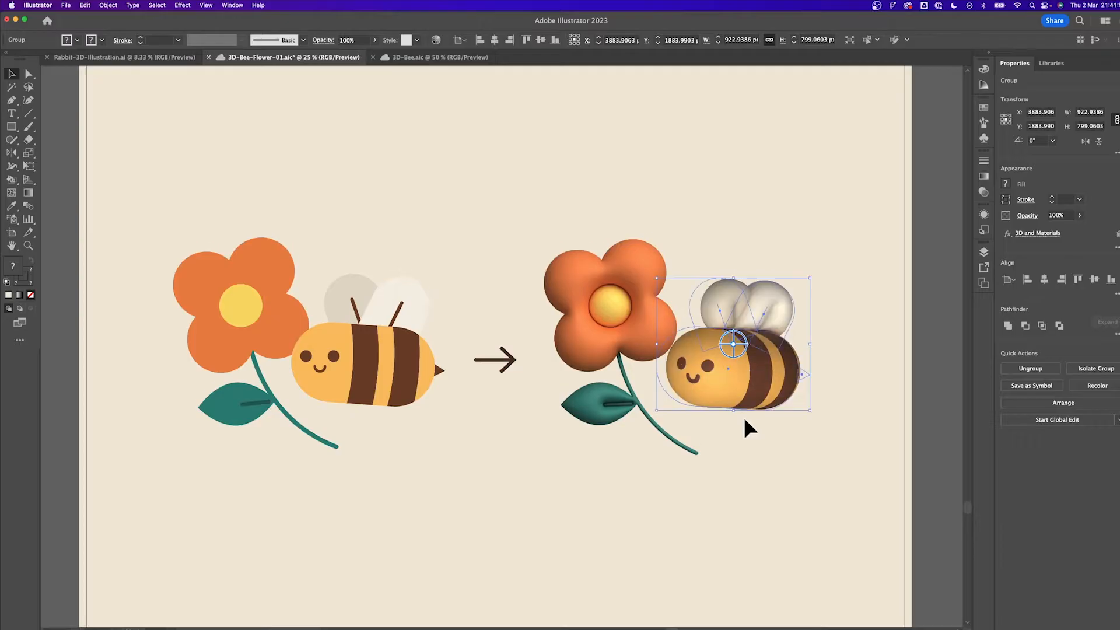
left_click(744, 421)
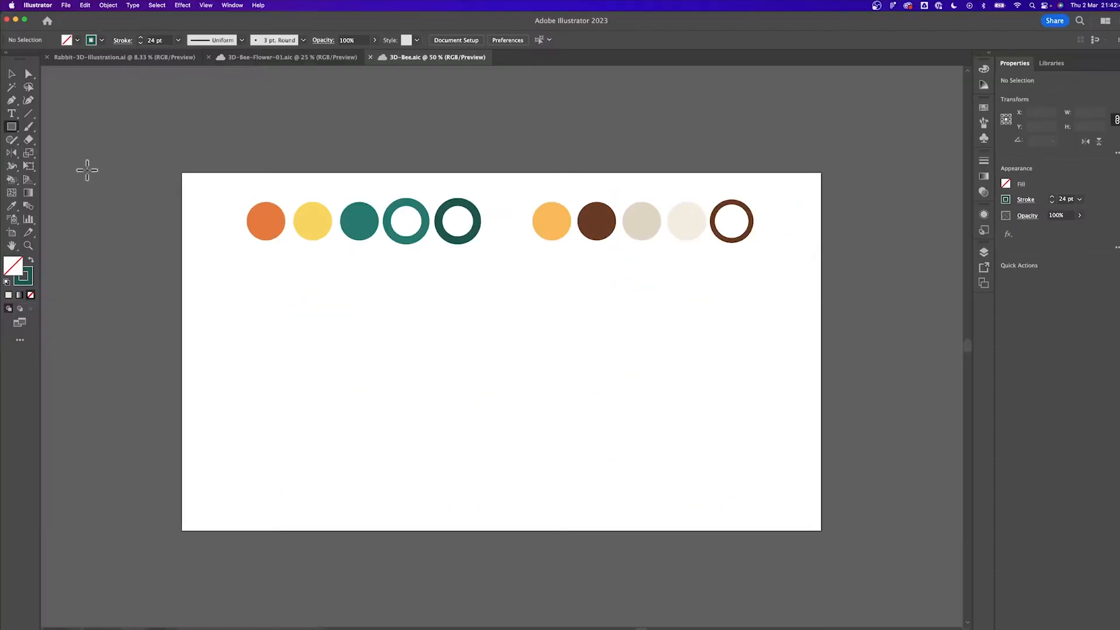
Step: Draw the bee's body as a fully rounded rectangle about 423 by 258 px, filled with the light orange swatch
left_click(11, 127)
key("i")
left_click(548, 227)
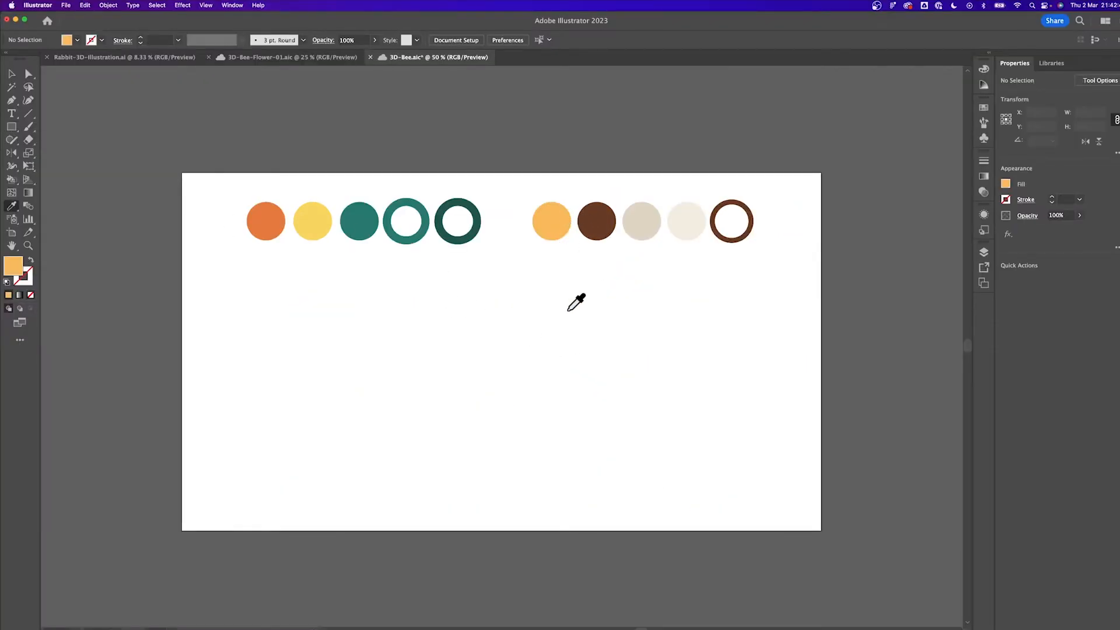
key("m")
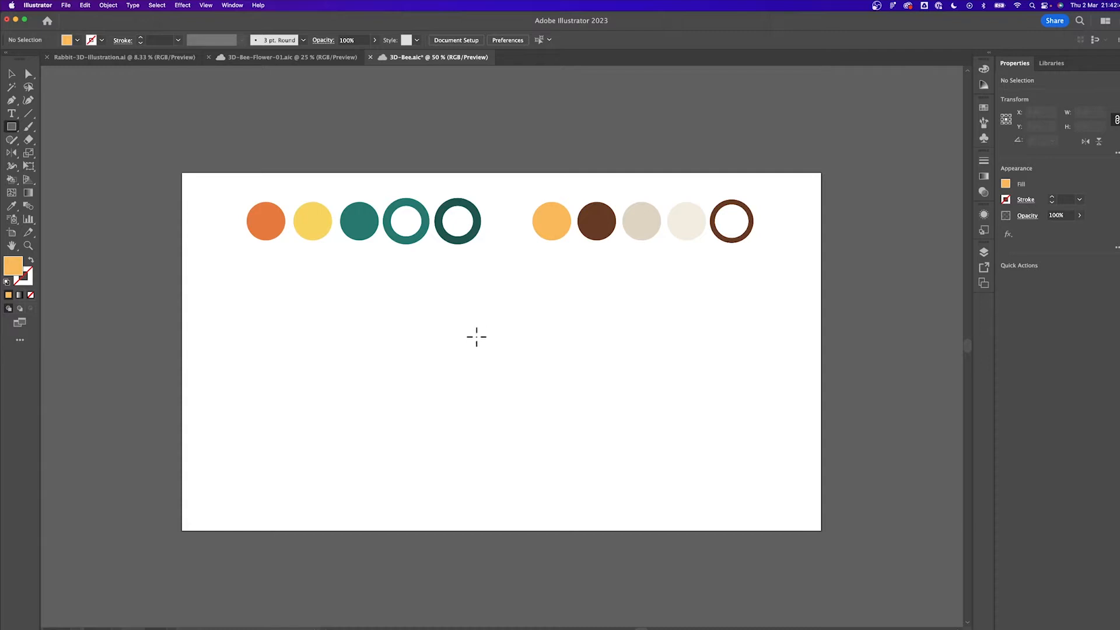
mouse_move(492, 347)
left_mouse_down()
mouse_move(628, 420)
mouse_move(612, 423)
mouse_move(548, 364)
left_mouse_up()
key("v")
key("a")
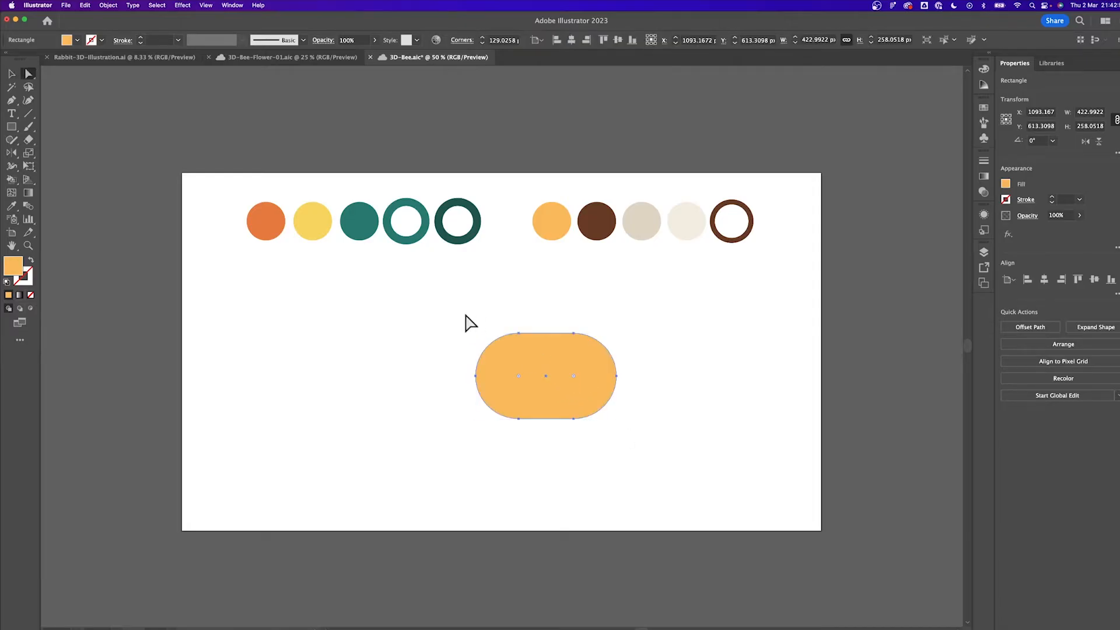
Step: Extend the body's left end outward by 20 px by moving only that end's anchor points
left_click(469, 322)
key("v")
left_click_drag(538, 424, 542, 444)
key("a")
key("shift+Left")
key("shift+Left")
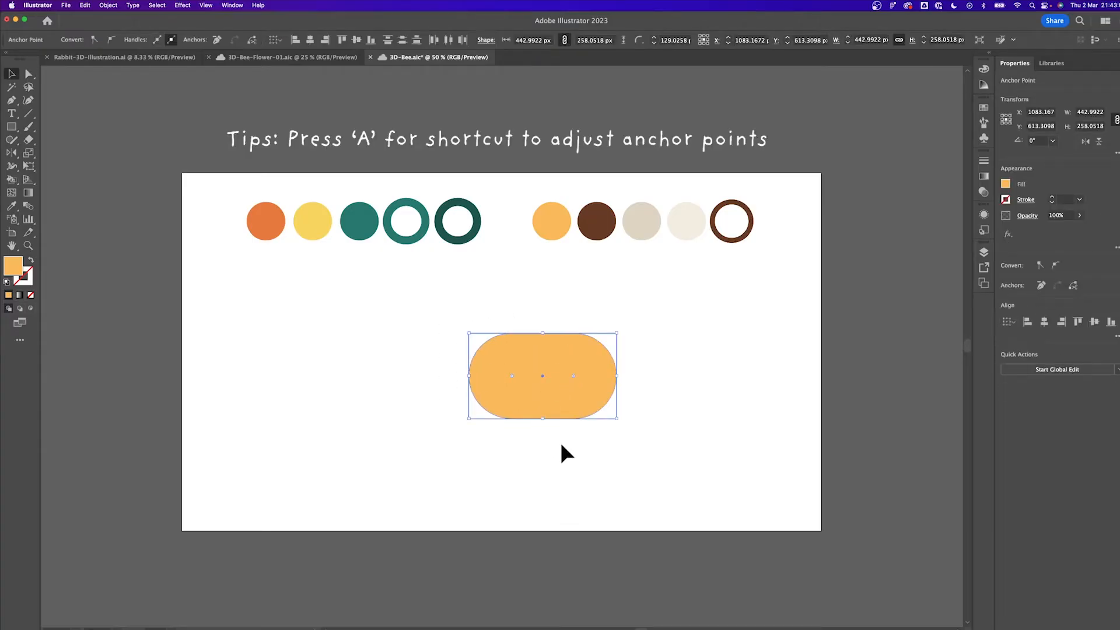
left_click(561, 452)
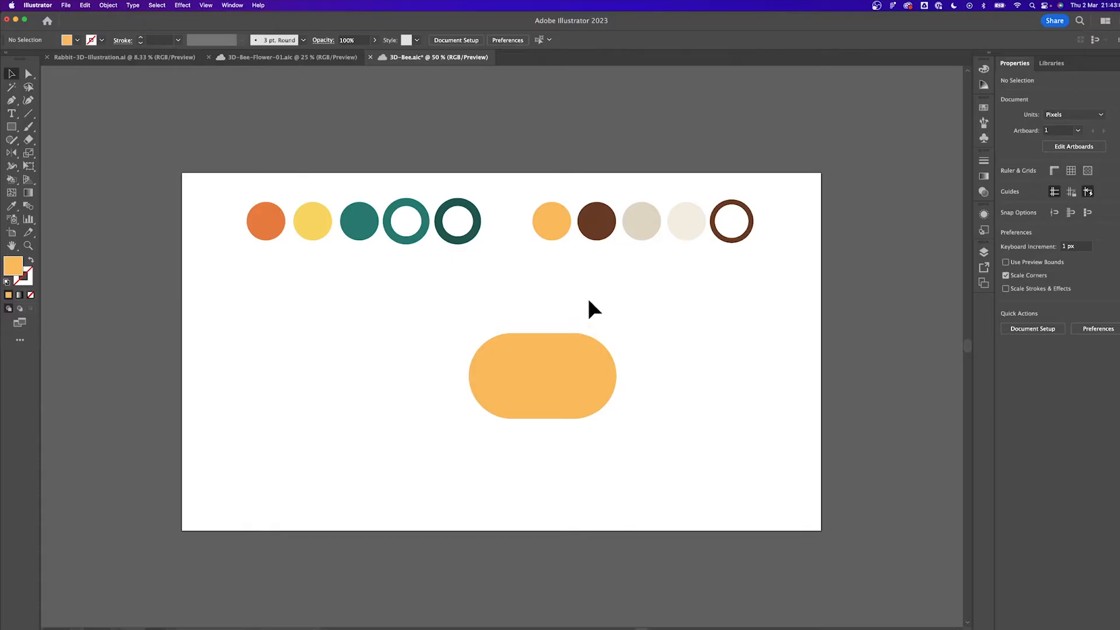
Step: Draw a cream wing about 161 by 172 px with fully rounded top corners just above the body
key("m")
left_click_drag(530, 285, 584, 341)
key("i")
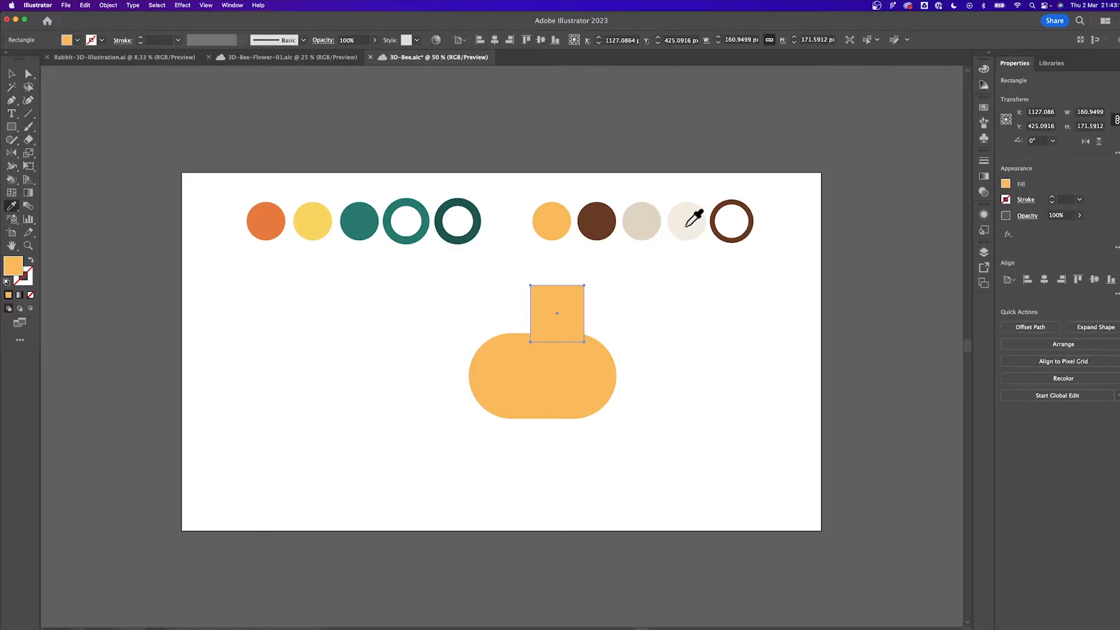
left_click(686, 224)
key("a")
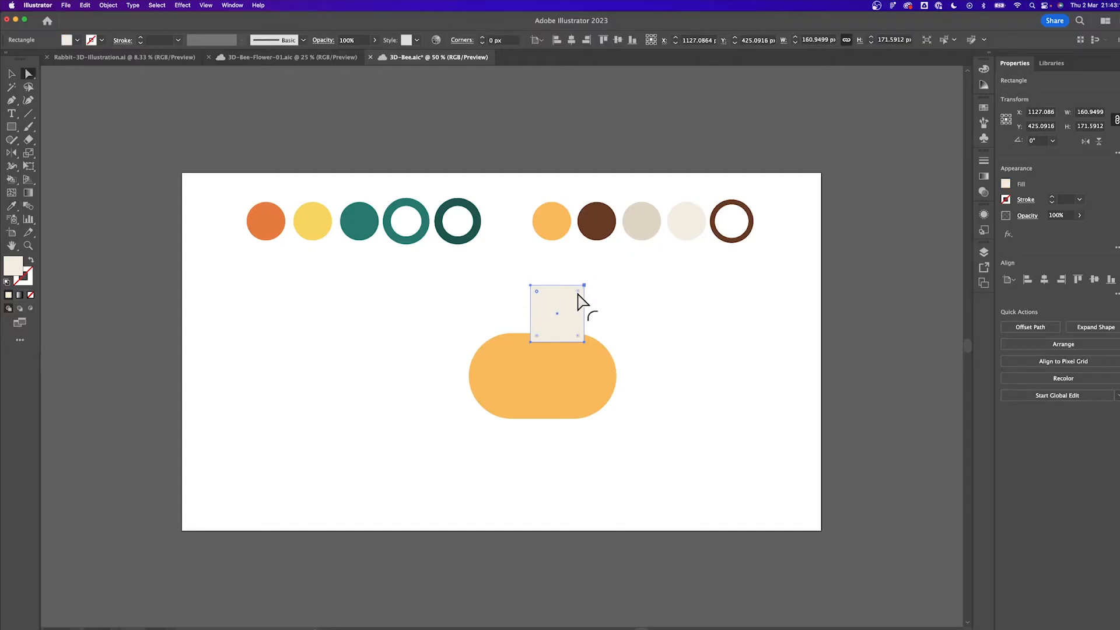
left_click_drag(577, 290, 553, 350)
left_click_drag(568, 311, 562, 298)
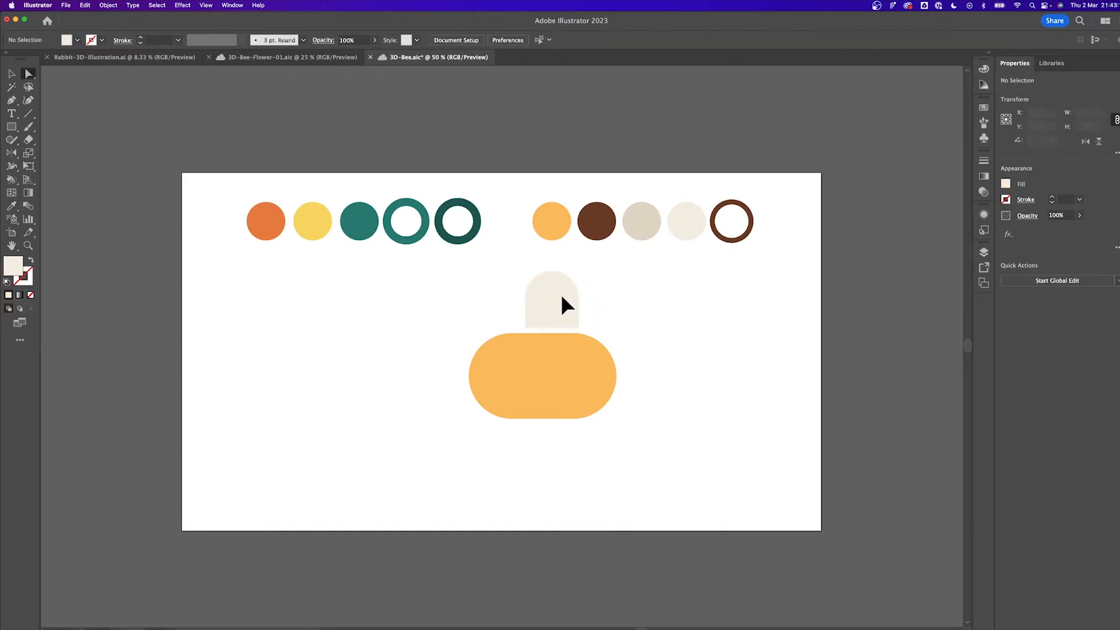
Step: Draw a vertical vein about 105 px long inside the wing, using the brown outlined swatch's 15 pt stroke
key("p")
left_click(550, 326)
left_click(555, 292, "shift")
key("i")
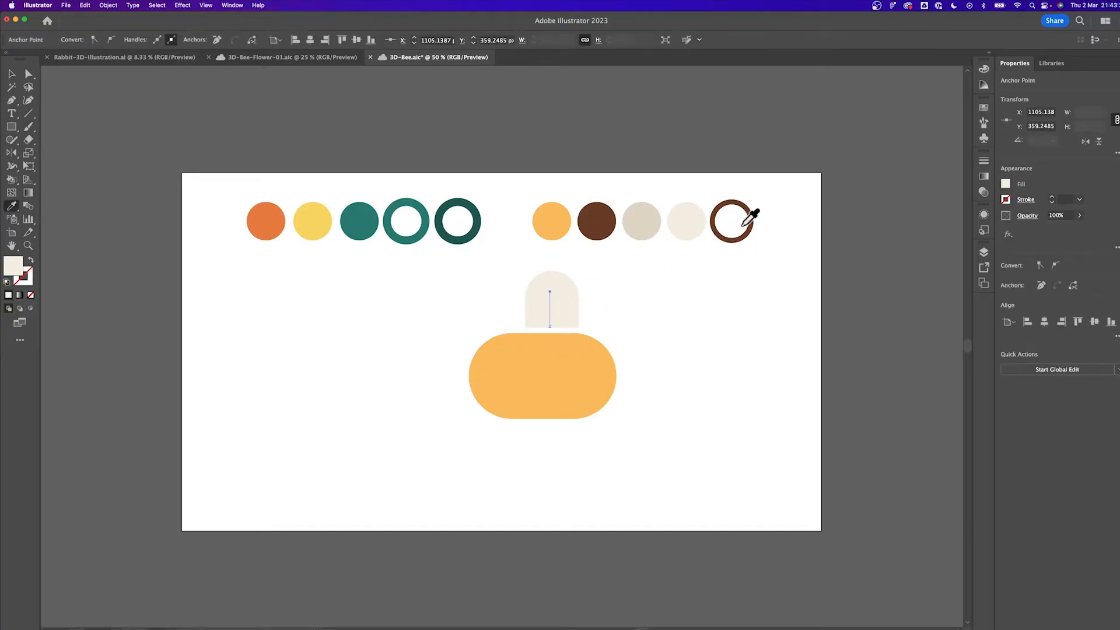
left_click(746, 209)
key("v")
left_click(656, 309)
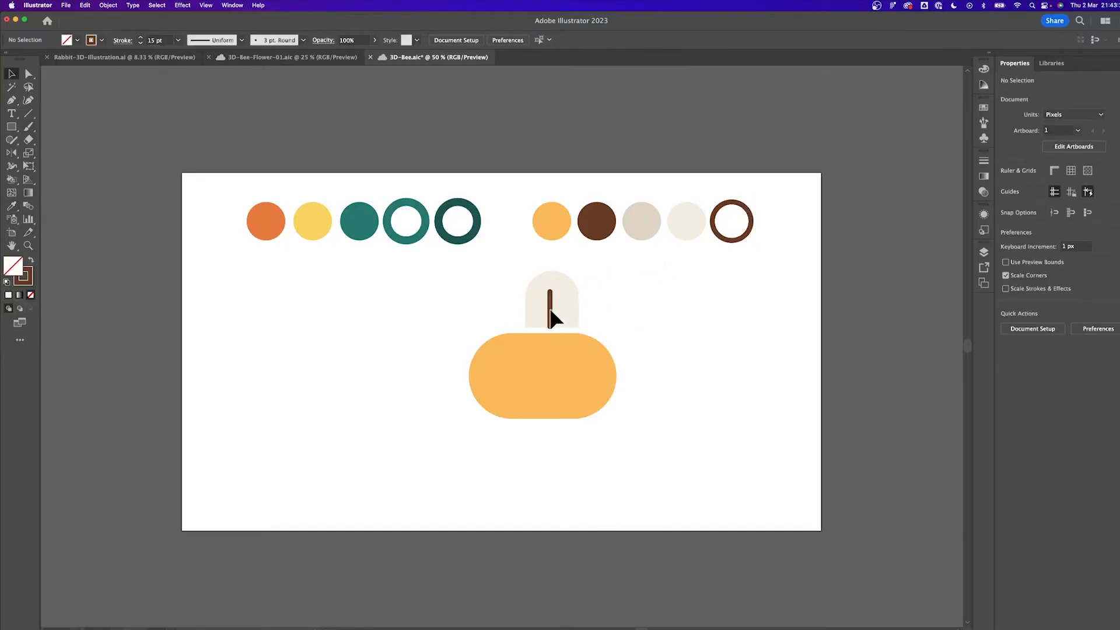
Step: Center the vein horizontally on the wing
left_click_drag(550, 309, 553, 309)
left_click(553, 311)
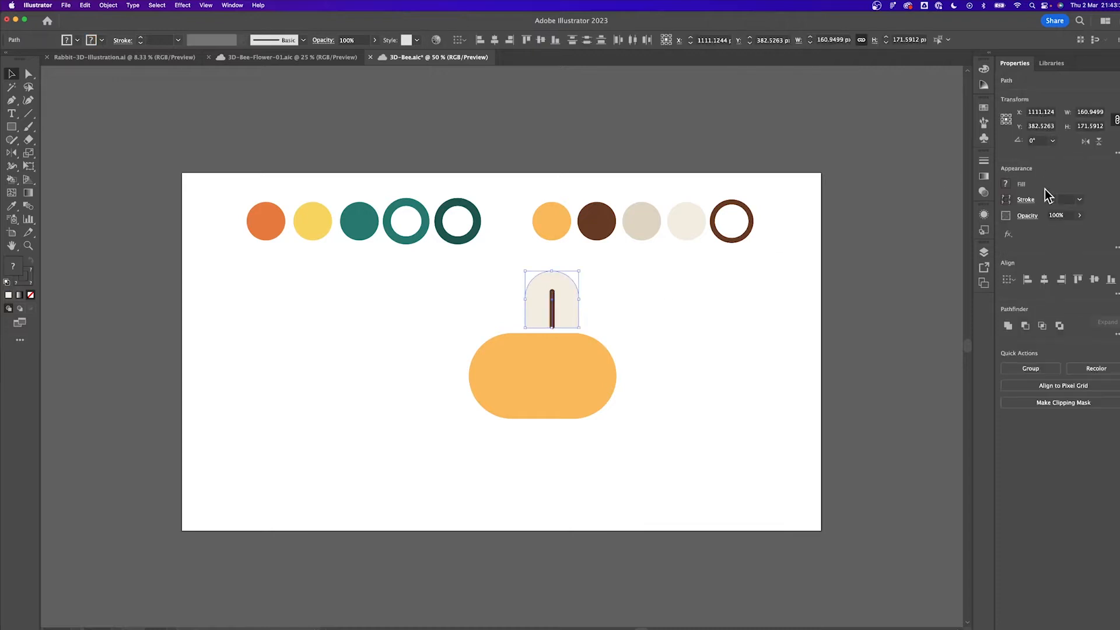
left_click(580, 300)
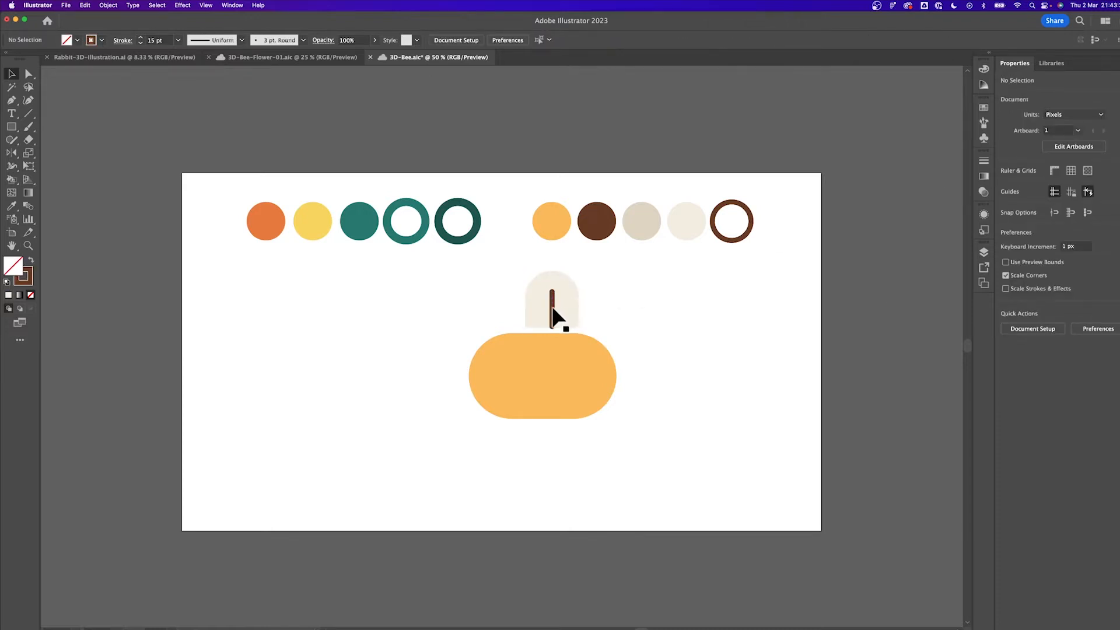
Step: Stretch the wing's base down to the body and lower the vein to match
key("a")
left_click(578, 327)
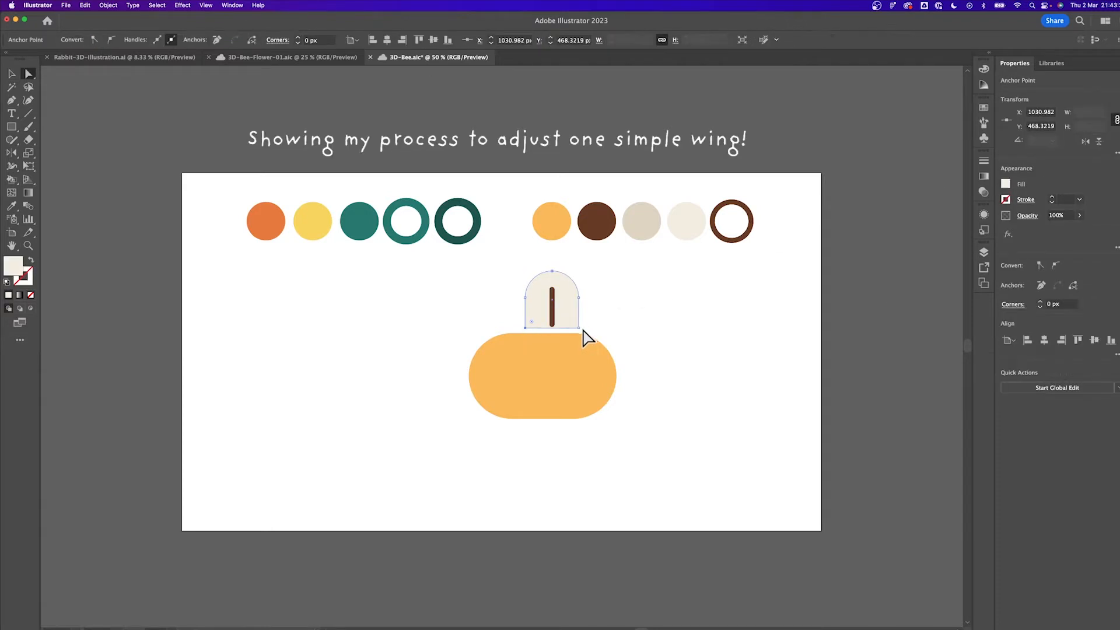
key("v")
left_click_drag(551, 304, 551, 311)
left_click(551, 311)
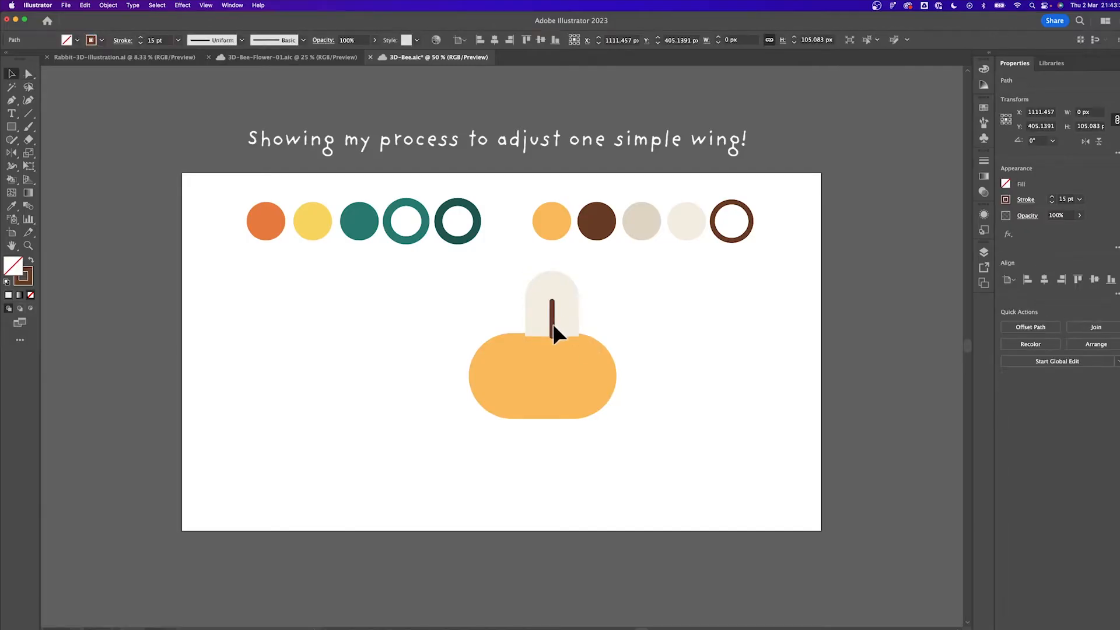
Step: Group the wing shape with its vein
left_click_drag(607, 285, 522, 298)
key("super+g")
left_click(601, 303)
left_click(602, 300)
key("super+z")
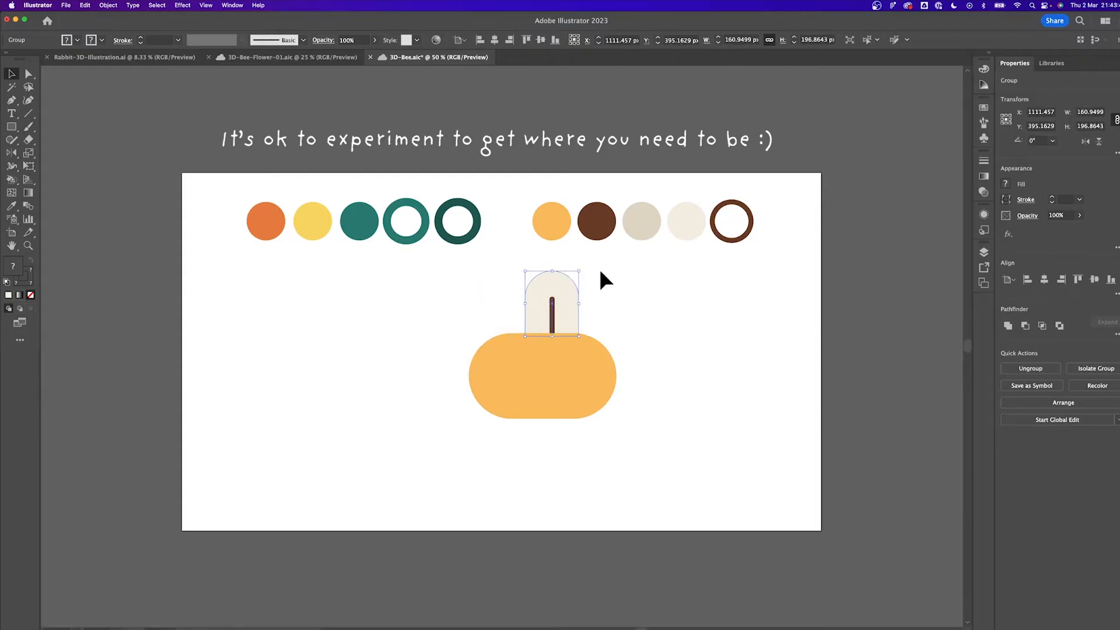
Step: Tilt the wing group to the right and place a horizontally mirrored duplicate to its left above the body
left_click_drag(592, 260, 549, 295)
left_click(1084, 143)
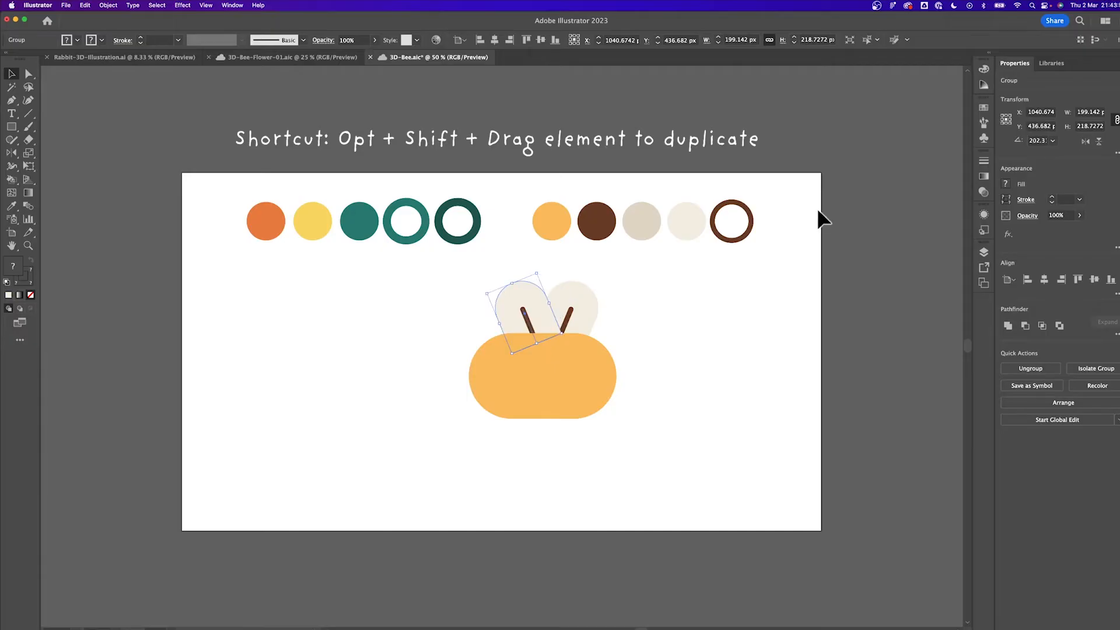
left_click(630, 294)
Step: Recolor the left wing's shape with the darker beige swatch
key("i")
left_click(642, 221)
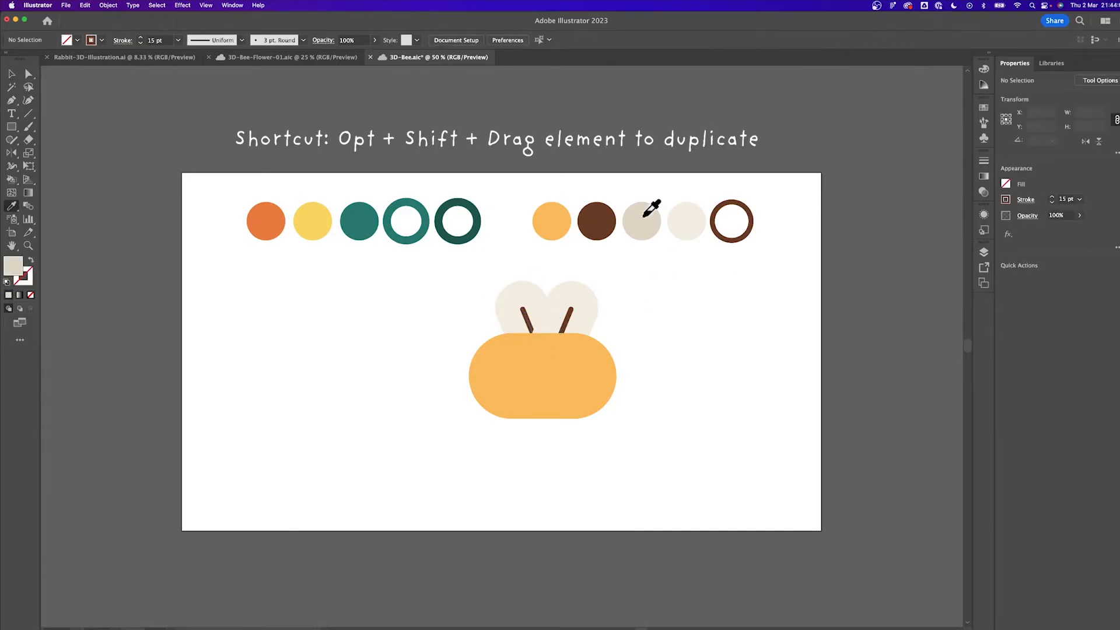
left_click(518, 285, "alt")
key("v")
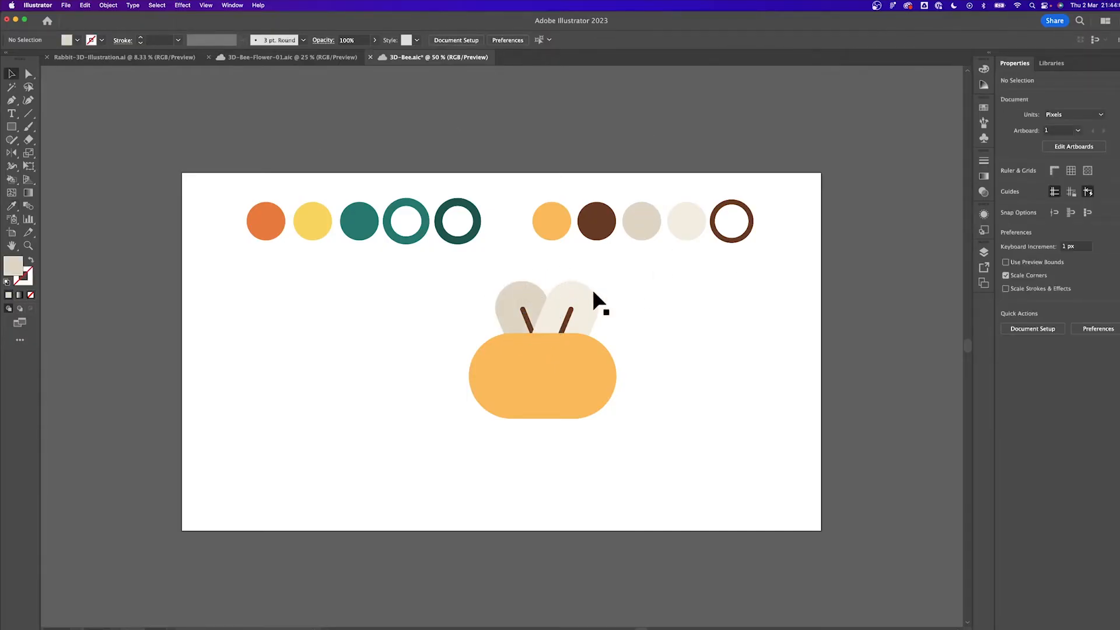
Step: Create a three-sided polygon with a 50 px radius beside the bee and fill it with the brown swatch
left_click_drag(11, 126, 69, 168)
left_click(677, 322)
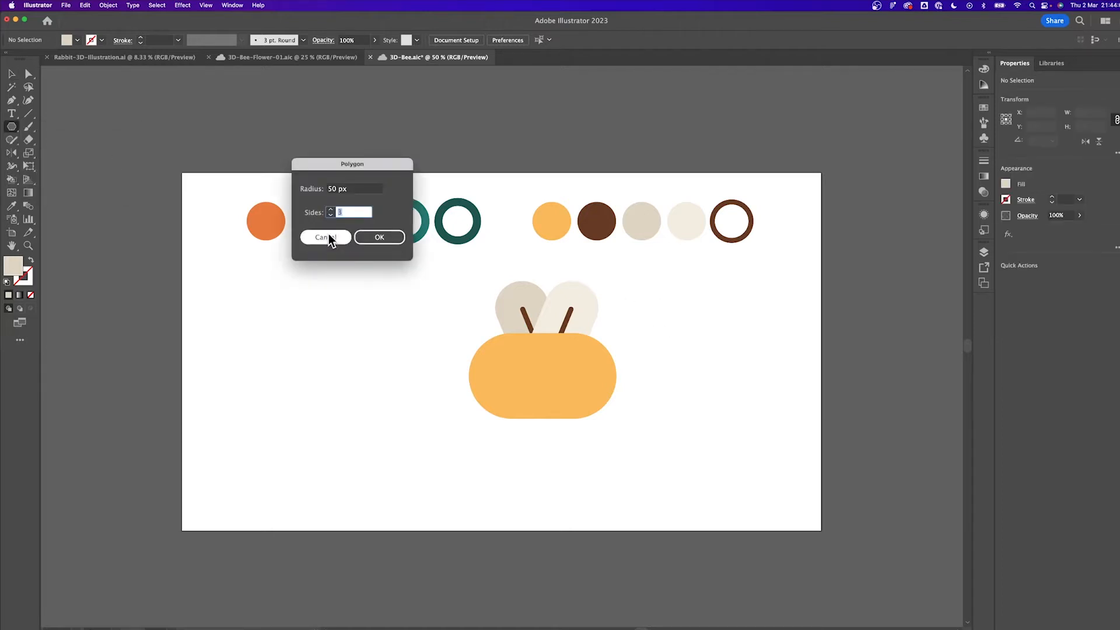
type("3")
left_click(379, 237)
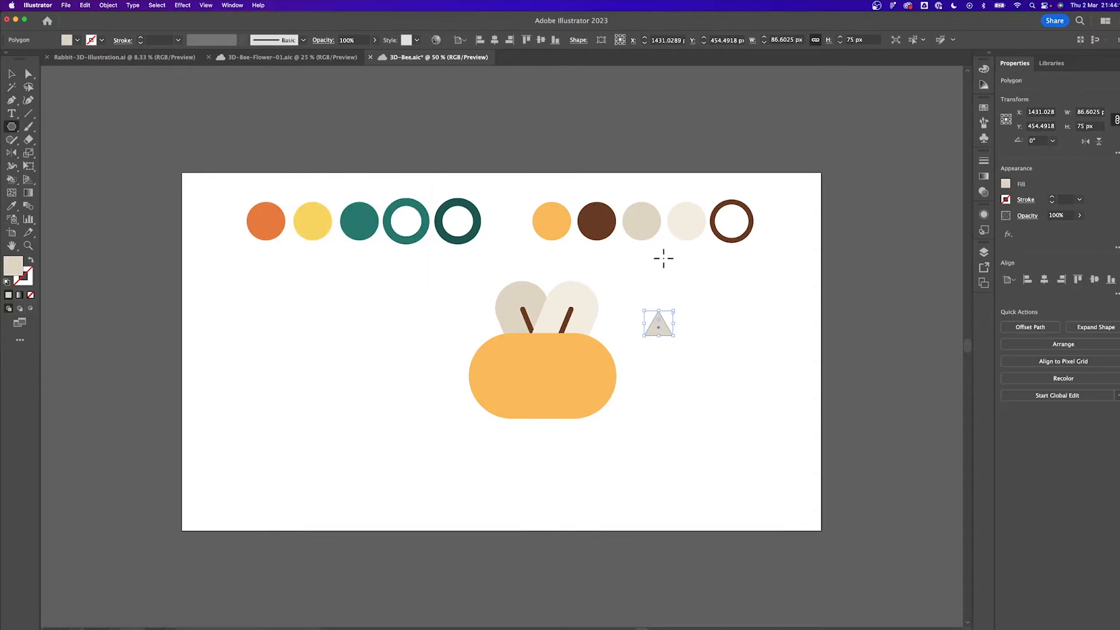
key("i")
left_click(601, 216)
Step: Shrink the triangle to about 50 by 58 px, point it right beside the body's right end, and send it to the back
key("v")
left_click_drag(676, 306, 627, 367)
key("super+shift+bracketleft")
scroll(638, 364, "down", 1)
left_click(656, 360)
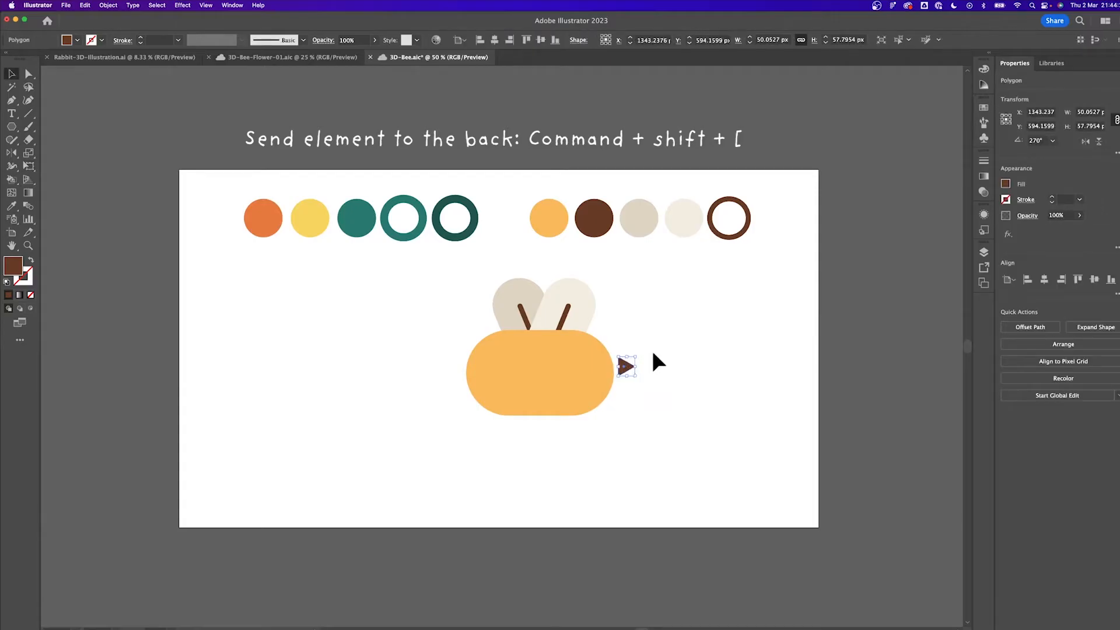
Step: Tuck the stinger, slightly tilted, into the body's right end and save the file
left_click(618, 366)
key("e")
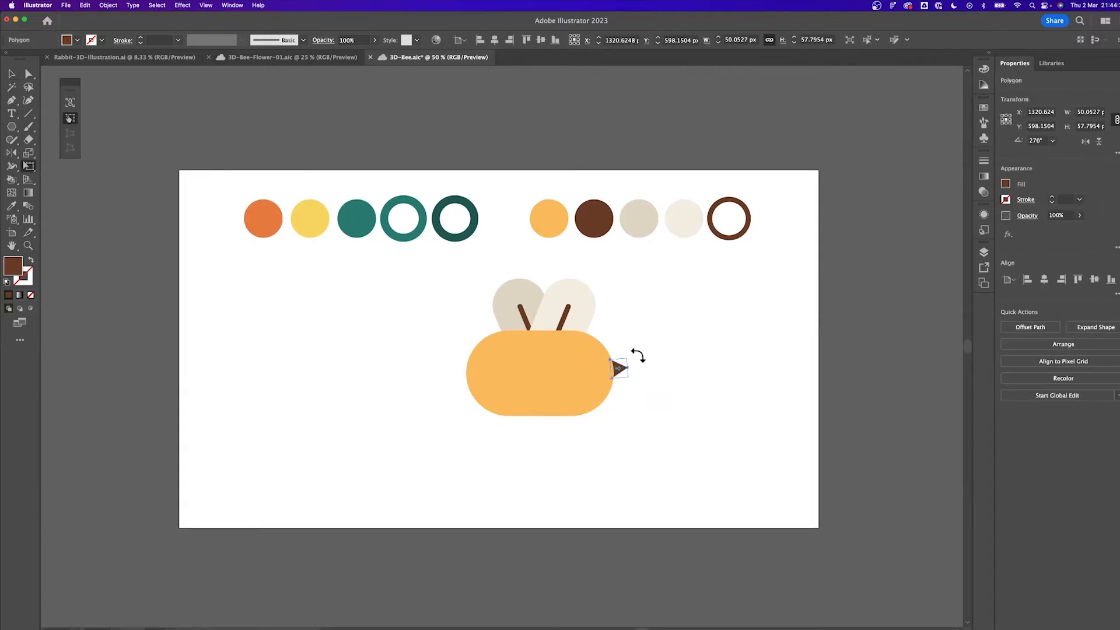
key("v")
left_click(674, 371)
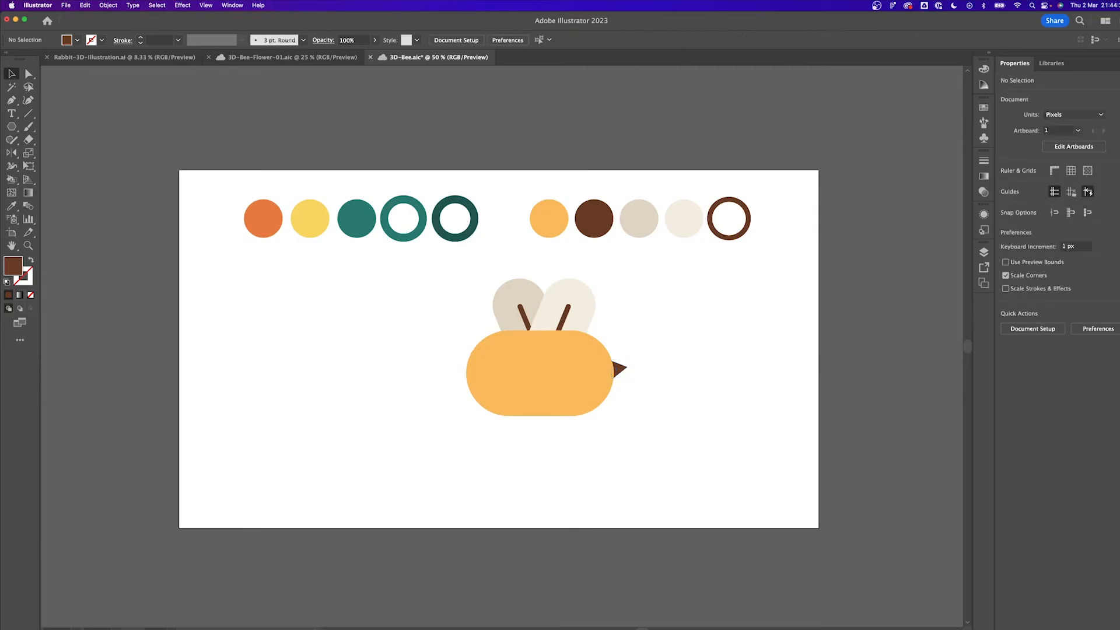
key("super+s")
Step: Draw a brown circle about 41 px wide beside the bee and duplicate it into a row of three
key("o")
key("l")
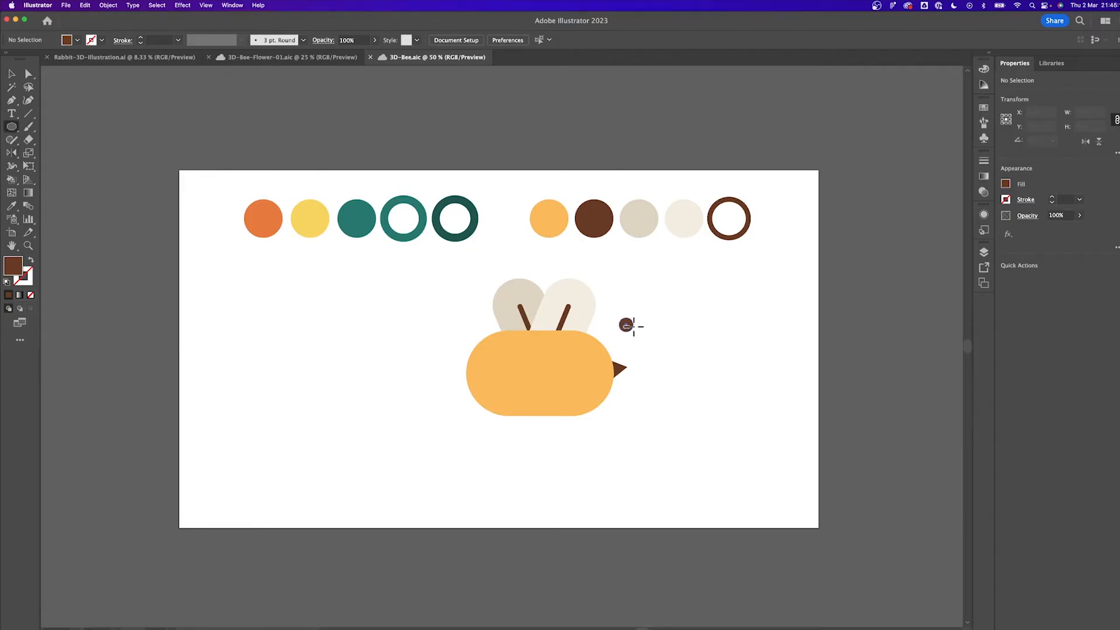
key("v")
mouse_move(634, 325)
left_mouse_down()
mouse_move(661, 322)
mouse_move(644, 324)
left_mouse_up()
left_click(649, 317)
left_click(679, 319)
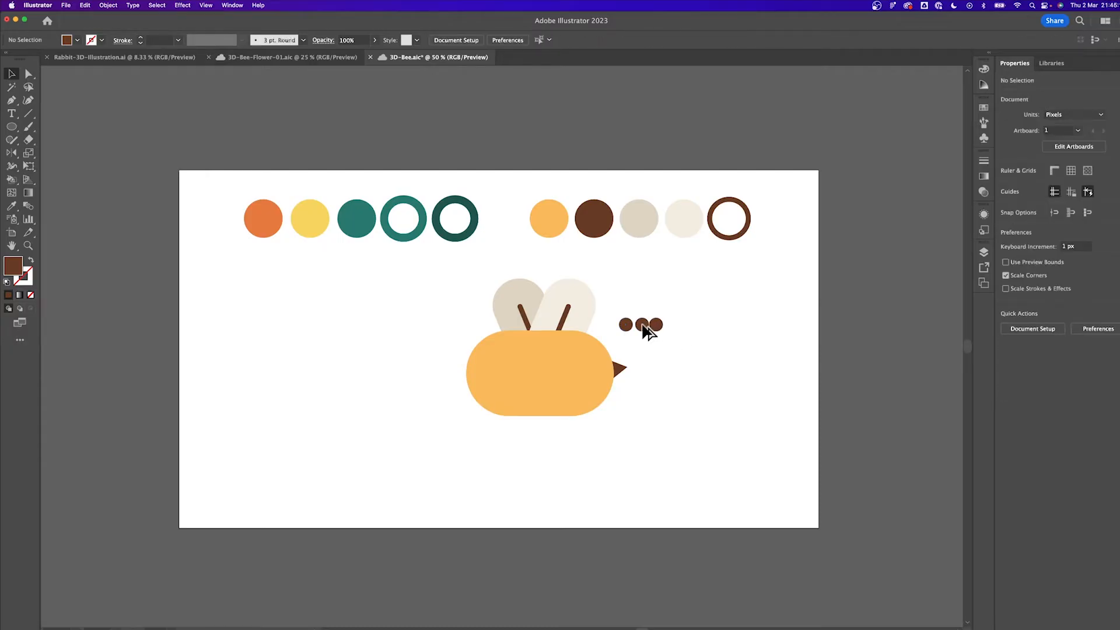
Step: Turn the middle circle into a smile by giving it the unfilled brown 15 pt stroke and deleting its top anchor point
left_click(642, 325)
key("i")
left_click(723, 230, "shift")
key("a")
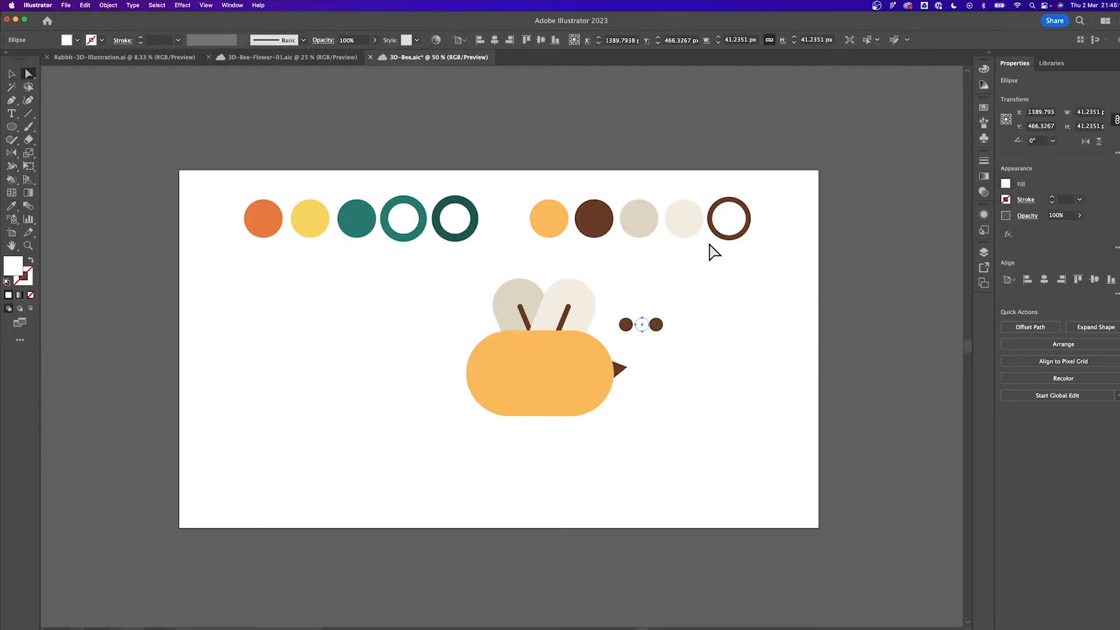
key("i")
left_click(722, 198)
key("a")
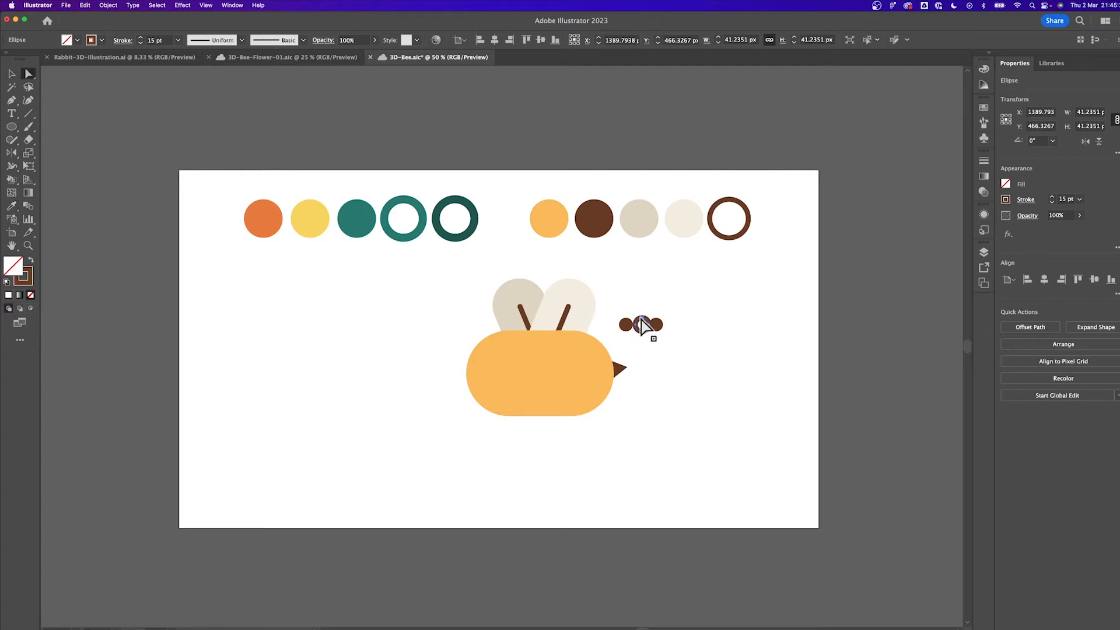
left_click(641, 319)
key("Delete")
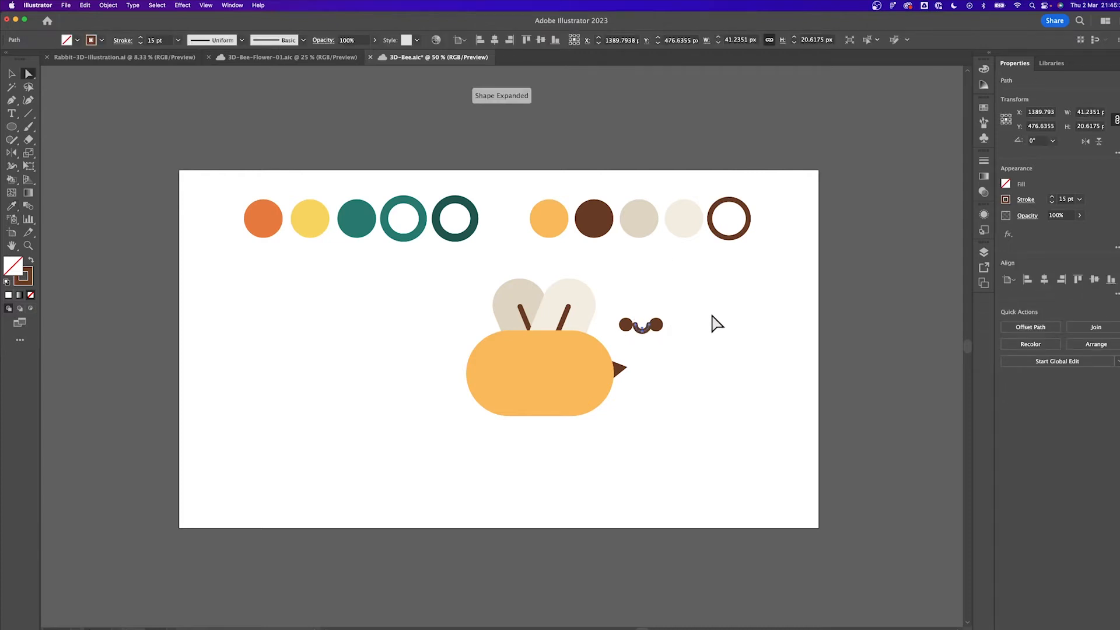
Step: Move the smile down so it sits centered below the two eye circles
left_click_drag(692, 318, 629, 332)
key("super+equal")
key("super+equal")
key("v")
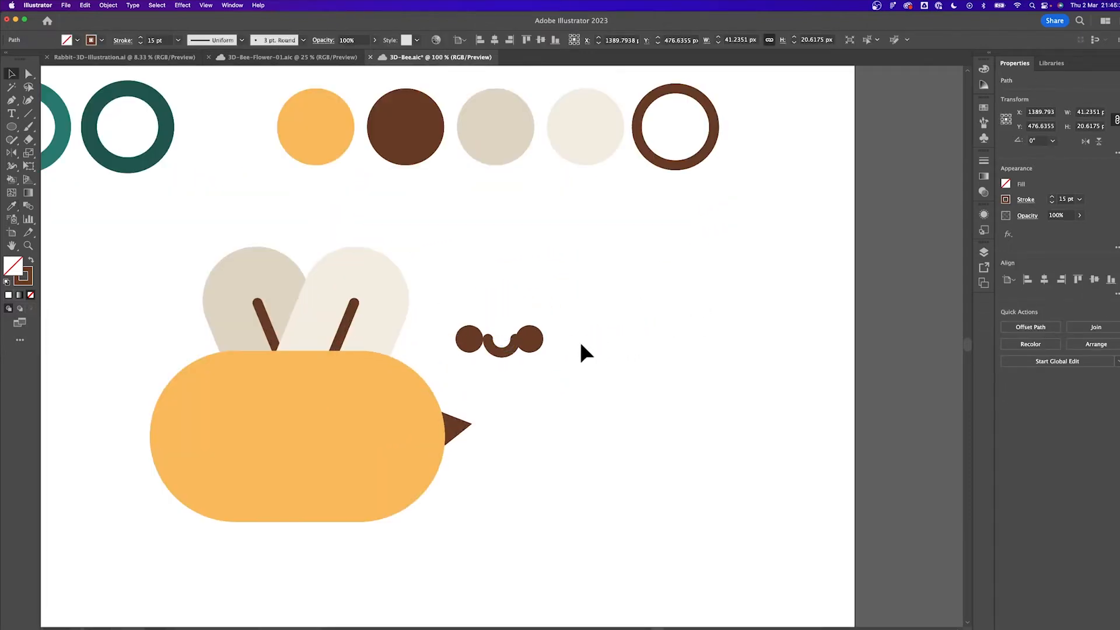
left_click(581, 344)
left_click_drag(507, 350, 555, 373)
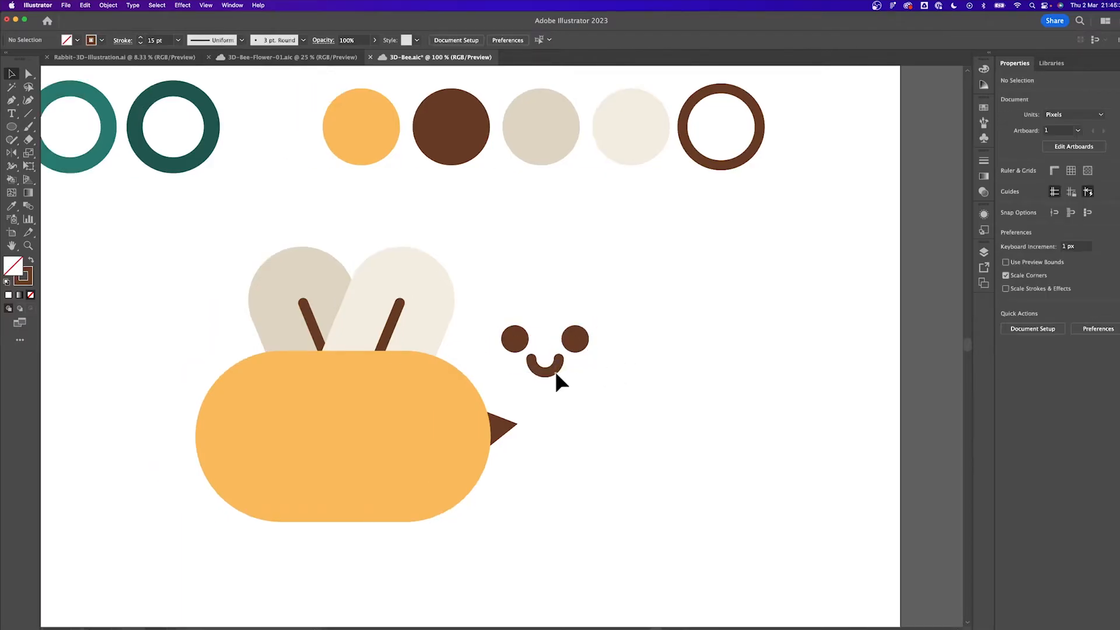
Step: Set the smile's stroke weight to 12 pt
left_click(533, 368)
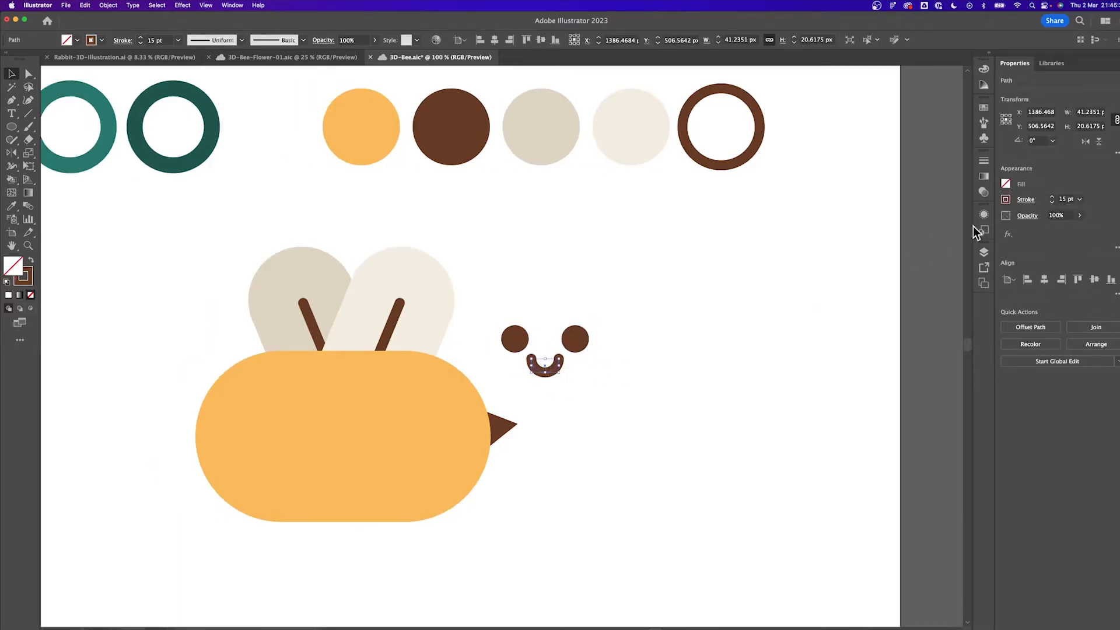
type("12")
key("Tab")
Step: Place the eyes and smile together on the left end of the bee's body
left_click_drag(582, 367, 265, 363)
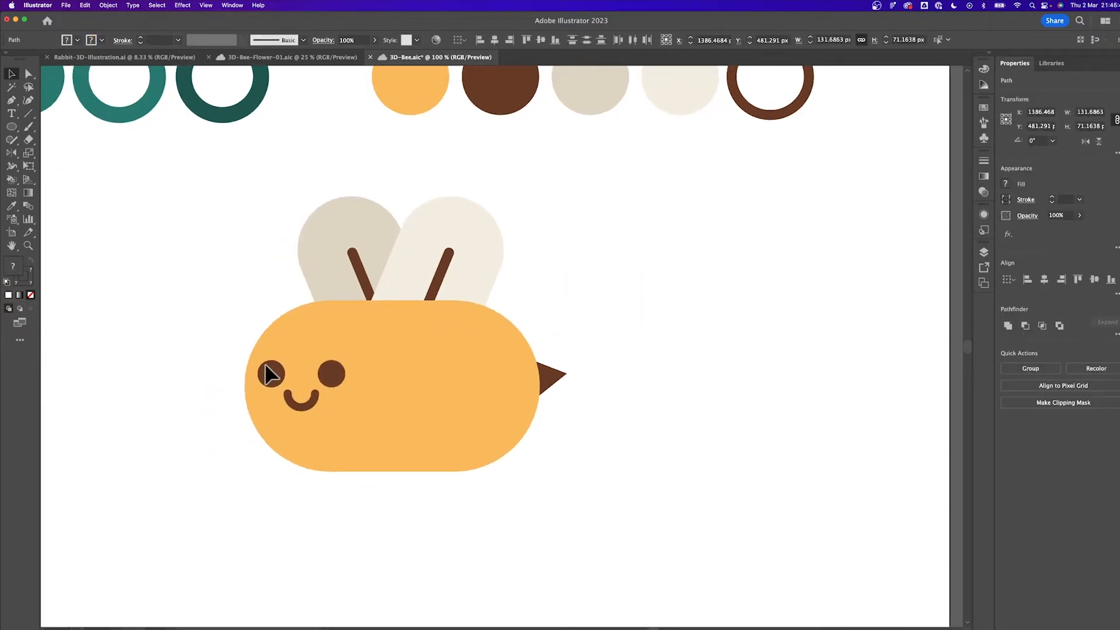
left_click_drag(334, 373, 333, 378)
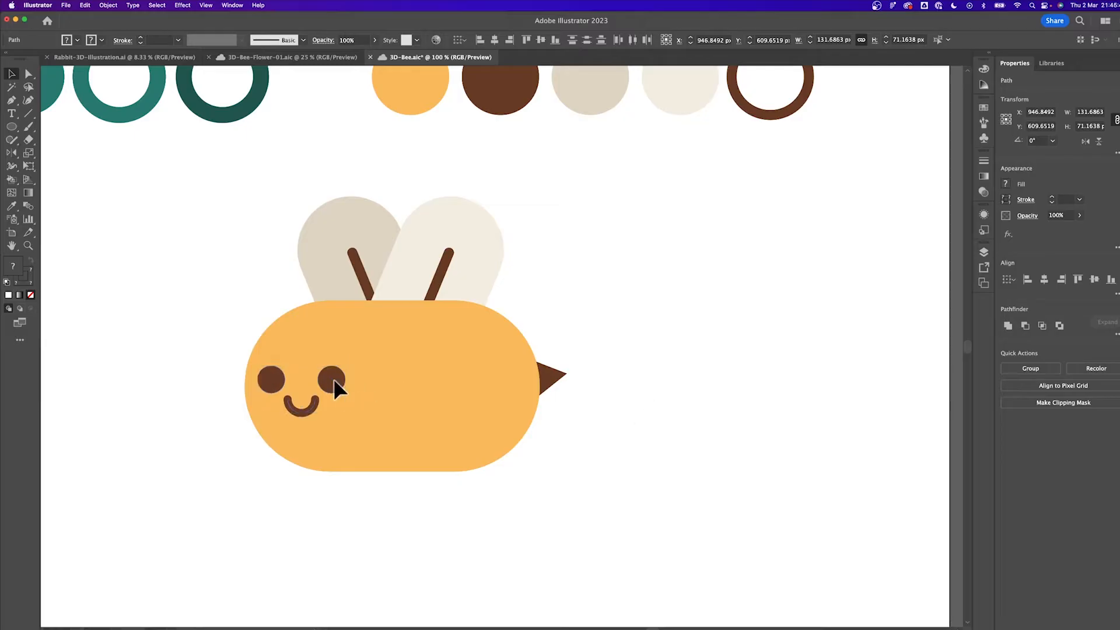
Step: Draw a tall rectangle of about 97 × 329 px across the bee's body and fill it with the solid brown swatch color
left_click(673, 389)
key("m")
mouse_move(382, 275)
left_mouse_down()
mouse_move(411, 324)
mouse_move(451, 498)
left_mouse_up()
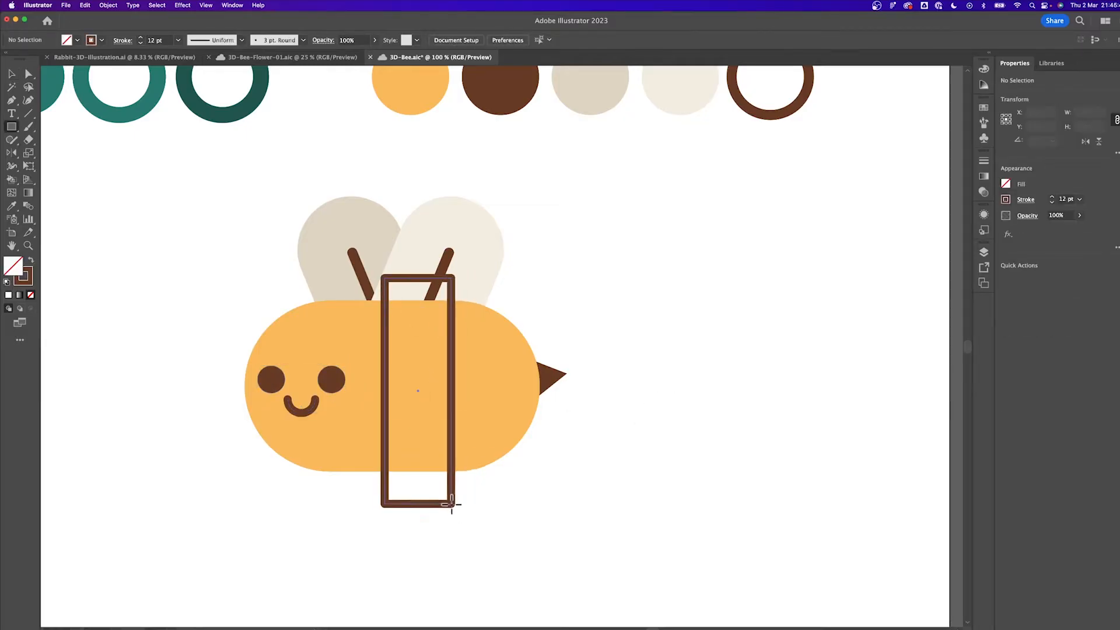
key("i")
left_click(507, 122)
key("v")
left_click(548, 172)
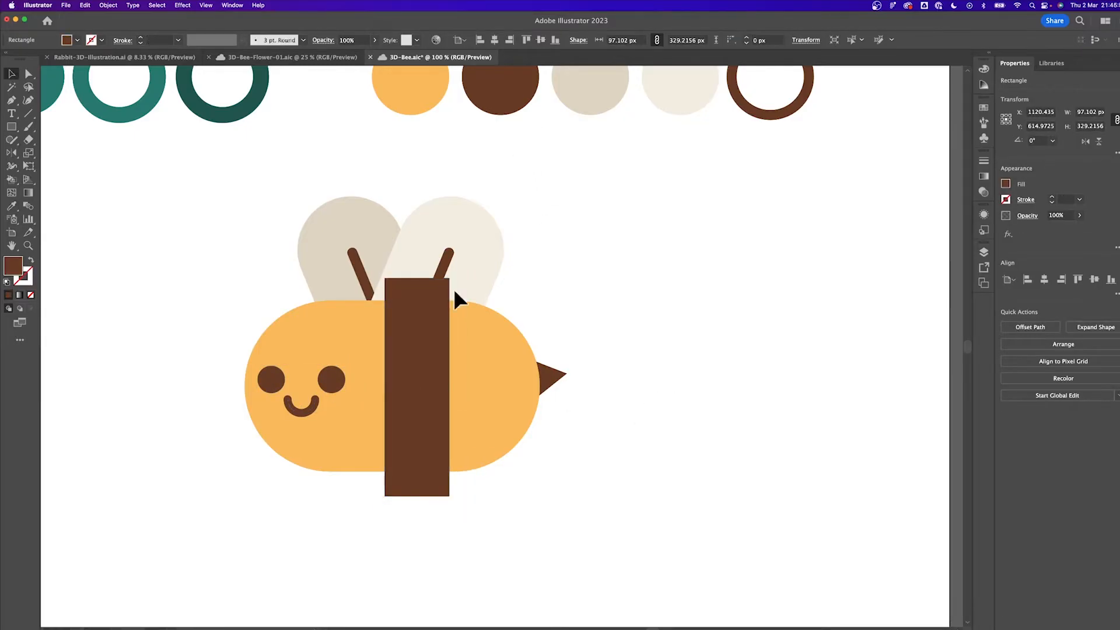
Step: Make the brown stripe slightly narrower and taller, and move it off the body into the blank area beyond the stinger
left_click(407, 309)
left_click_drag(454, 388, 450, 388)
left_click_drag(417, 505, 417, 505)
key("super+z")
left_click_drag(421, 449, 686, 441)
left_click(536, 478)
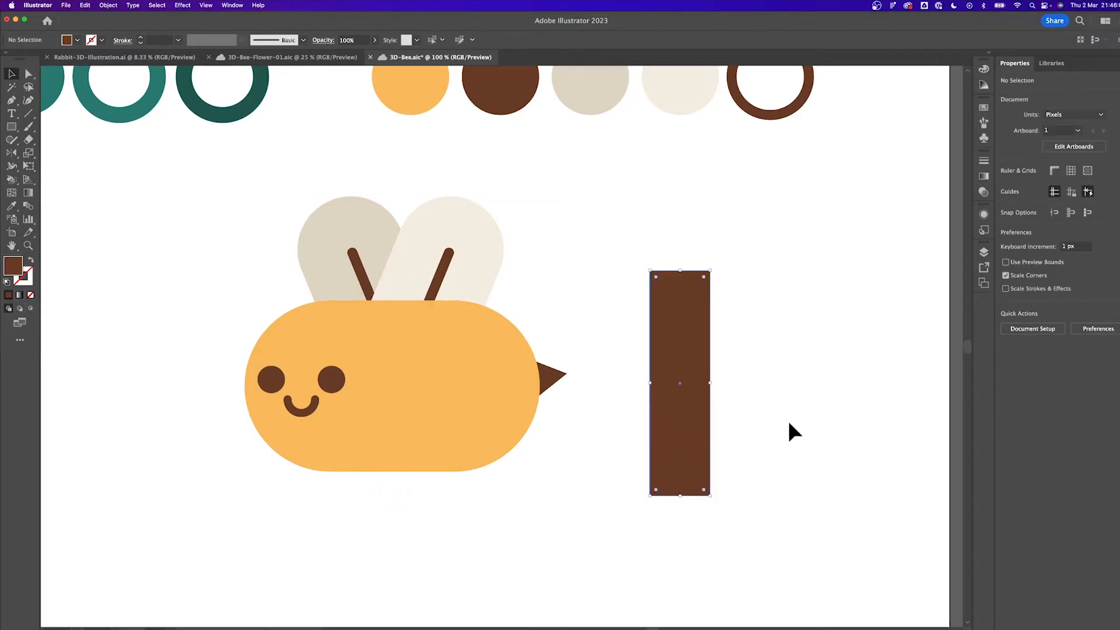
left_click(786, 417)
Step: Draw a circle about 176 px wide in the orange swatch color in the empty area in front of the bee
key("super+minus")
left_click_drag(560, 362, 725, 339)
key("super+equal")
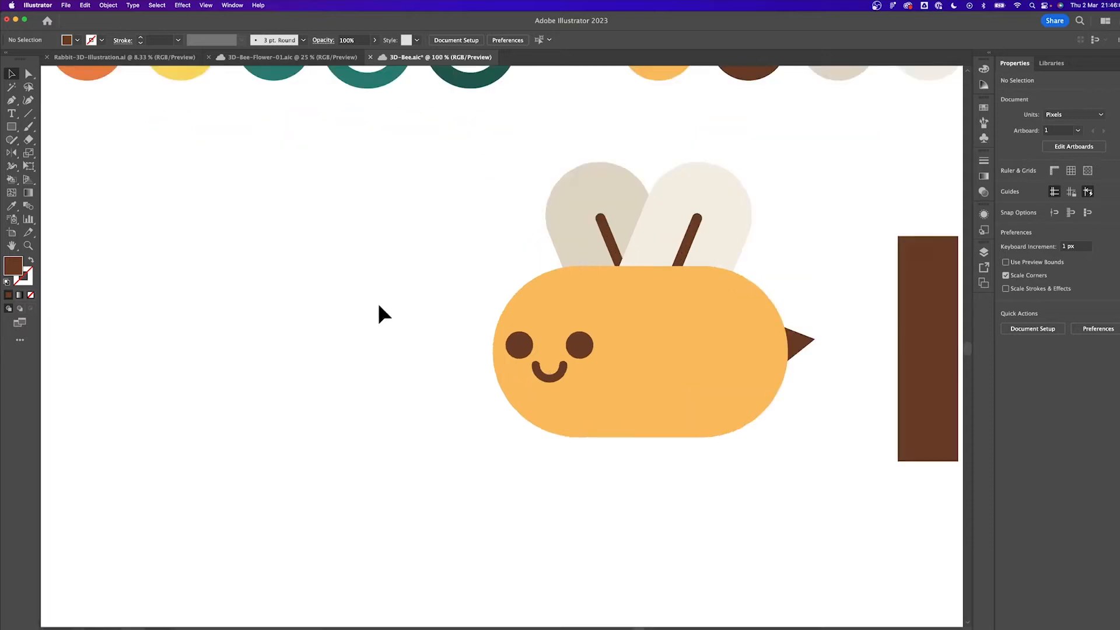
left_click_drag(379, 305, 508, 347)
key("i")
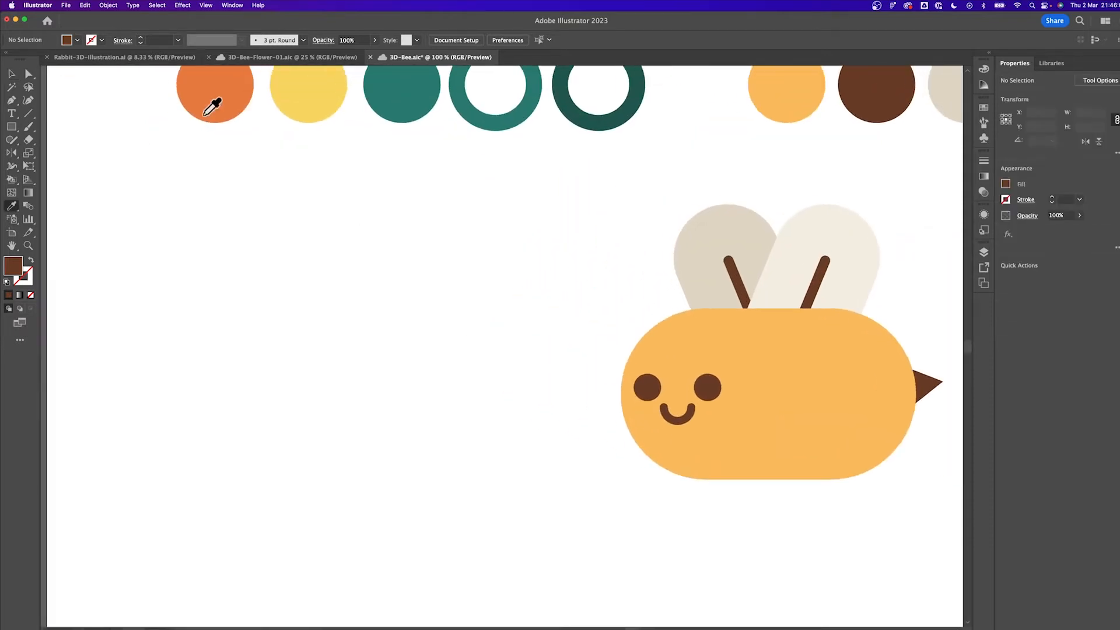
left_click(212, 97)
key("l")
key("super+minus")
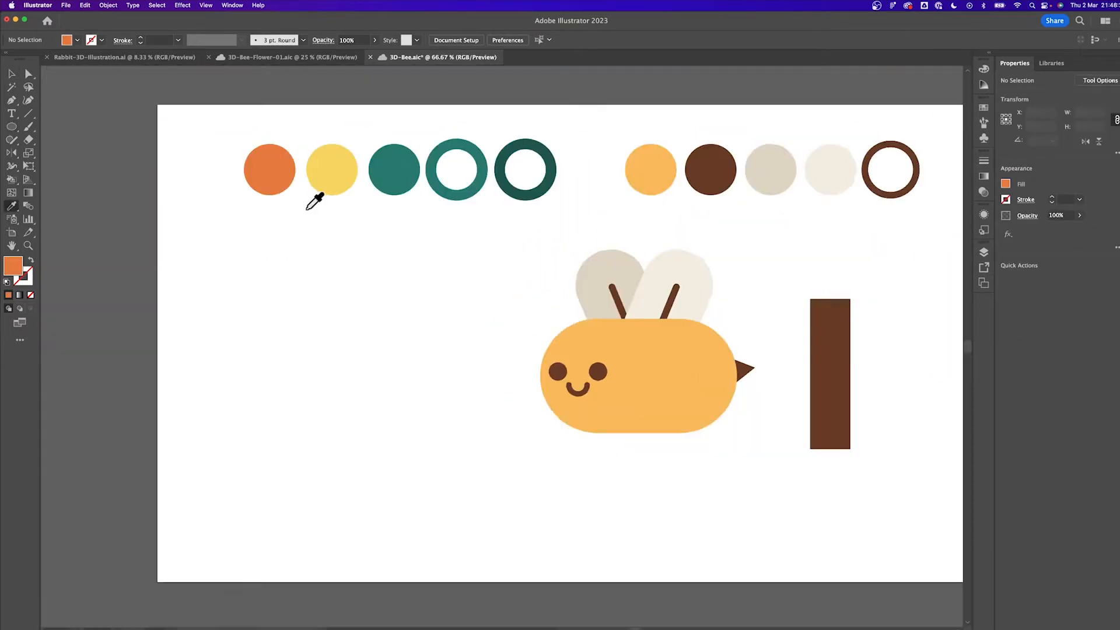
left_click_drag(366, 282, 445, 350)
Step: Duplicate the orange circle straight below the original and select both circles
key("v")
left_click_drag(418, 308, 430, 401)
left_click(420, 329, "shift")
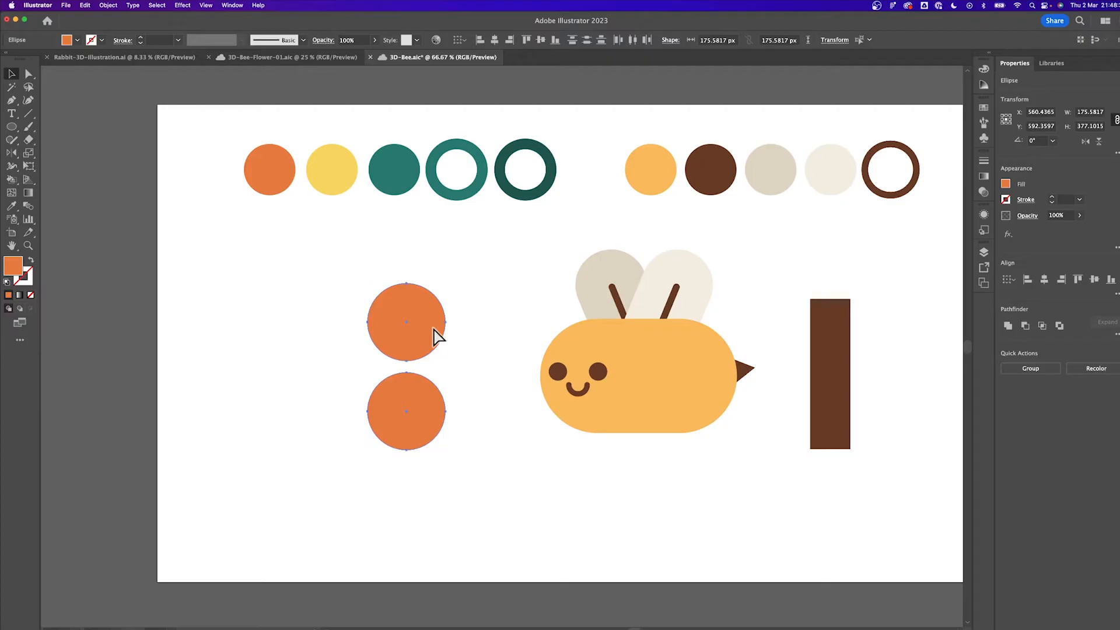
Step: Rotate a copy of the two orange circles by 90° to form a four-petal flower
key("e")
left_click_drag(468, 280, 331, 305)
key("v")
left_click(510, 415)
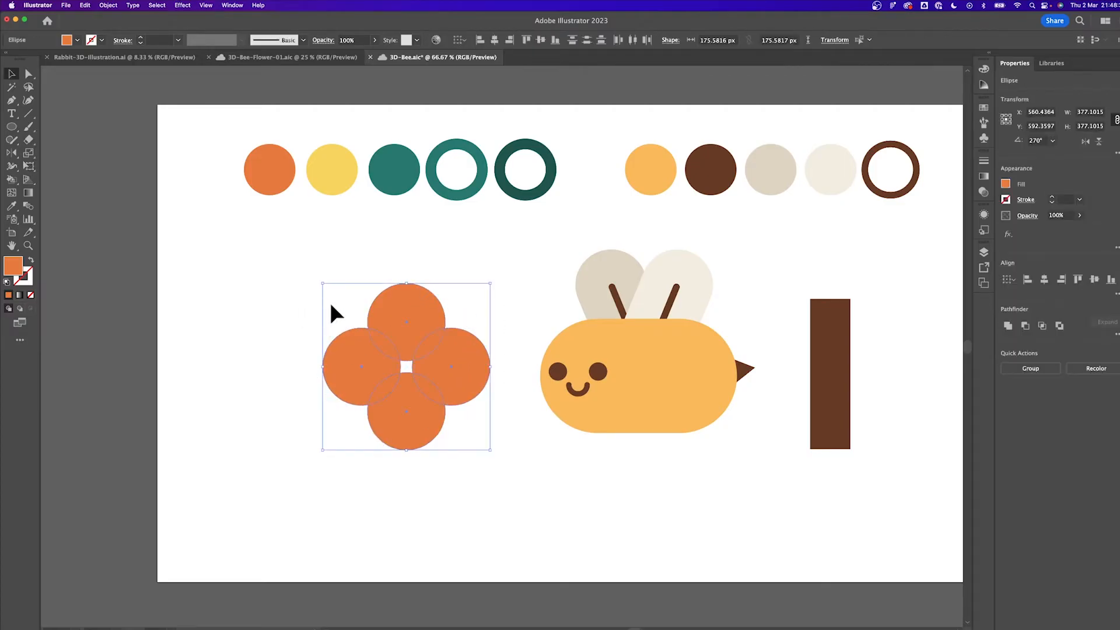
left_click(360, 298)
Step: Duplicate the top petal down into the middle of the flower and fill the copy with the yellow swatch color
left_click(428, 306)
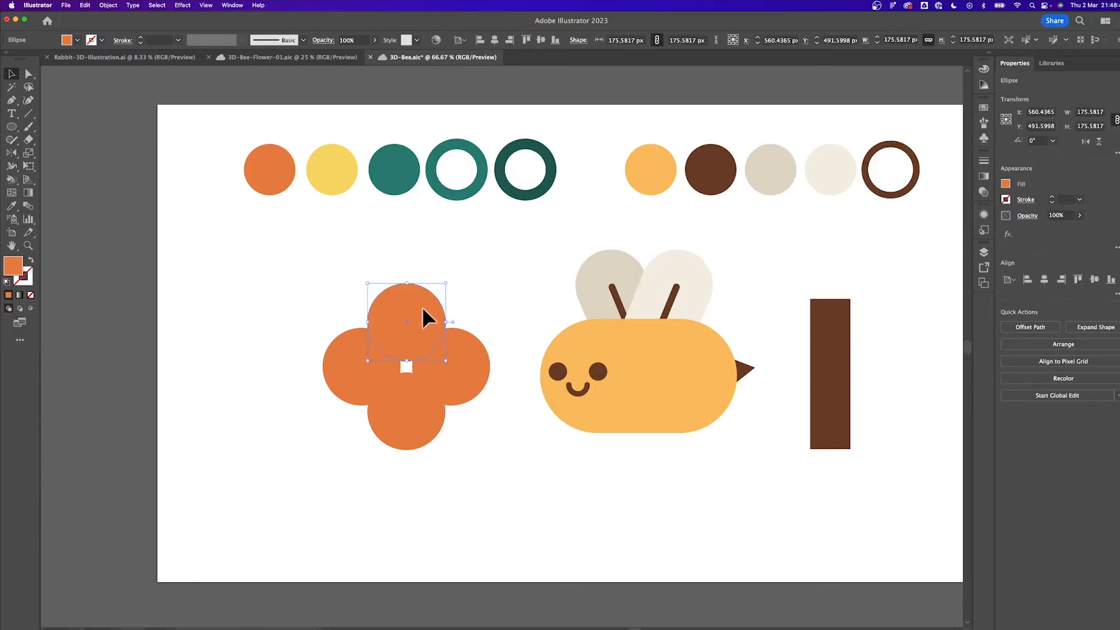
left_click_drag(422, 309, 424, 360, "alt")
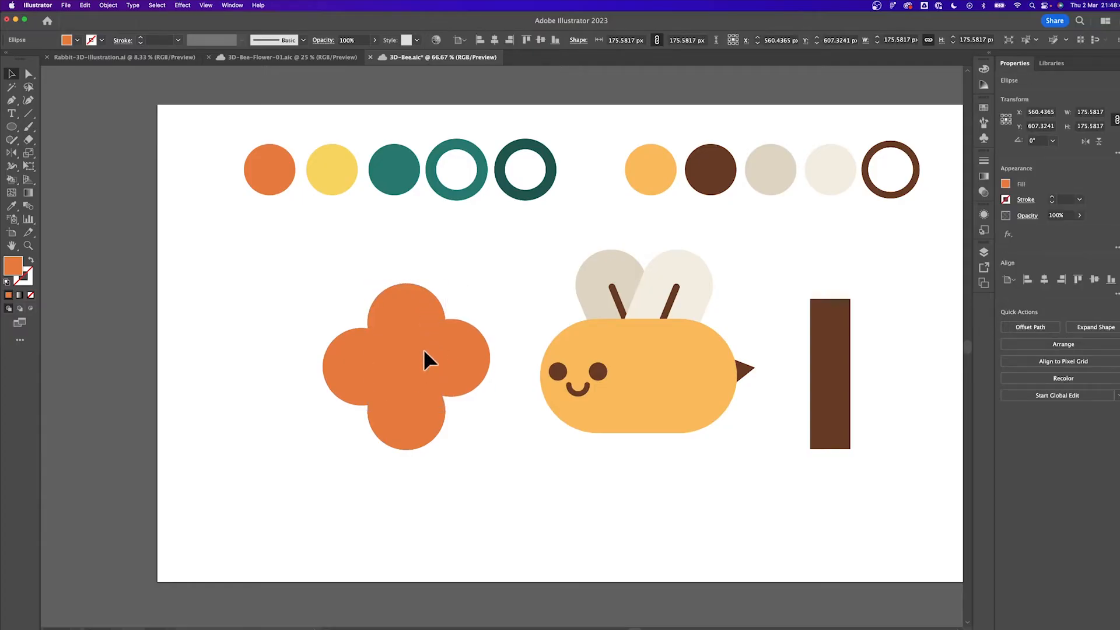
key("i")
left_click(327, 174)
key("v")
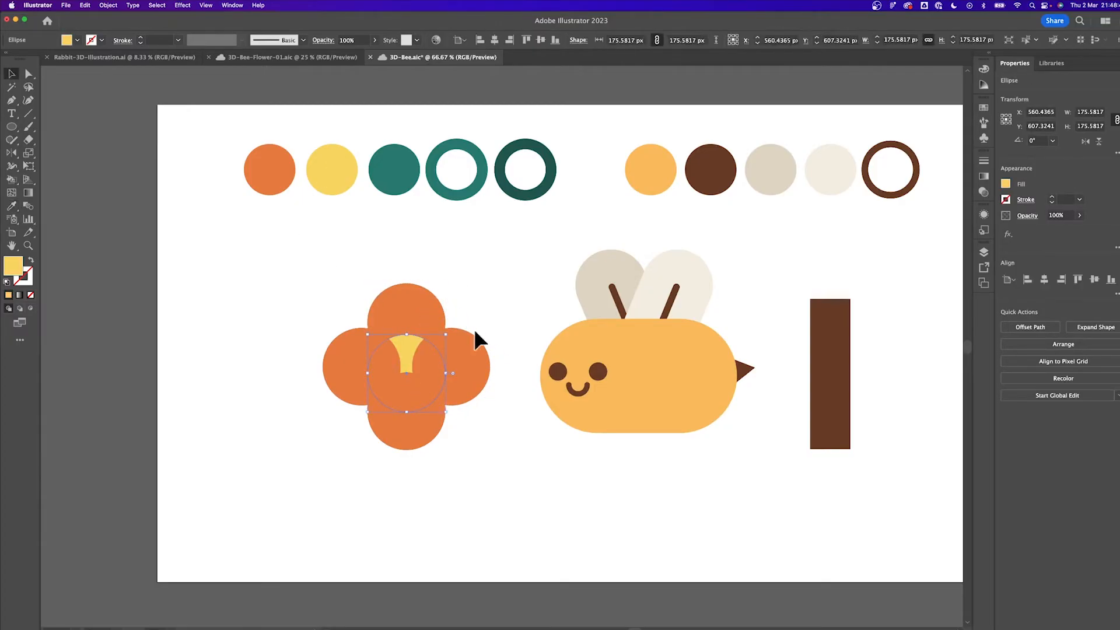
Step: Bring the yellow circle in front of the petals, shrink it to about 117 px and center it on the flower
left_click_drag(402, 368, 402, 361)
scroll(403, 361, "down", 3)
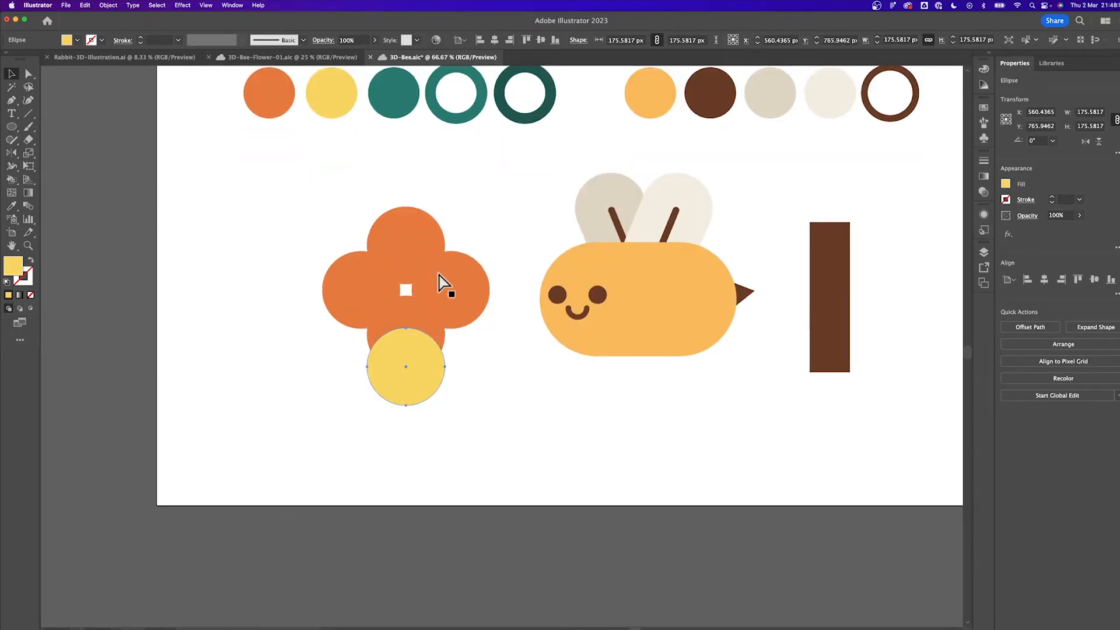
scroll(464, 306, "up", 3)
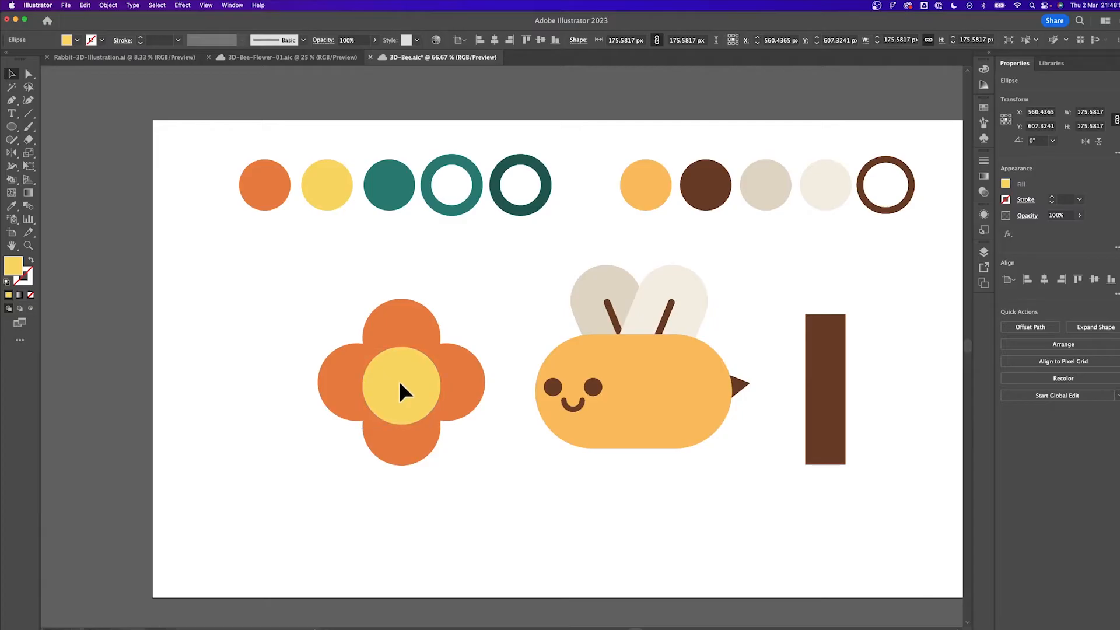
key("e")
left_click_drag(439, 350, 423, 361)
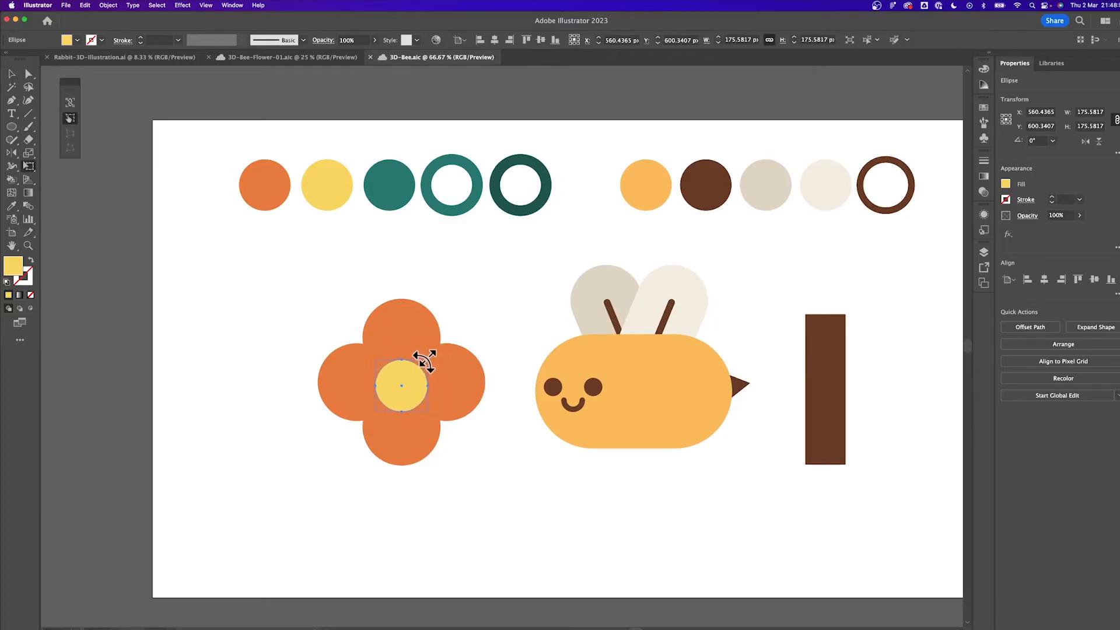
key("v")
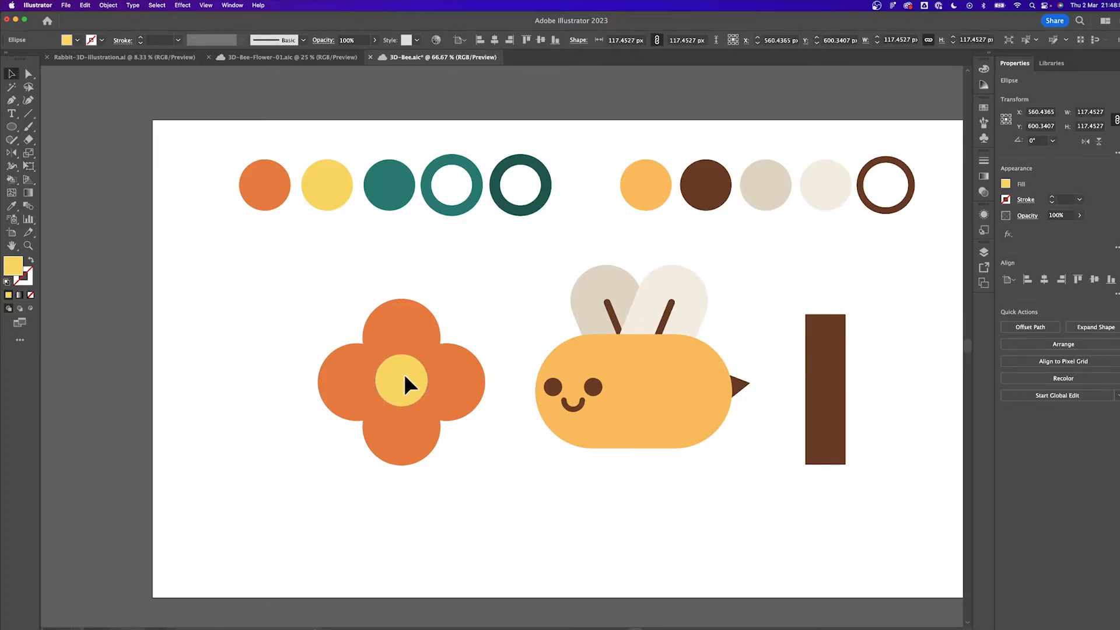
left_click(413, 345)
left_click(328, 378, "shift")
left_click(455, 379, "shift")
left_click(421, 432, "shift")
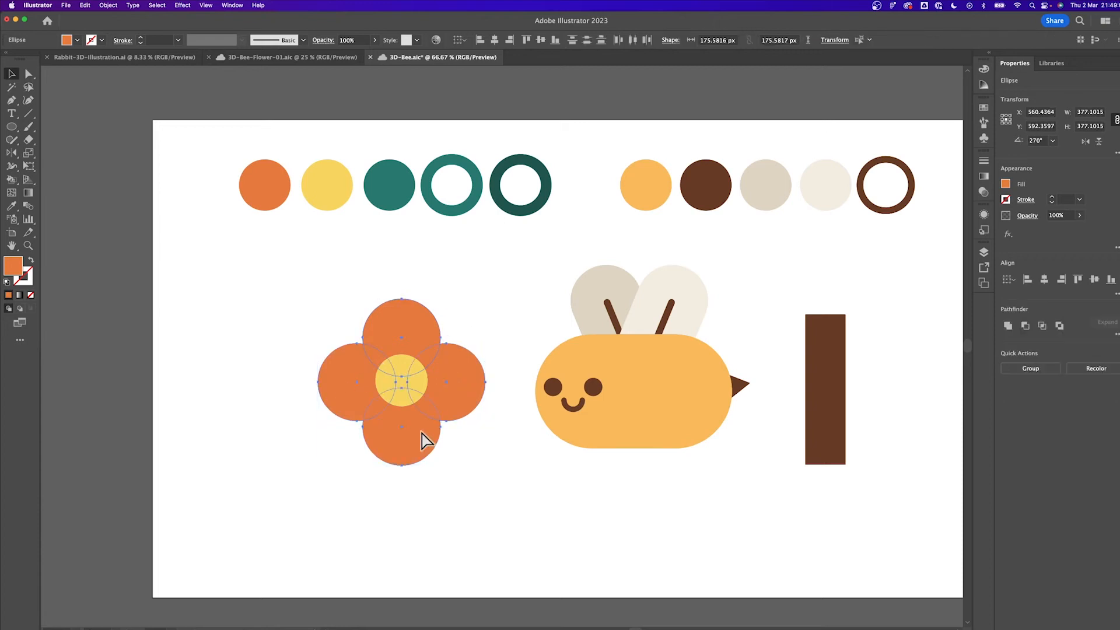
left_click(410, 382, "shift")
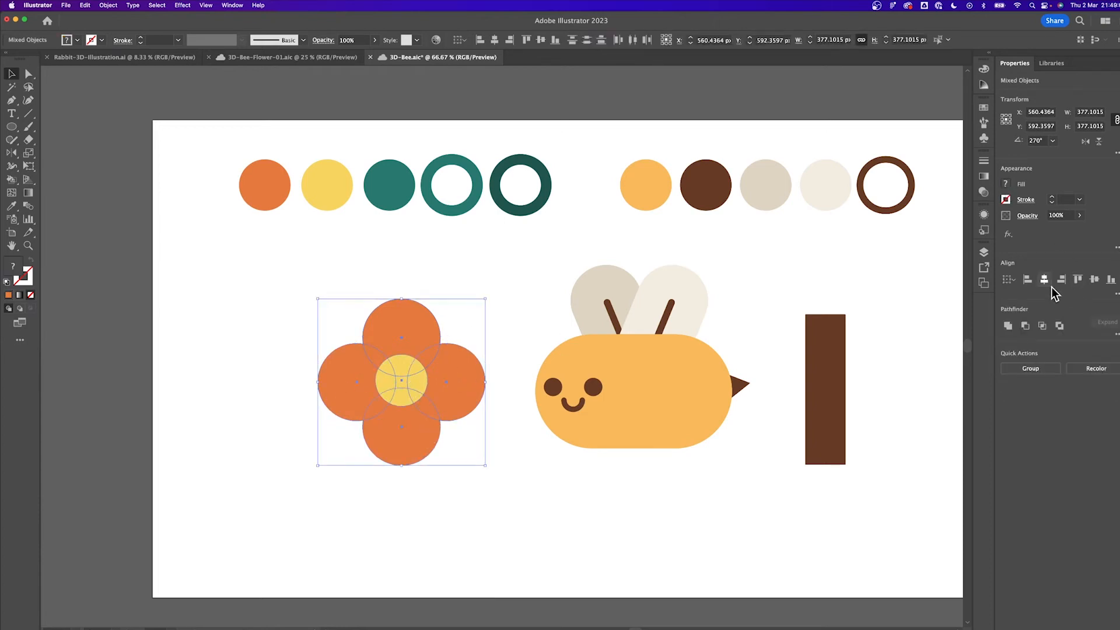
left_click(525, 321)
Step: Group the four orange petals and the yellow center into one flower
left_click(408, 374)
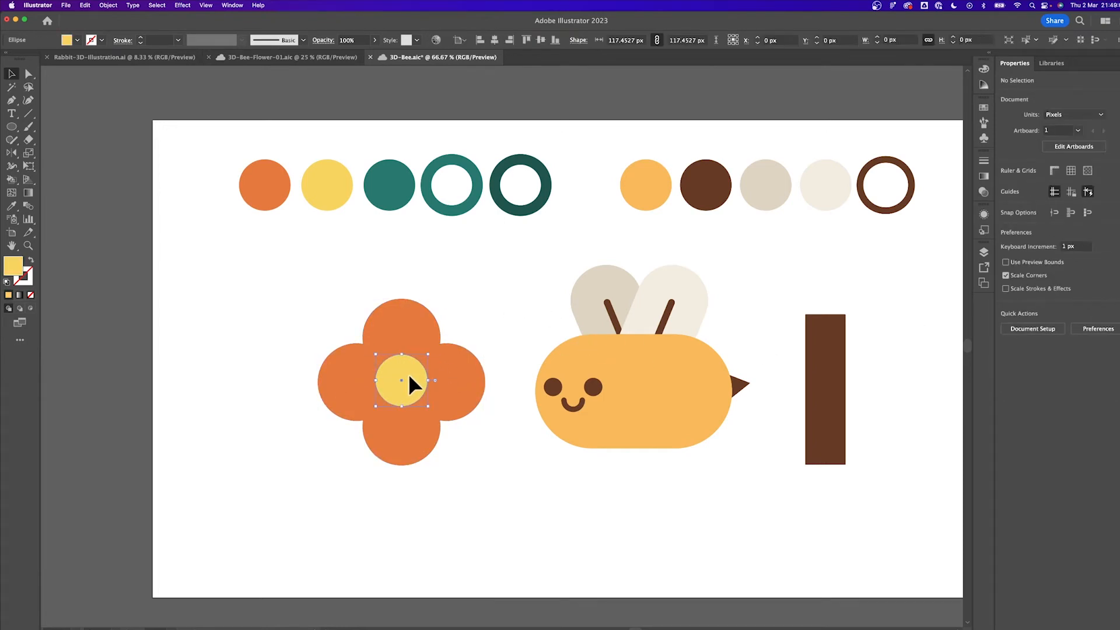
left_click(417, 330)
left_click(446, 372, "shift")
left_click(417, 373)
left_click(446, 363, "shift")
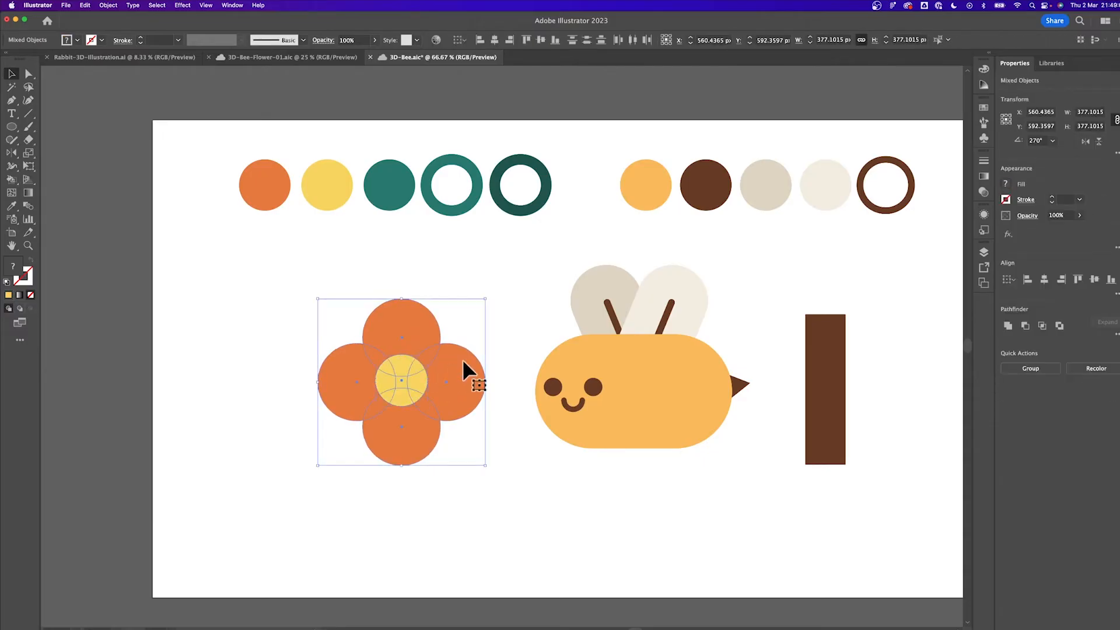
key("ctrl+g")
Step: Rotate the flower group slightly clockwise and move it up toward the color swatches
left_click_drag(484, 302, 522, 335)
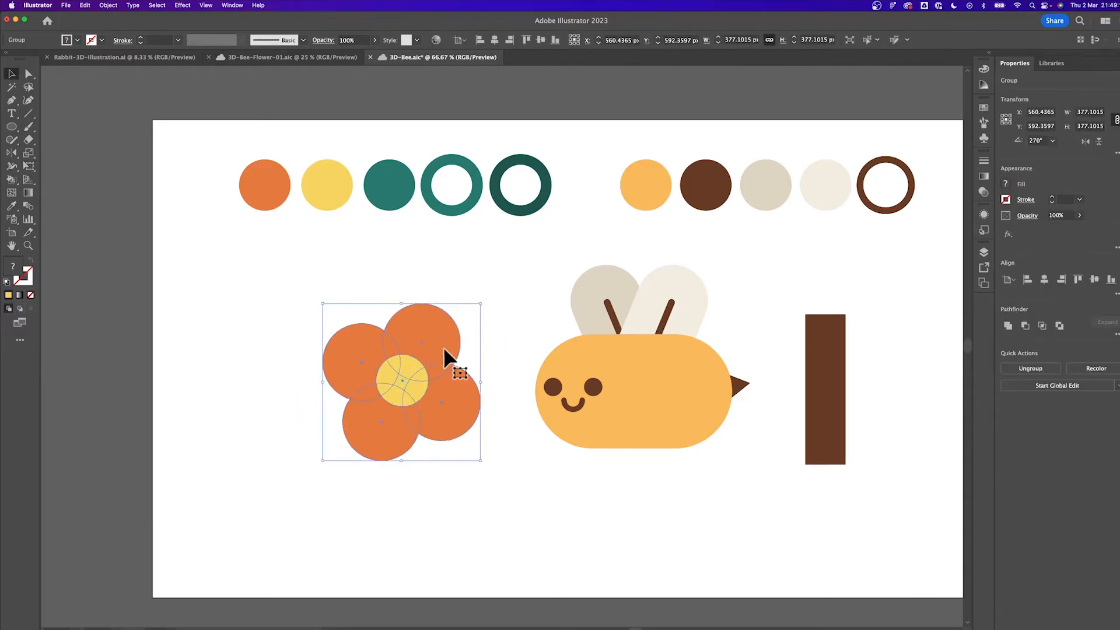
left_click_drag(443, 346, 421, 287)
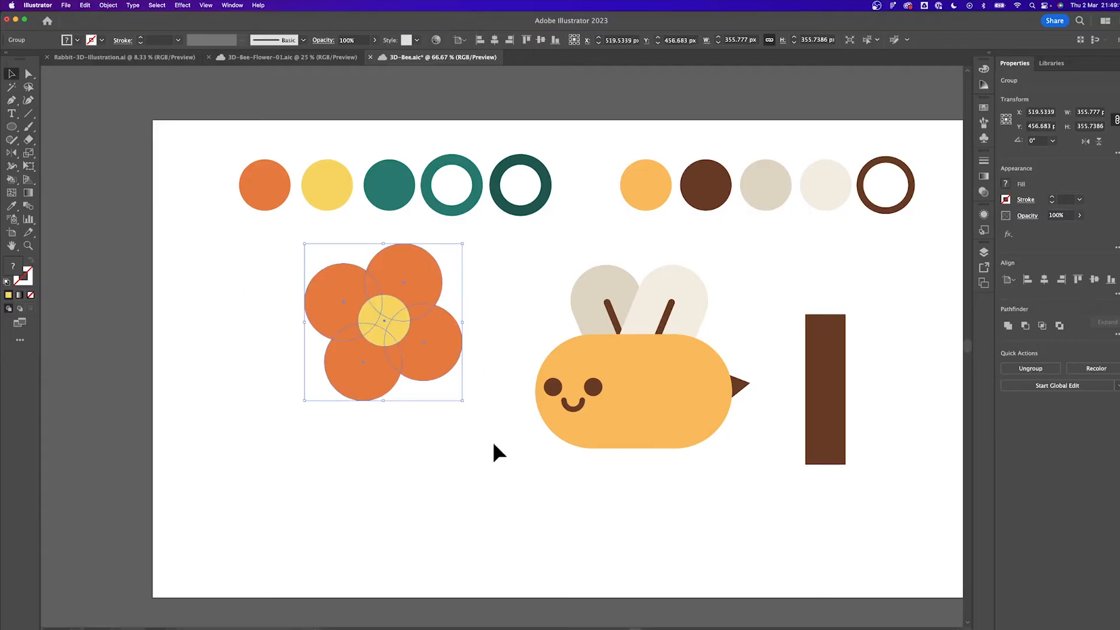
left_click(493, 443)
Step: Draw a curved, unfilled stem with the Pen tool from the flower's center down toward the bee, using the lighter teal 24 pt stroke
key("i")
left_click(464, 205)
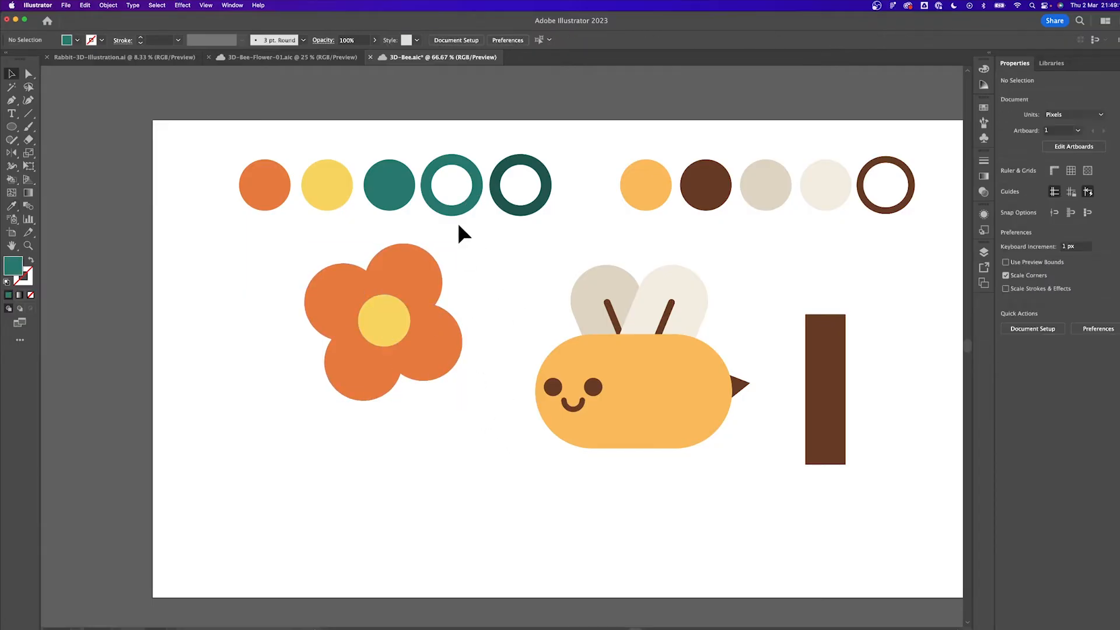
key("shift+x")
key("p")
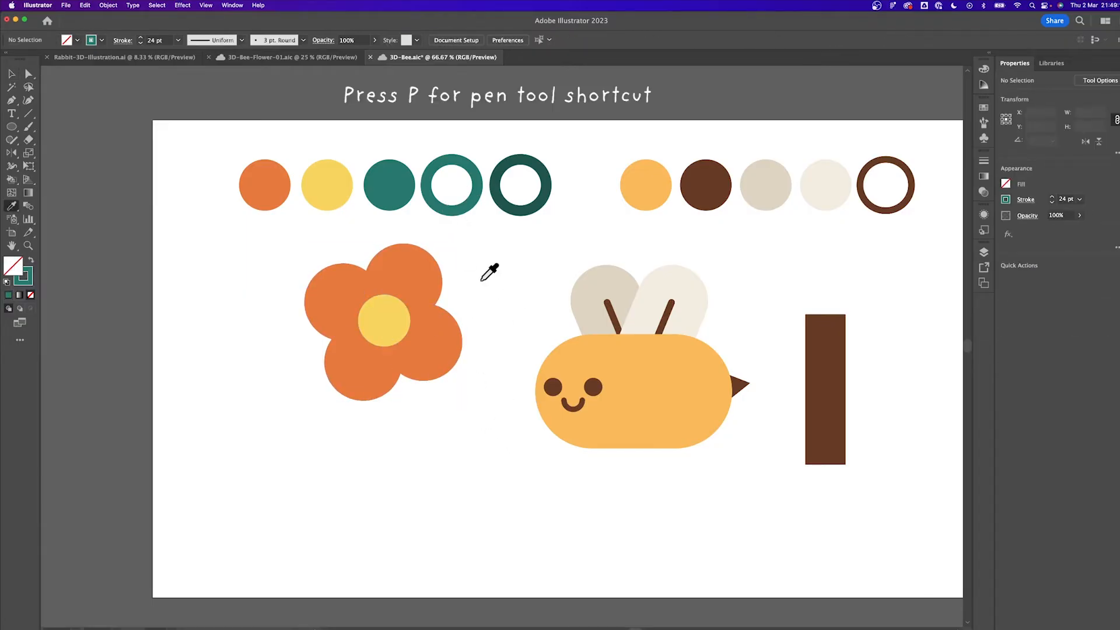
left_click(394, 339)
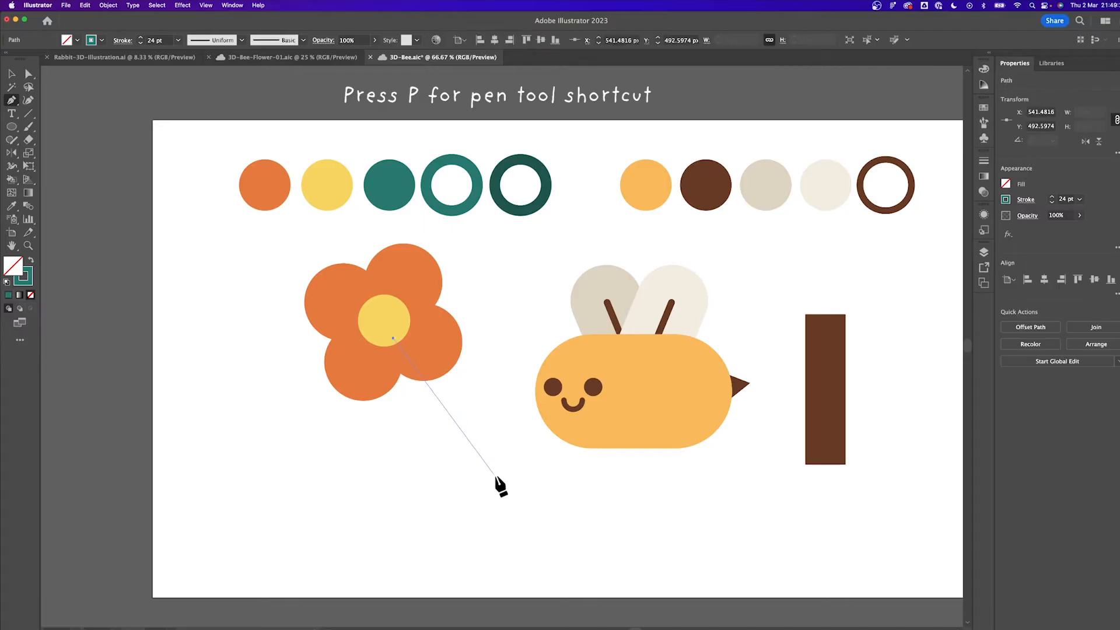
left_click_drag(498, 491, 579, 518)
left_click_drag(600, 520, 582, 526)
key("v")
left_click(460, 414)
Step: Send the stem behind the flower
left_click(425, 413)
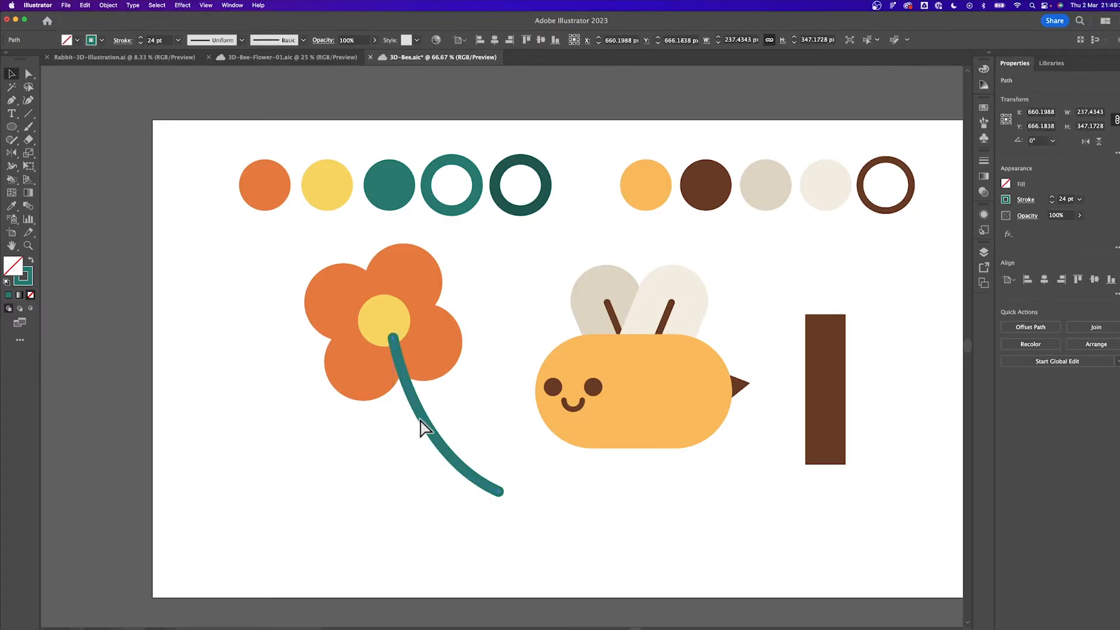
key("super+shift+bracketleft")
left_click(482, 408)
Step: Draw an ellipse of about 140 × 216 px beside the stem and fill it with the solid teal swatch color
key("l")
left_click_drag(470, 375, 536, 473)
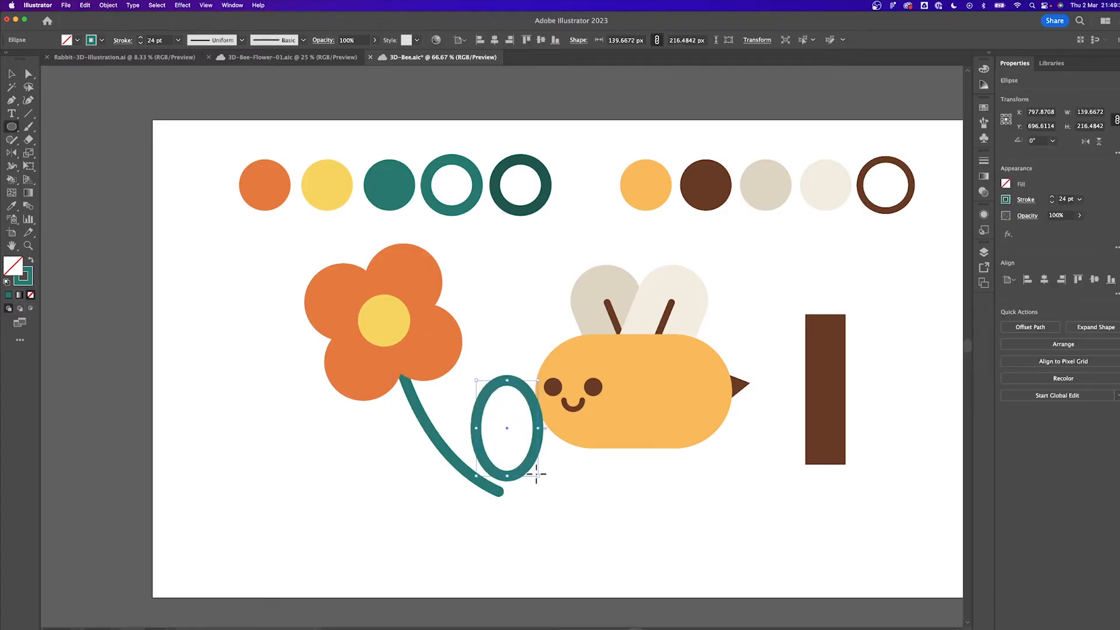
key("i")
left_click(402, 181)
Step: Convert the teal ellipse's top and bottom anchor points to sharp corners to form a leaf
key("shift+c")
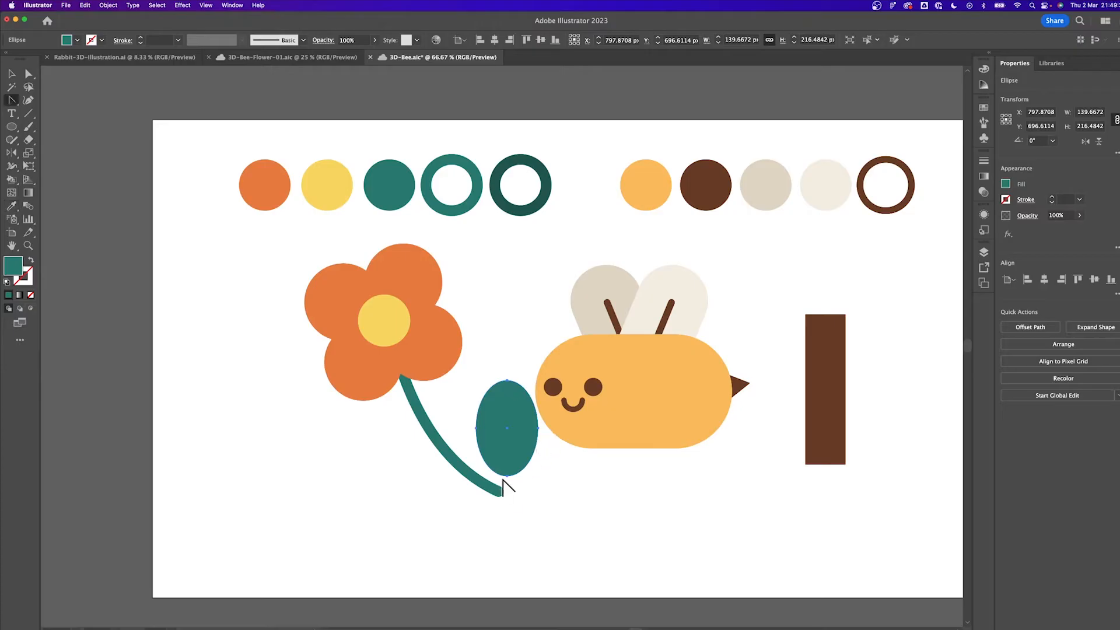
left_click(507, 475)
left_click(507, 380)
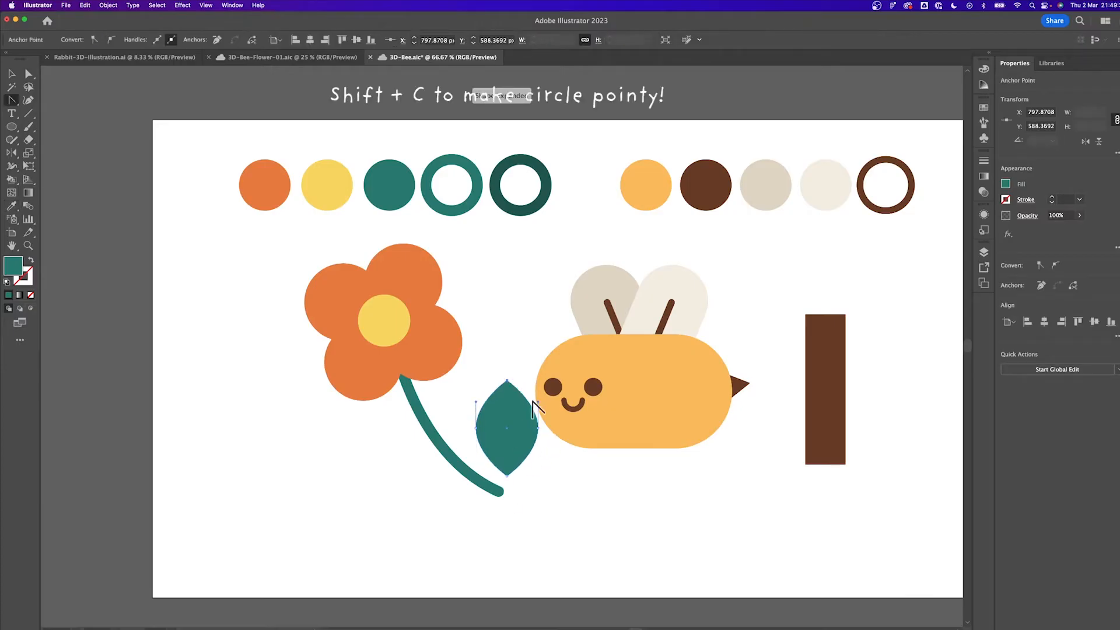
Step: Try to round the leaf's two pointed ends with a corner radius of about 26 px
key("a")
key("v")
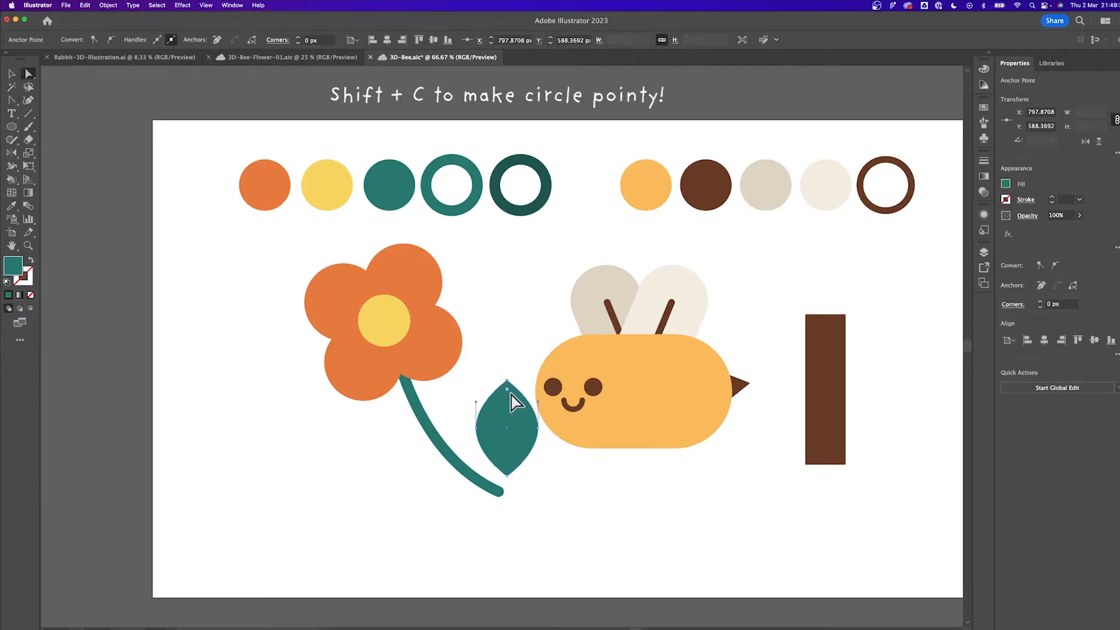
key("a")
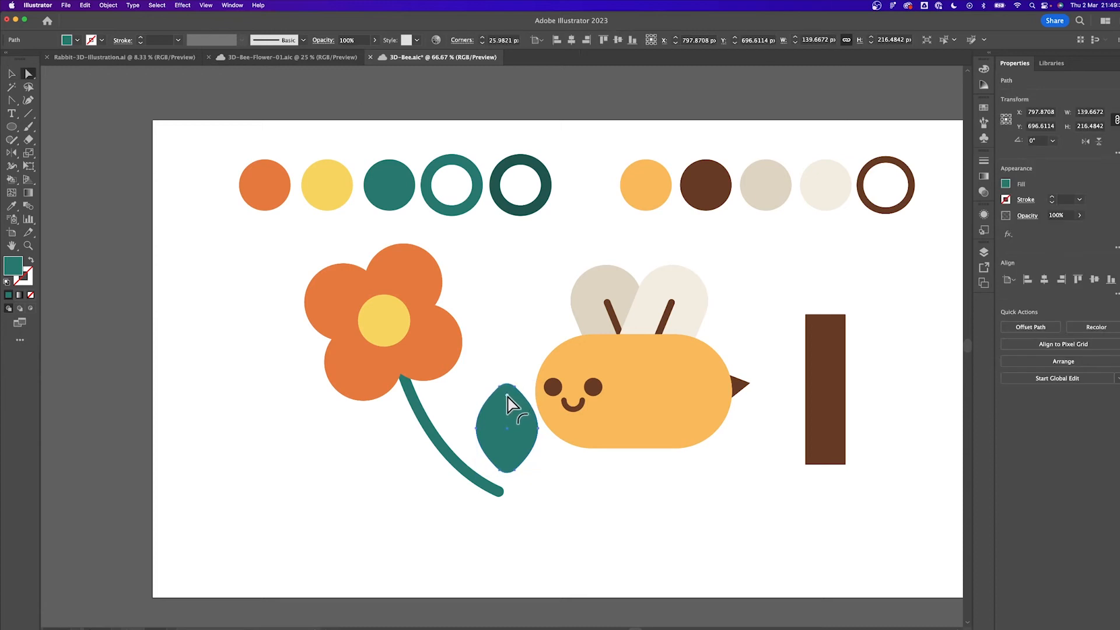
Step: Narrow the leaf to about 123 px wide and shift its two side anchor points down to make the lower half fuller
key("v")
mouse_move(507, 415)
left_mouse_down()
mouse_move(499, 391)
mouse_move(525, 405)
left_mouse_up()
key("a")
left_click(468, 404)
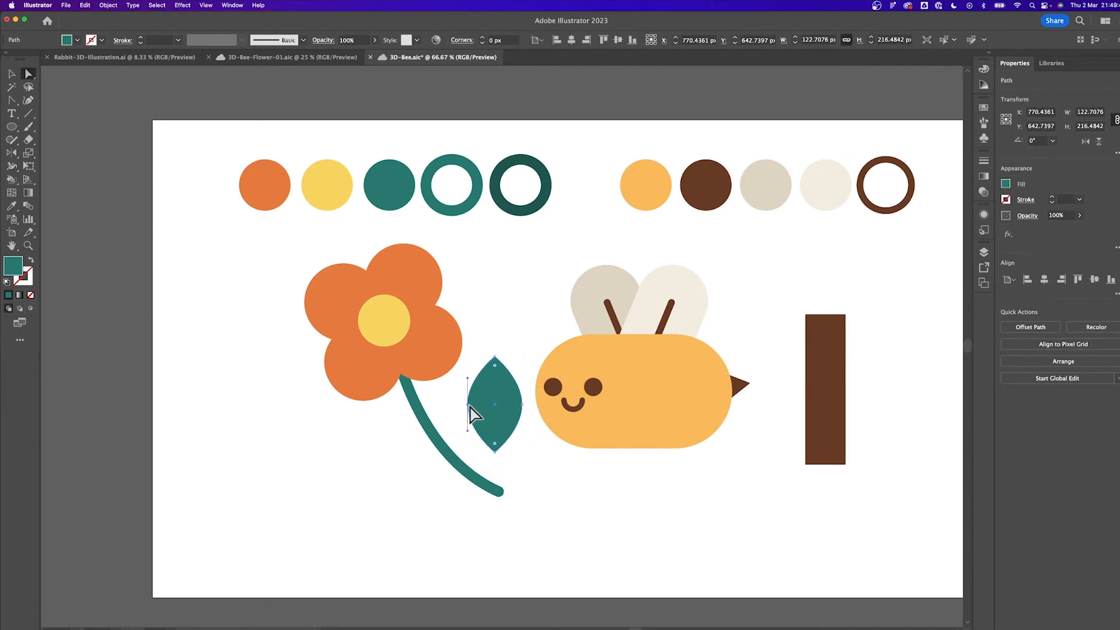
left_click(523, 404, "shift")
key("shift+Down")
key("shift+Down")
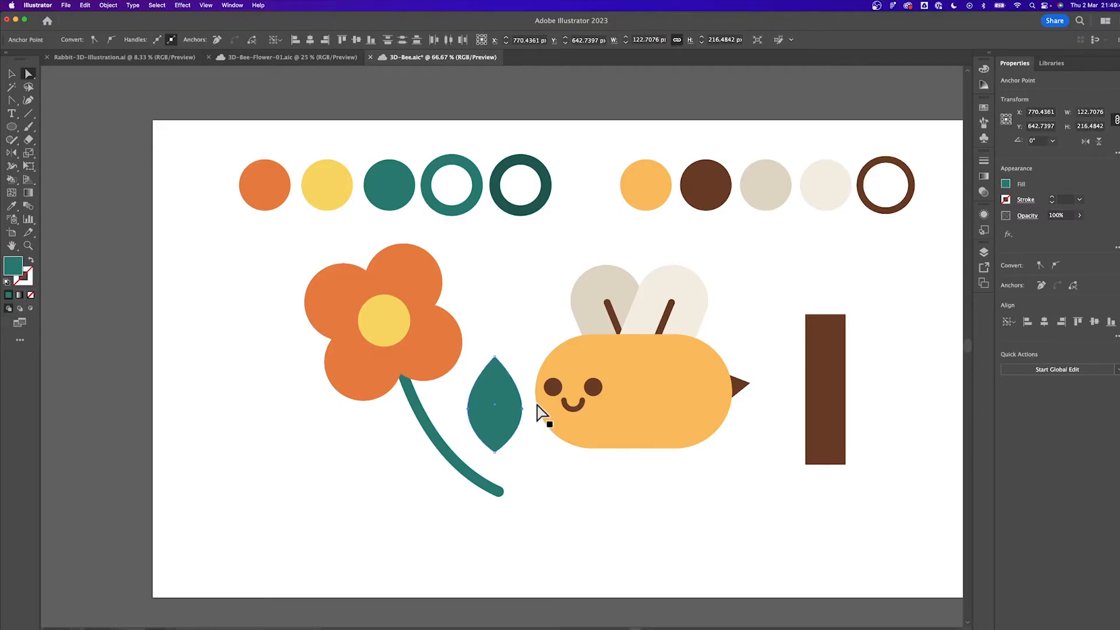
key("v")
scroll(501, 319, "left", 1)
left_click(501, 318)
Step: Draw a straight vertical vein from the leaf's base to just above its middle with the dark teal 24 pt stroke
scroll(502, 318, "up", 1)
key("i")
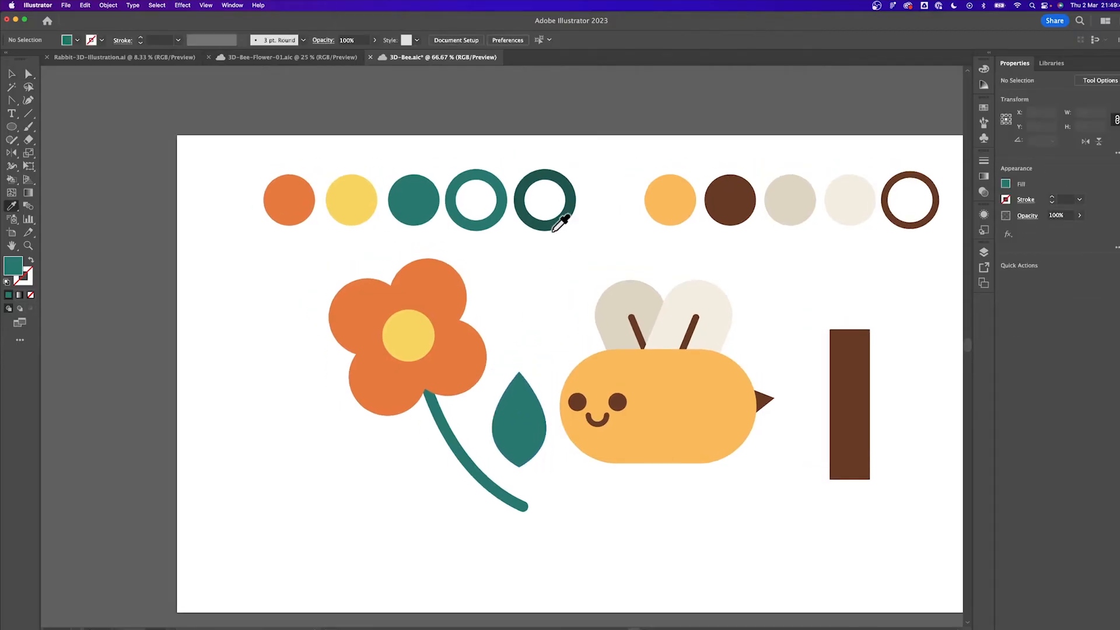
left_click(549, 225)
key("p")
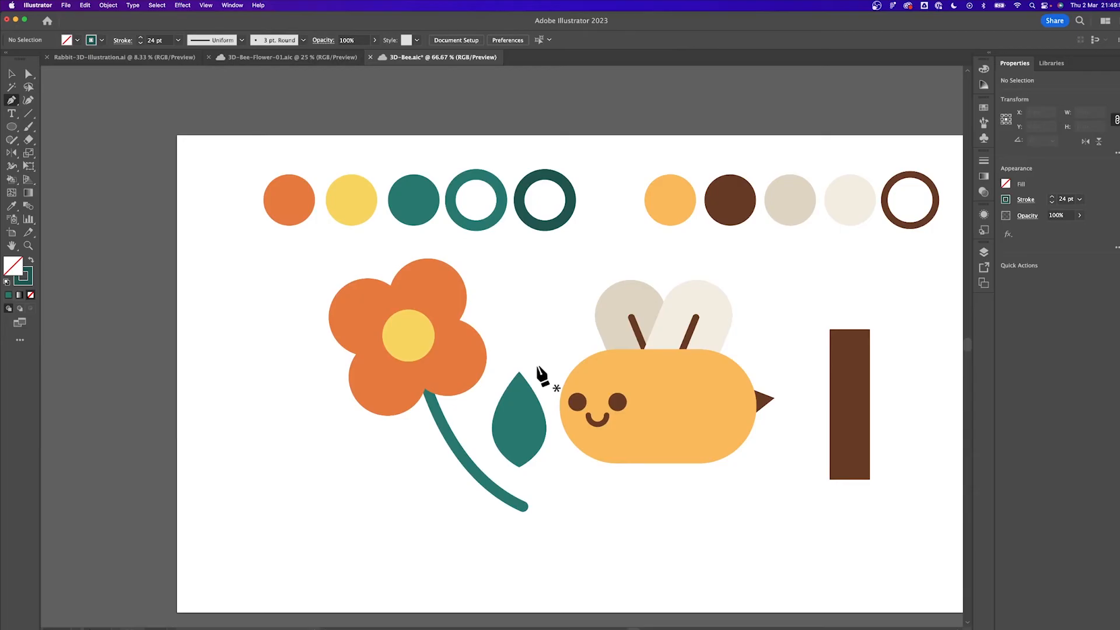
left_click(520, 466)
left_click(520, 410)
key("v")
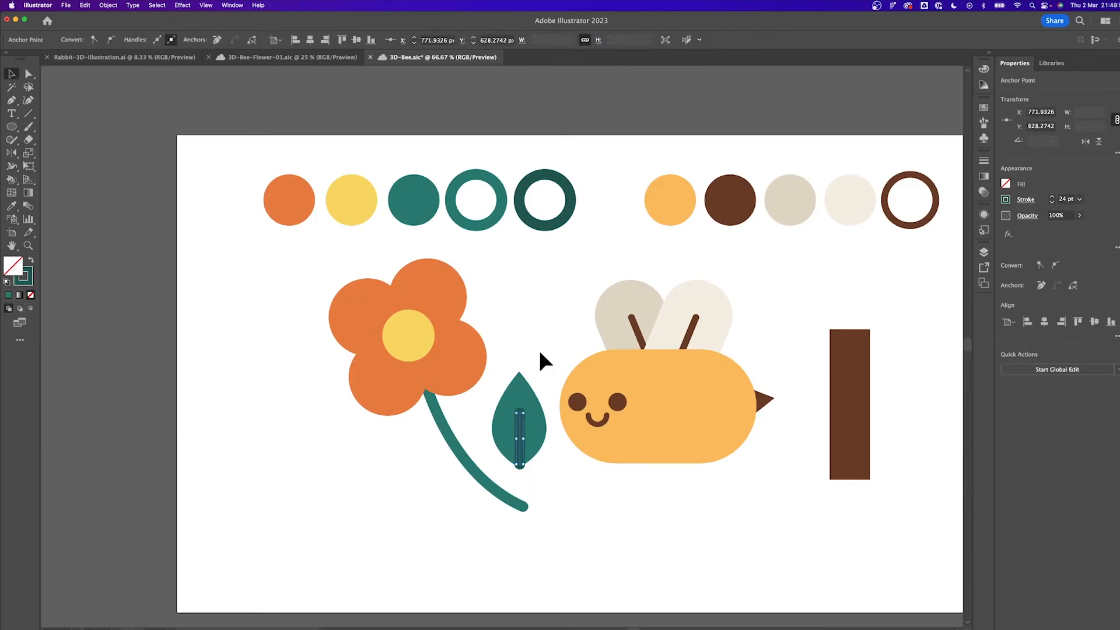
Step: Set the leaf vein's stroke to 18 pt and shorten the vein by lowering its upper end
left_click(538, 348)
left_click(520, 439)
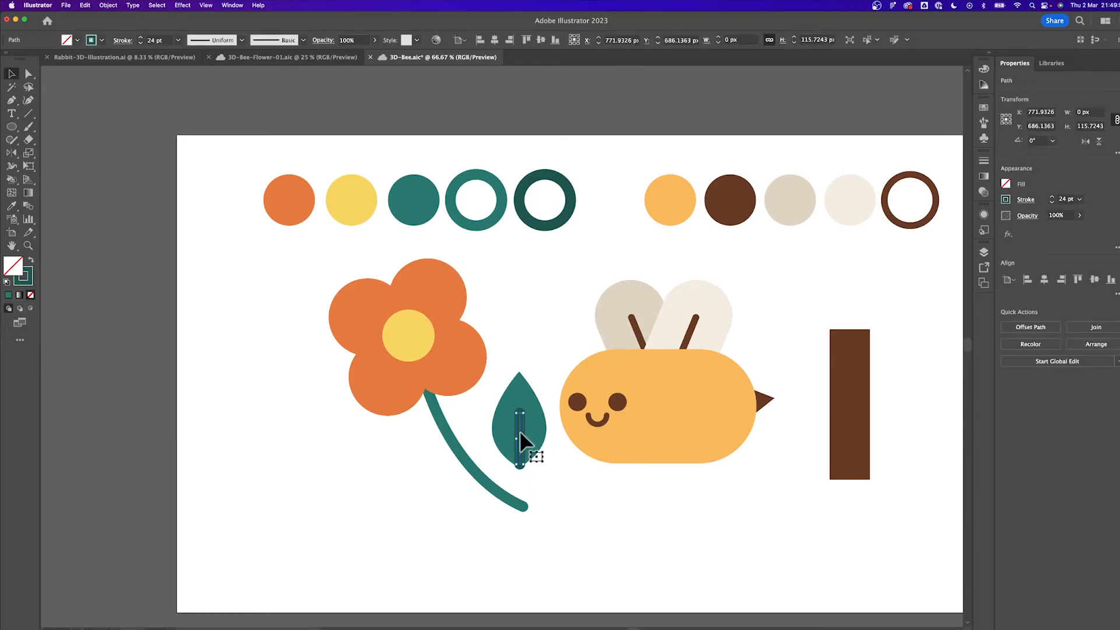
left_click(1065, 198)
type("18")
key("Return")
key("a")
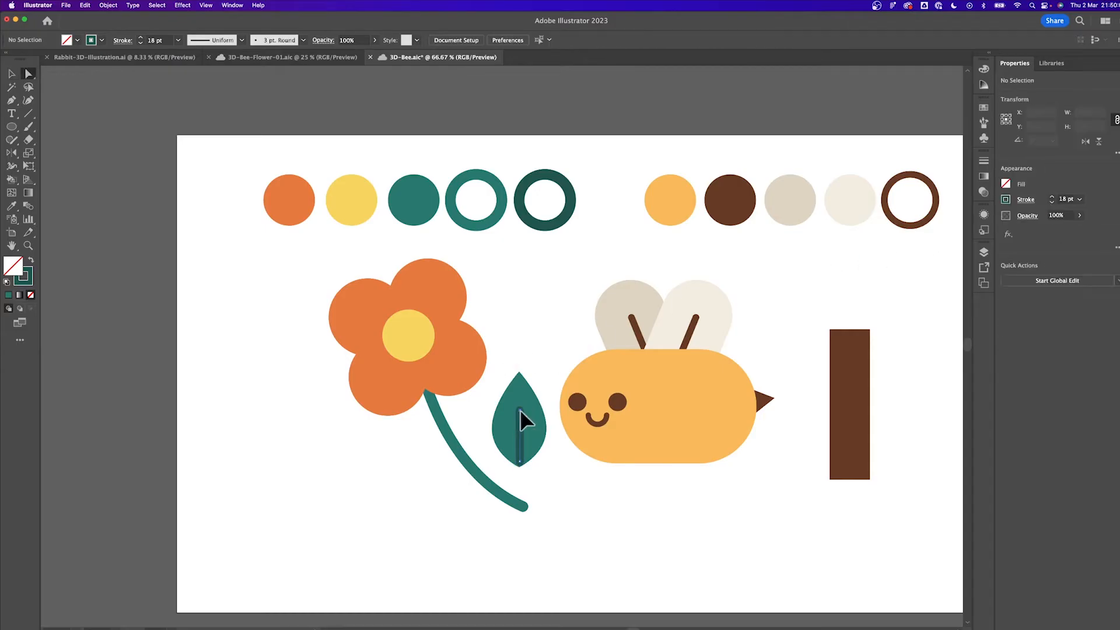
left_click(519, 420)
key("v")
left_click(514, 351)
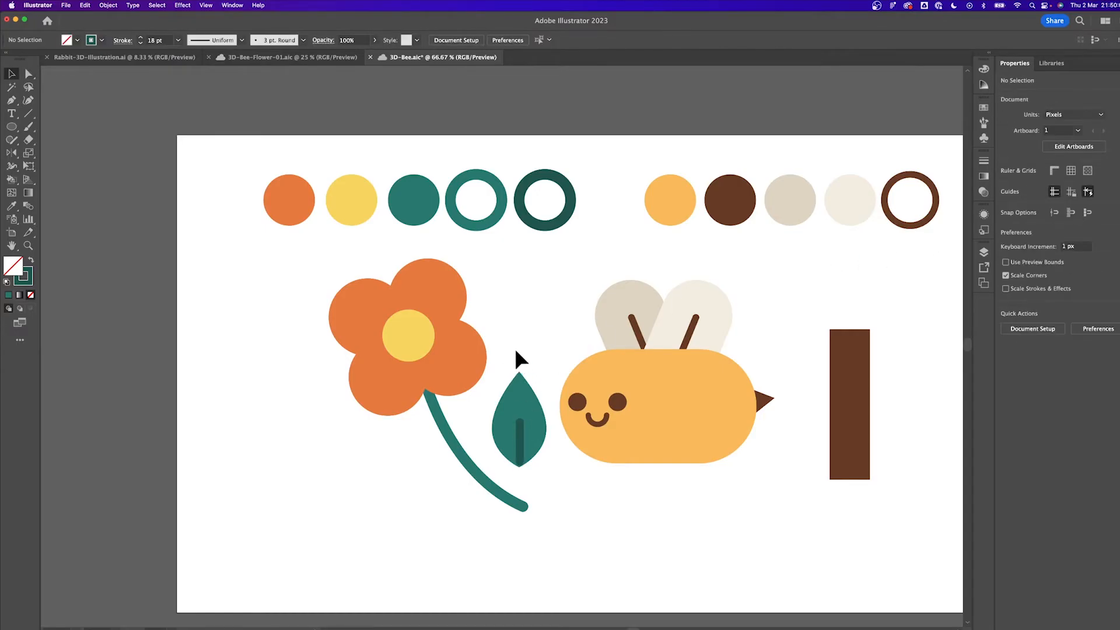
Step: Group the leaf with its vein and place it against the stem's left side, rotated to about 107°
left_click_drag(492, 398, 544, 440)
key("e")
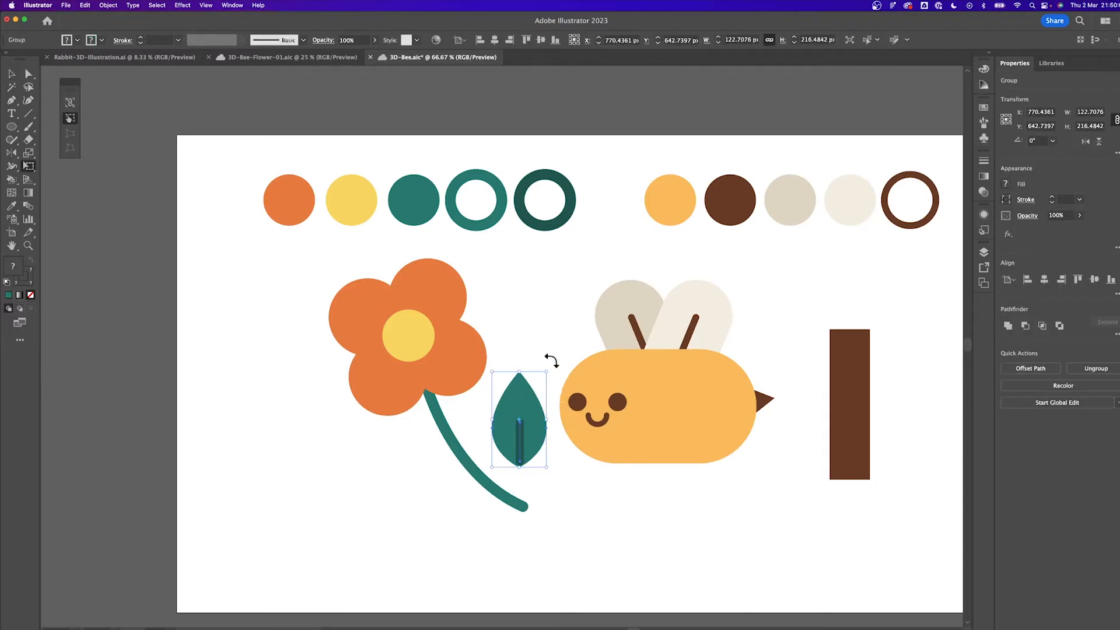
left_click_drag(552, 362, 500, 386)
left_click_drag(515, 425, 438, 445)
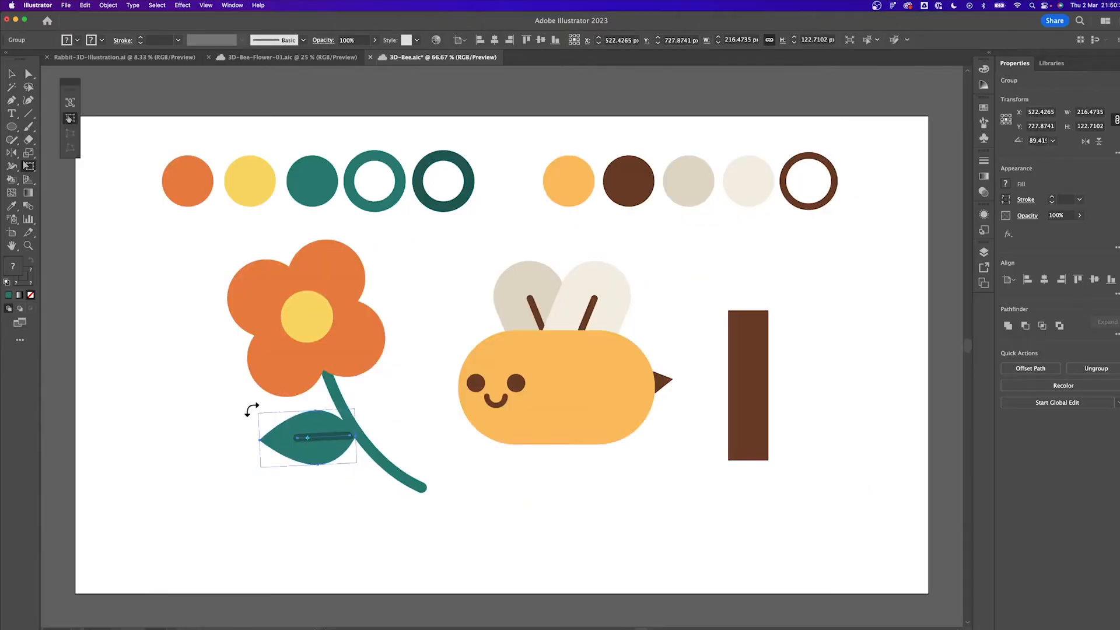
left_click_drag(252, 407, 245, 423)
left_click_drag(310, 435, 307, 438)
key("v")
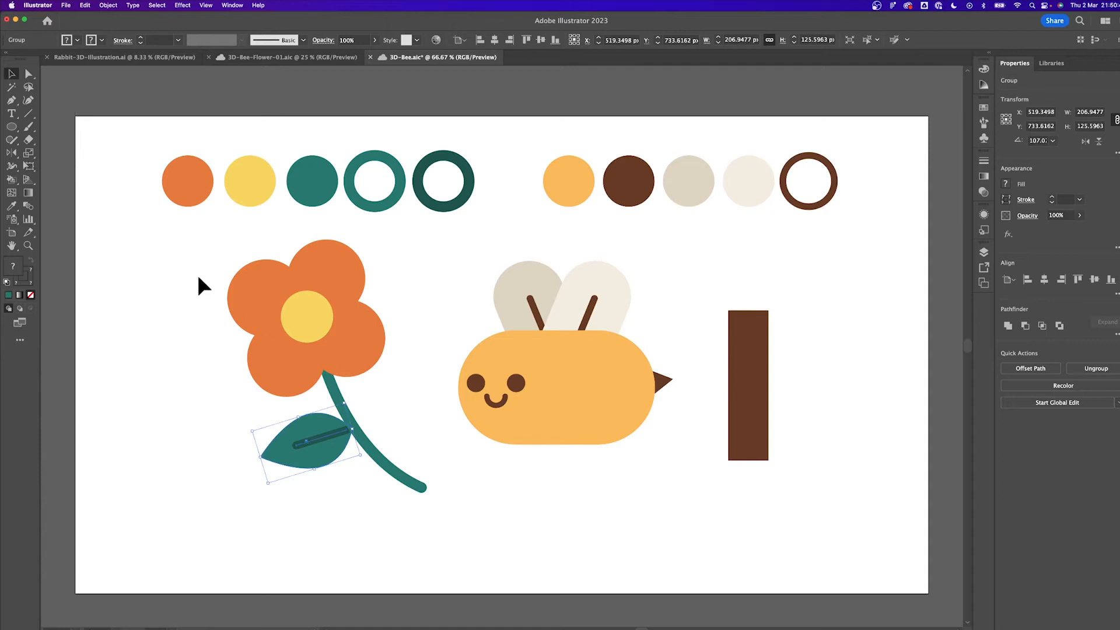
Step: Move the whole flower with its stem and leaf slightly down the artboard and save the document
left_click(200, 283)
left_click_drag(338, 334, 344, 350)
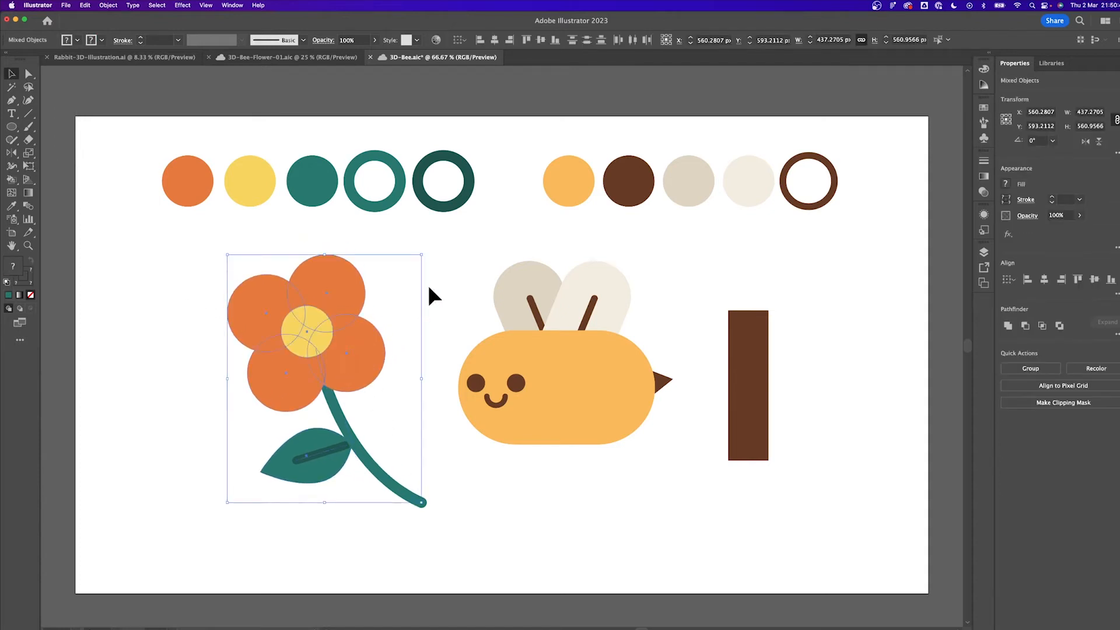
left_click(428, 285)
left_click(246, 297)
left_click_drag(176, 270, 359, 460)
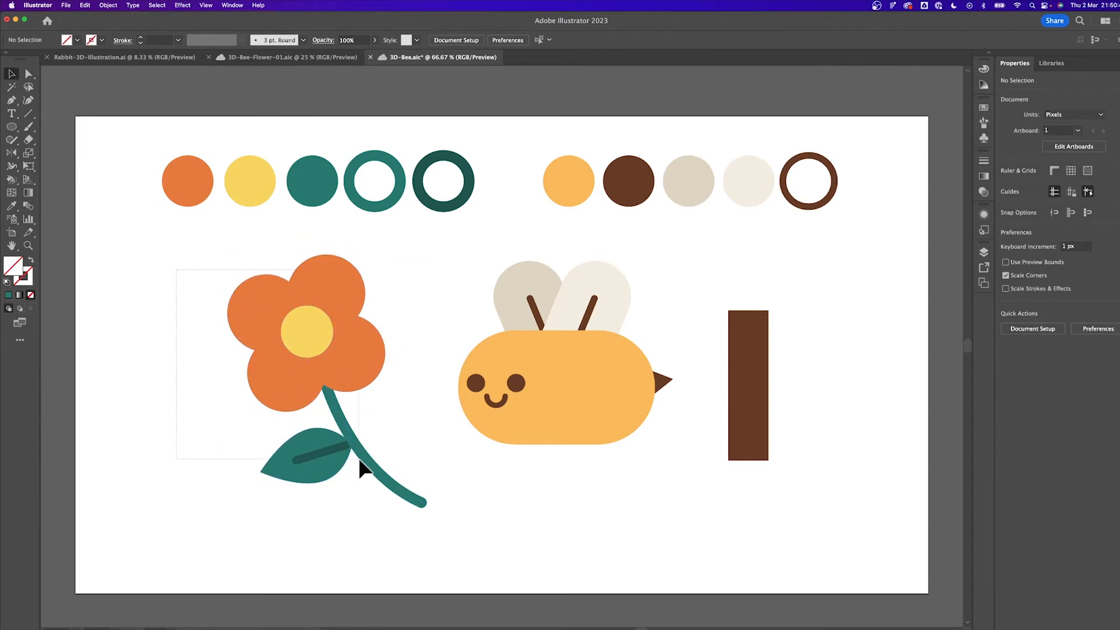
left_click_drag(402, 509, 402, 509)
left_click(542, 521)
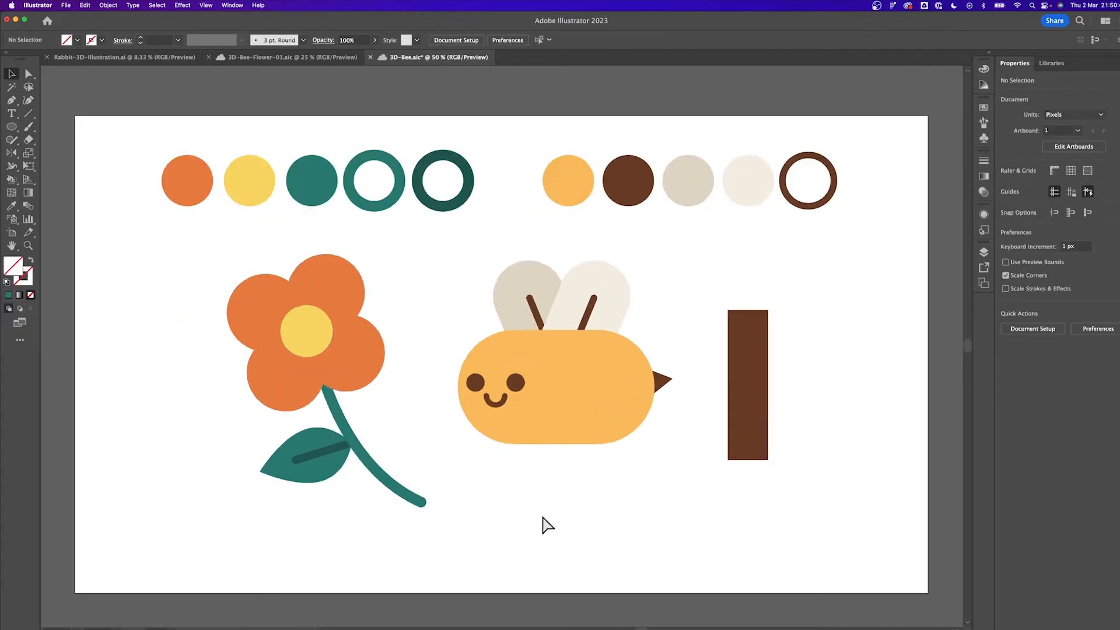
key("super+equal")
key("super+s")
Step: Shift the whole bee a little right and down, and nudge the brown rectangle down beside its tail
left_click_drag(656, 470, 656, 470)
left_click_drag(601, 393, 625, 407)
left_click_drag(753, 420, 750, 429)
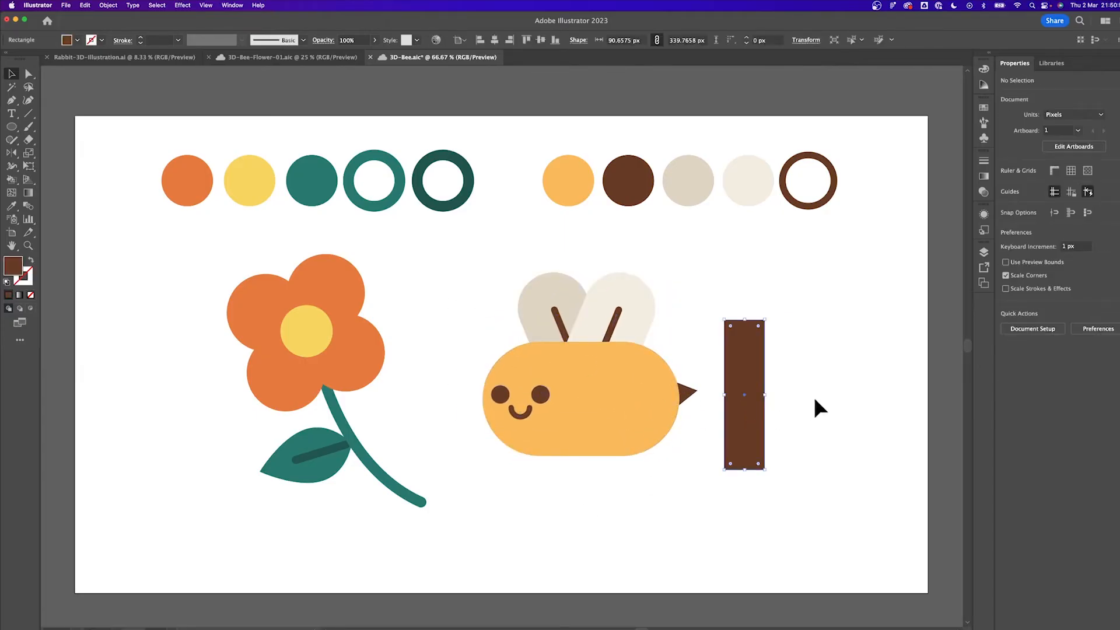
Step: Group all the flower parts, including petals, centre, stem and leaf
left_click(155, 295)
left_click_drag(372, 506, 404, 511)
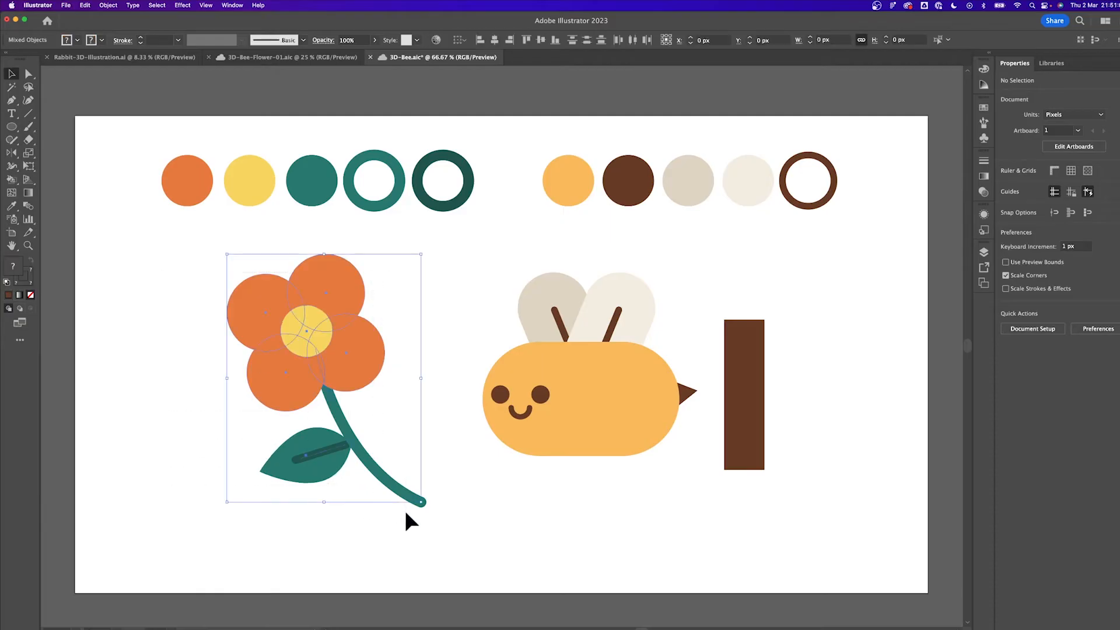
key("super+g")
left_click(529, 472)
Step: Group the bee's body, wings and tail, leaving the face and the brown rectangle separate
left_click(598, 373)
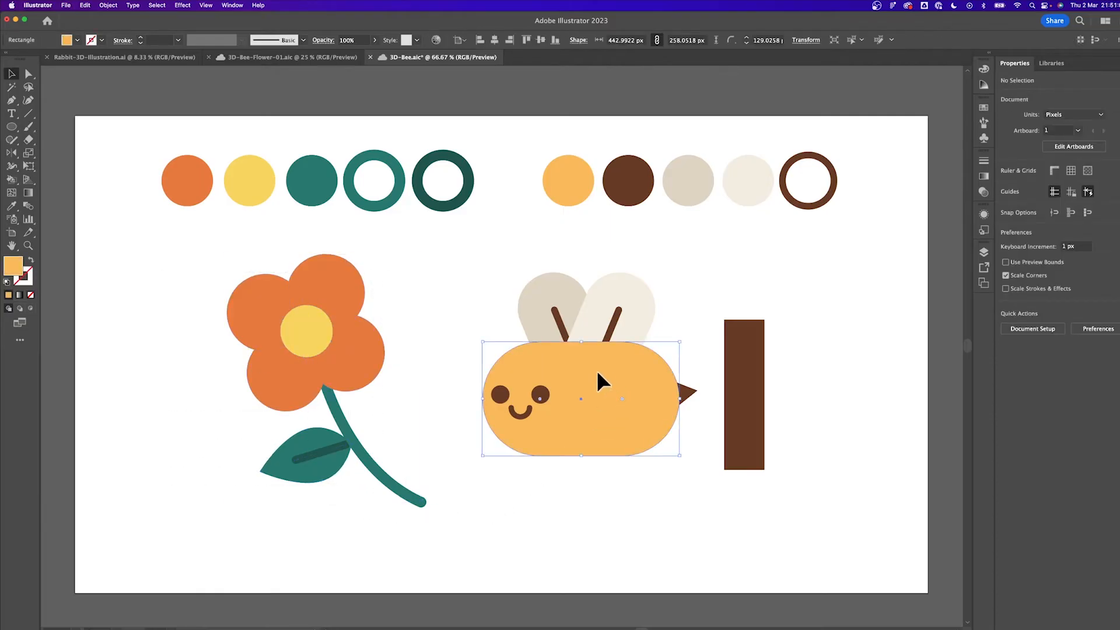
left_click(607, 293, "shift")
left_click(683, 394, "shift")
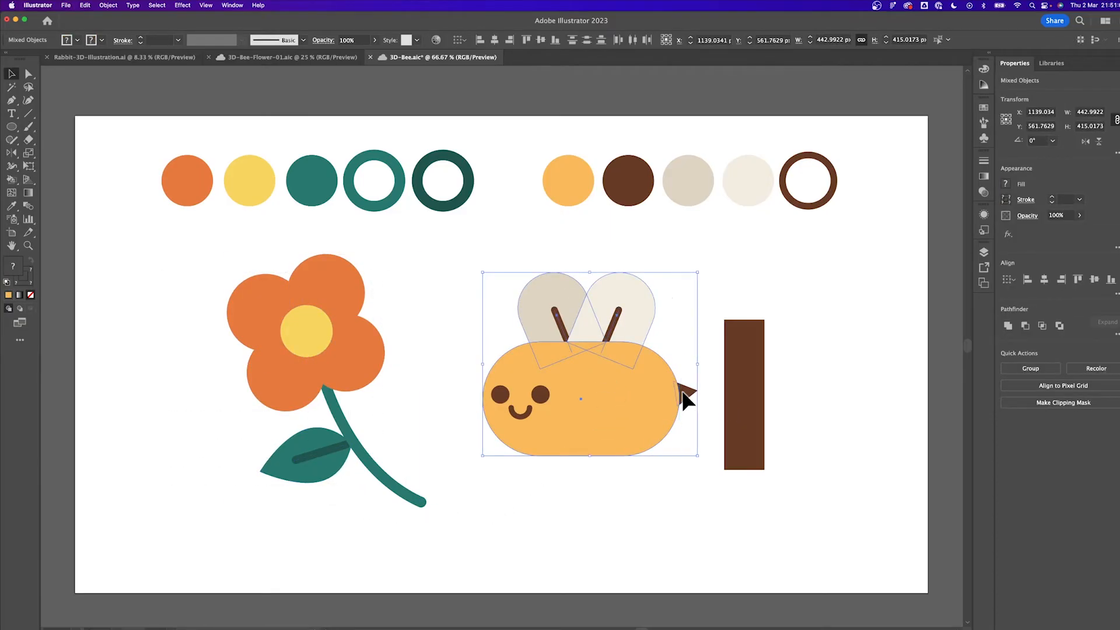
key("super+g")
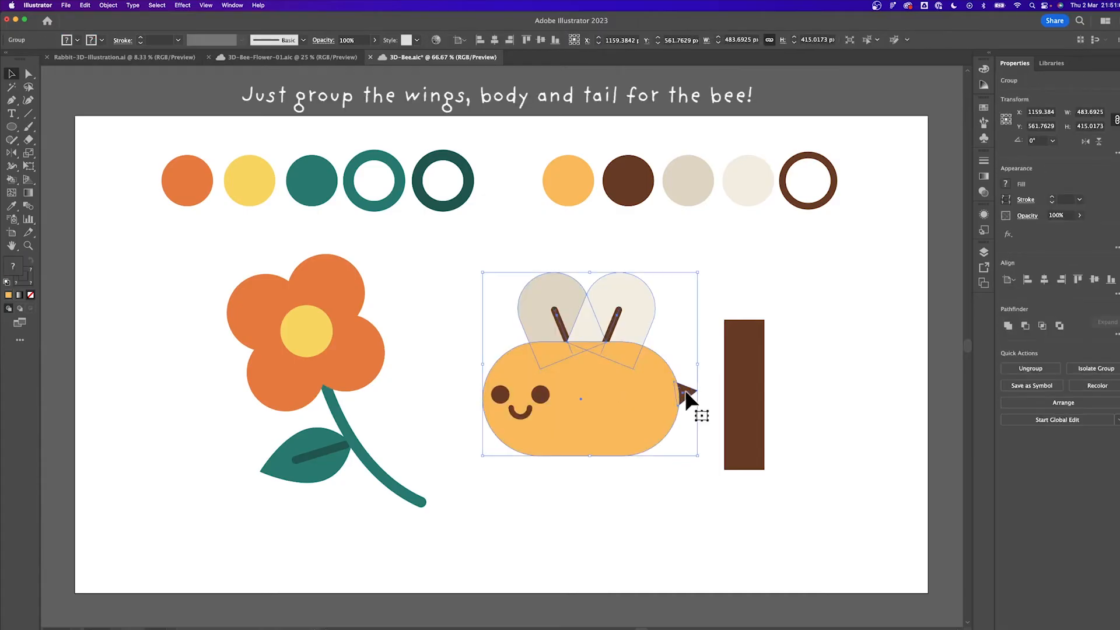
left_click(795, 392)
Step: Group the bee's two eyes and smile, and move the face off the body to beyond the brown rectangle
left_click(532, 401)
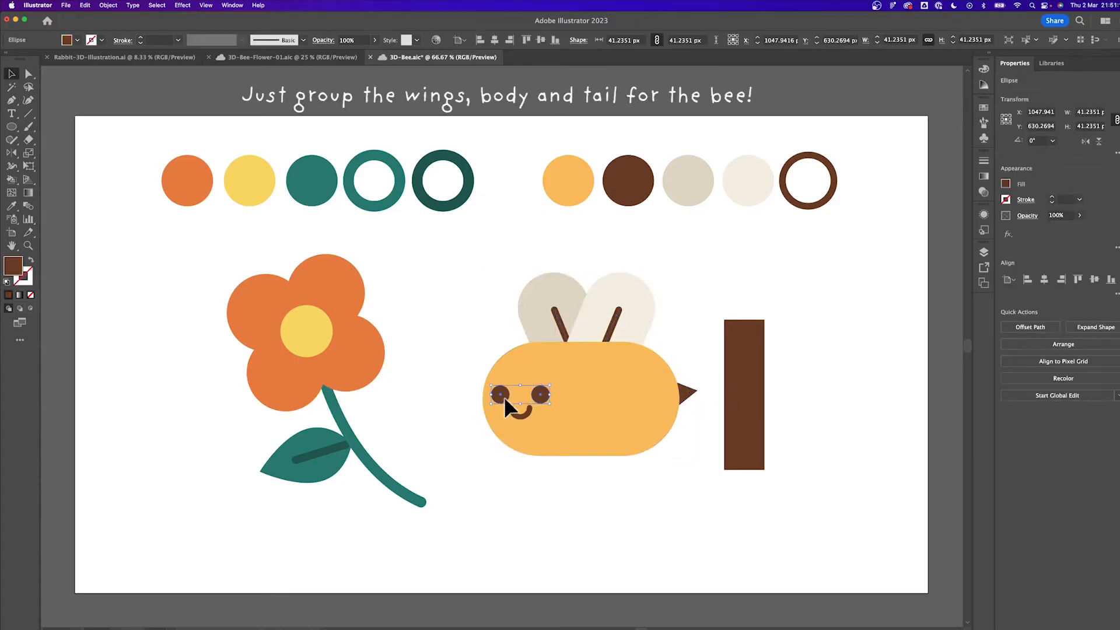
left_click(504, 397, "shift")
left_click(523, 416, "shift")
left_click(575, 418, "shift")
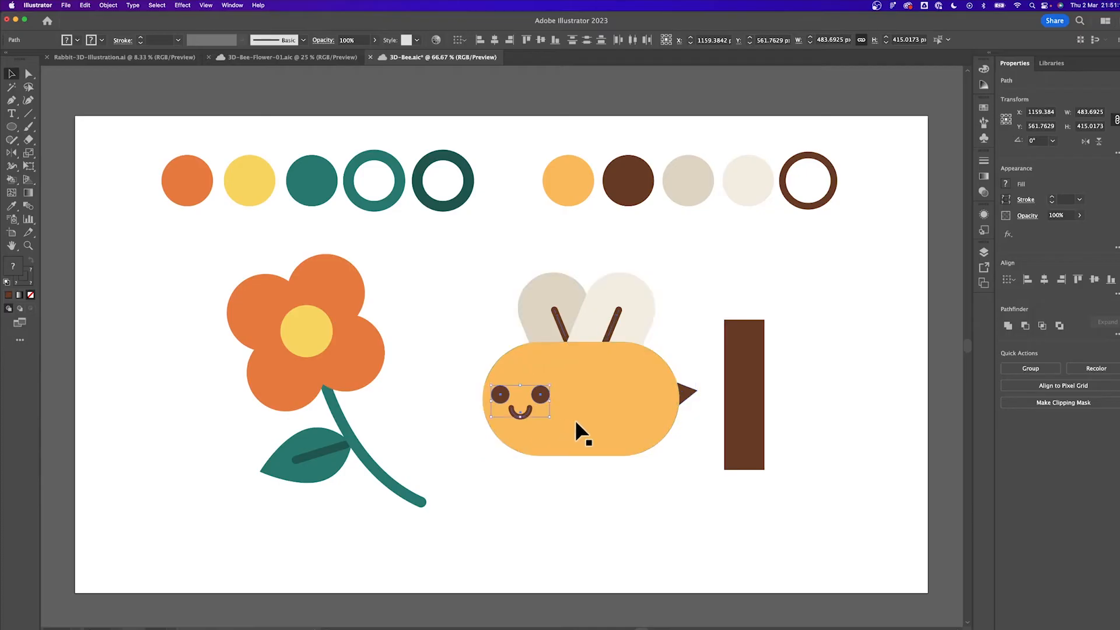
key("super+g")
left_click_drag(544, 393, 847, 379)
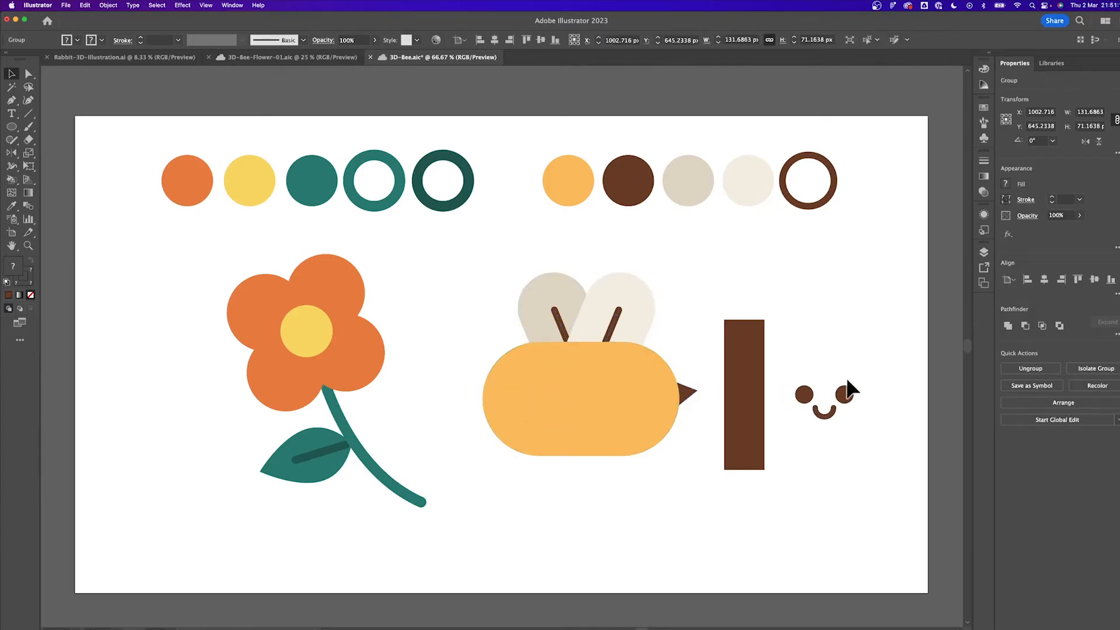
left_click(806, 328)
Step: Bring up the 3D and Materials controls with the object settings showing
scroll(806, 328, "up", 1)
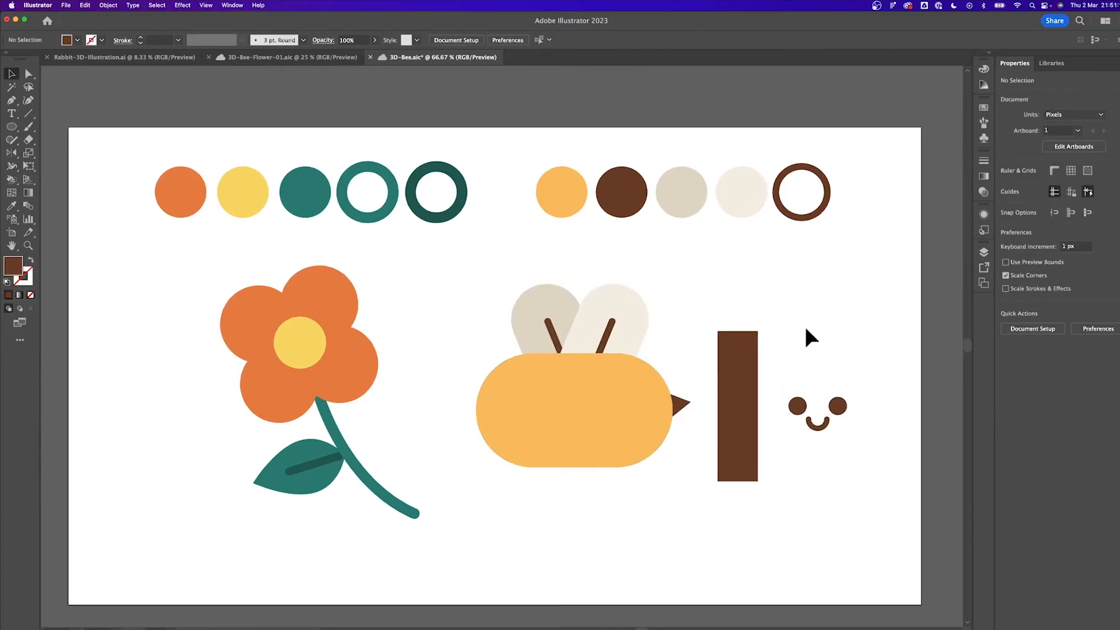
left_click(231, 5)
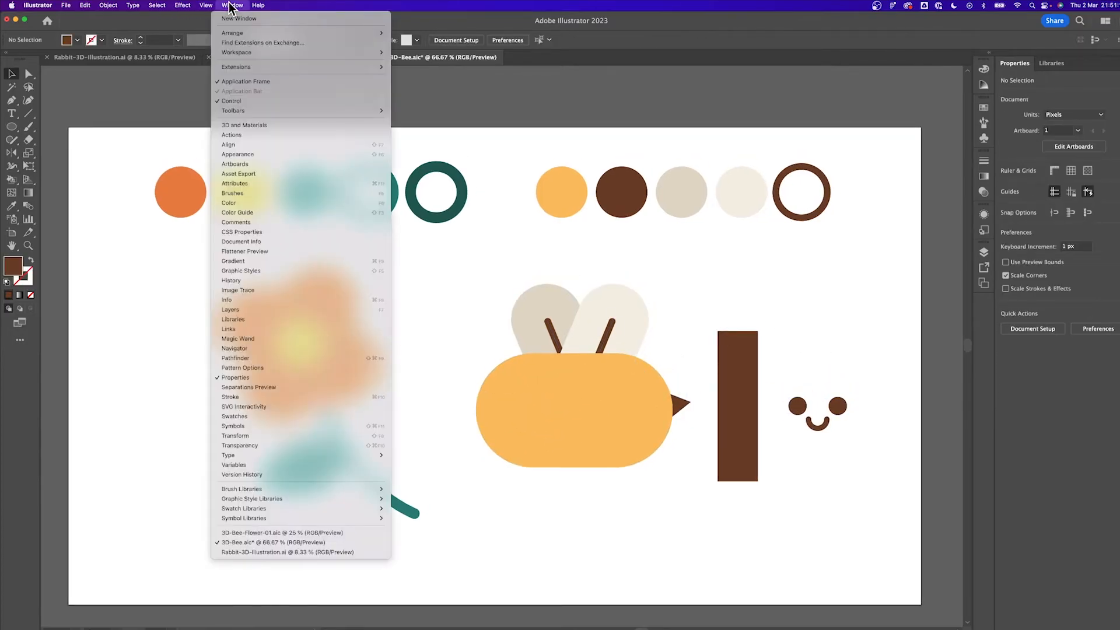
left_click(251, 123)
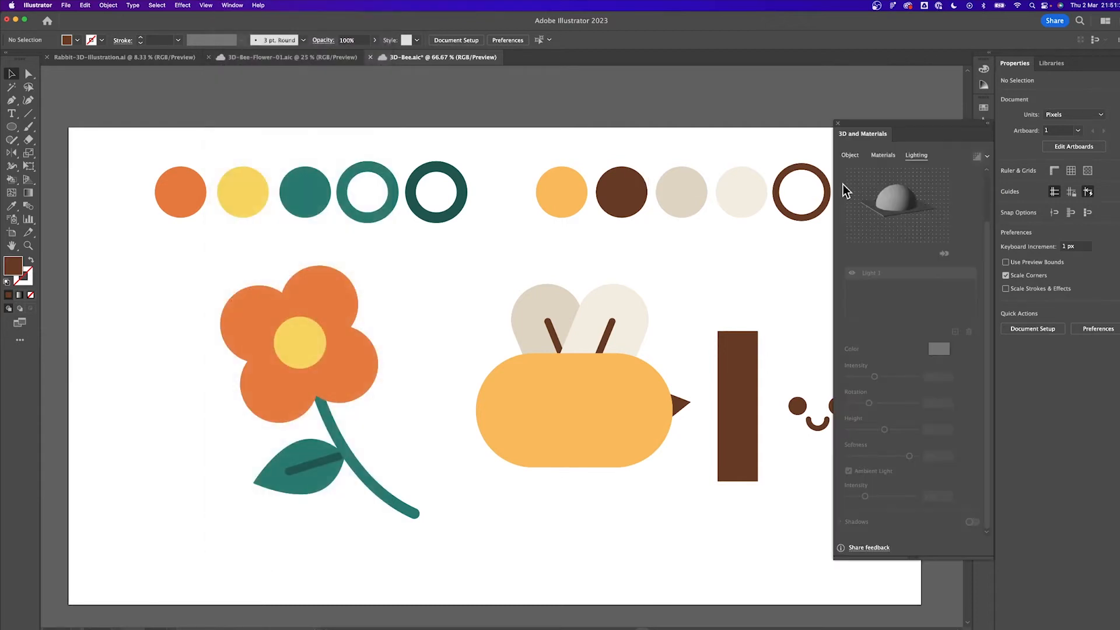
left_click(848, 156)
left_click_drag(577, 344, 521, 315)
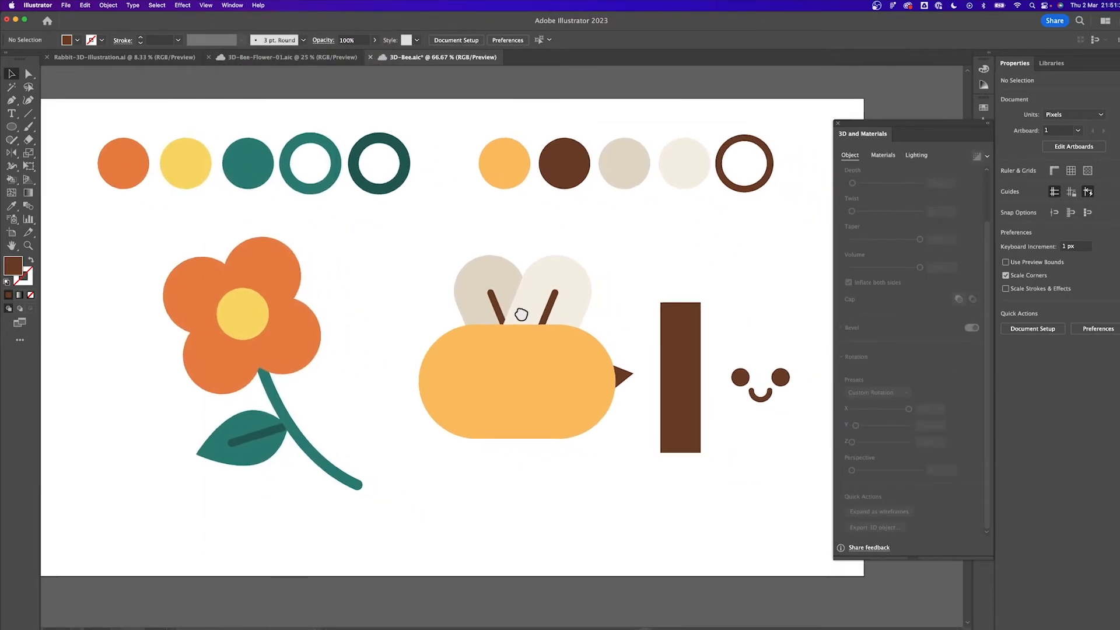
scroll(908, 341, "up", 3)
Step: Inflate the bee body group in 3D on both sides with a depth of 8 px
left_click(527, 354)
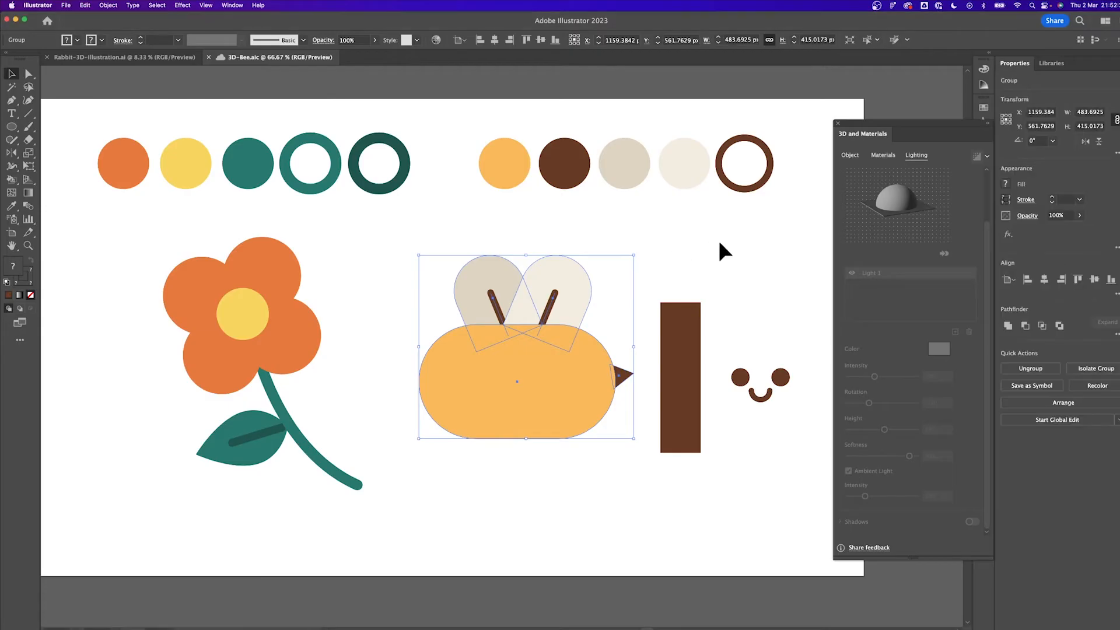
left_click(845, 156)
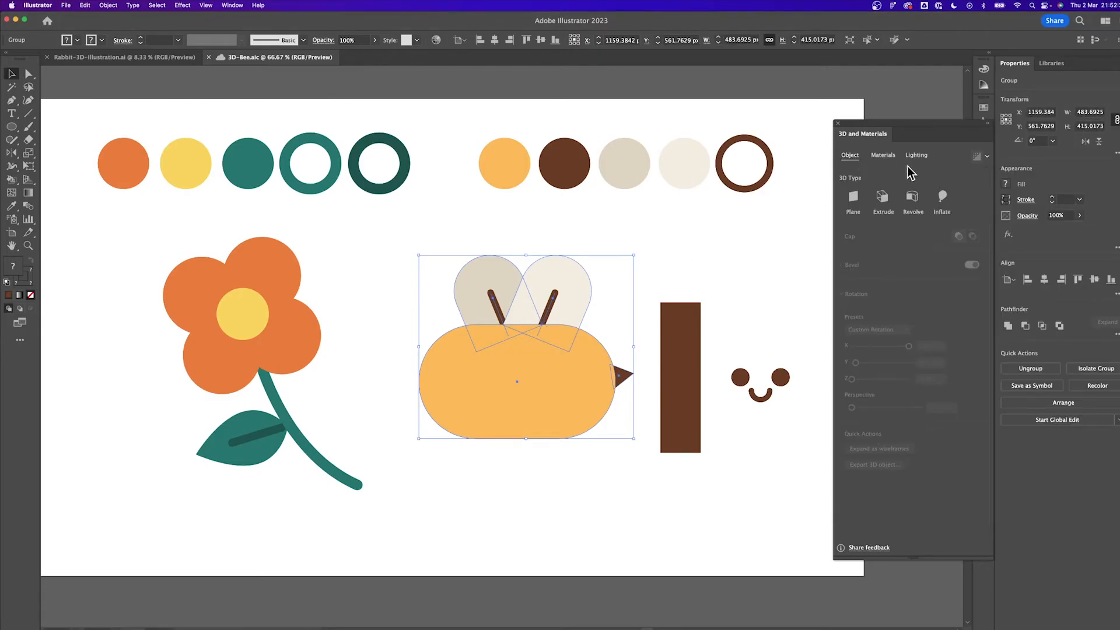
left_click(942, 199)
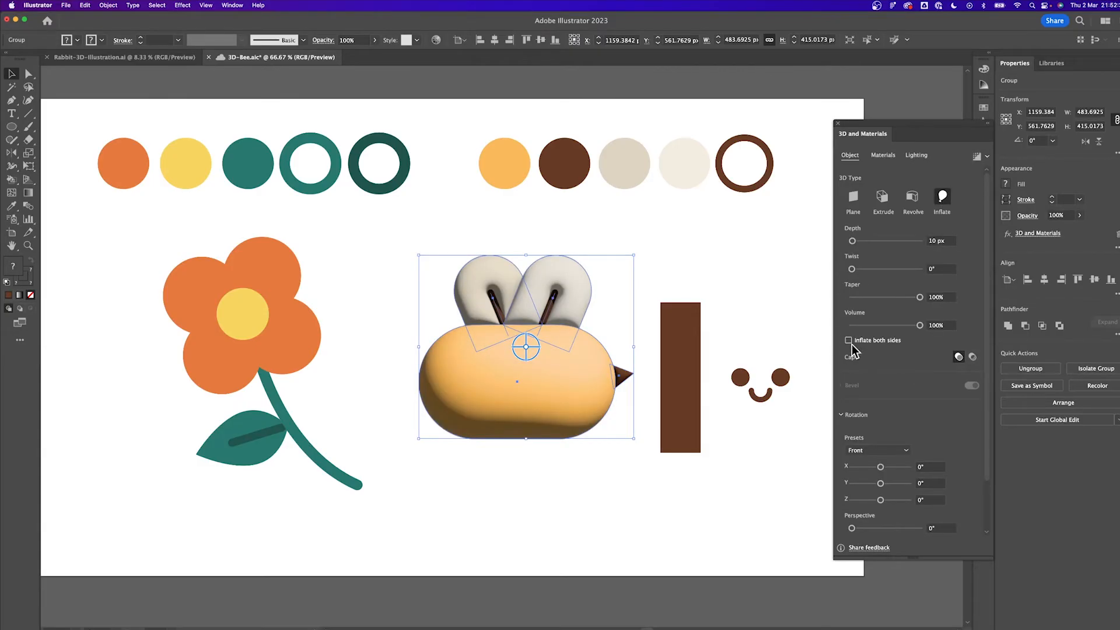
left_click(850, 344)
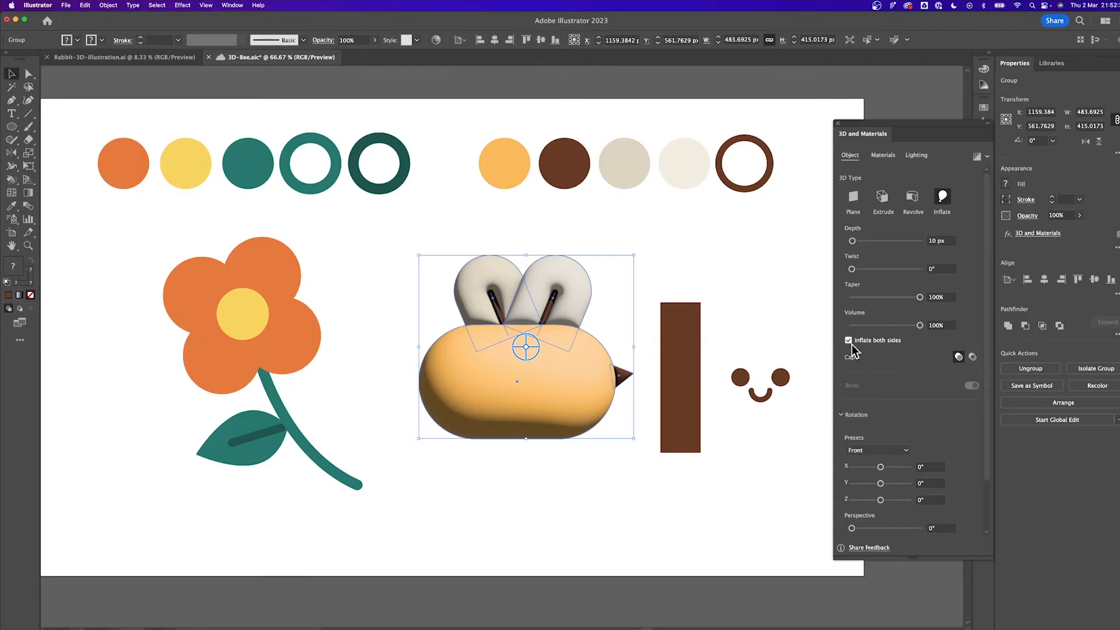
left_click(935, 240)
type("8")
key("Tab")
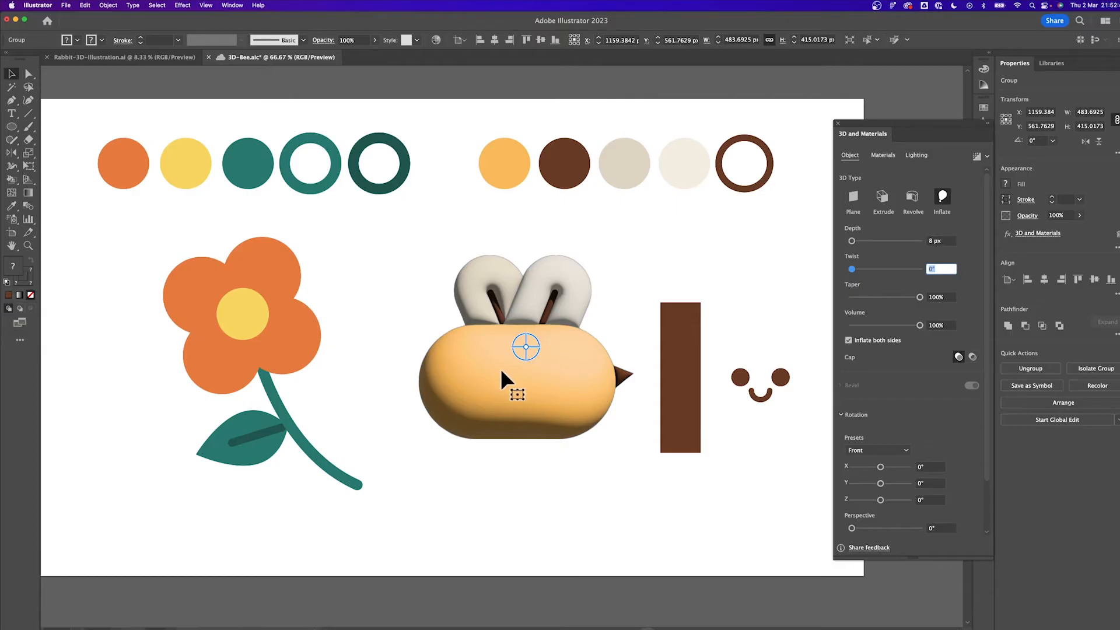
Step: Try rotating the inflated bee freely in 3D, undo the rotation and reselect the bee group
mouse_move(526, 347)
left_mouse_down()
mouse_move(565, 350)
mouse_move(533, 357)
mouse_move(532, 334)
left_mouse_up()
key("super+z")
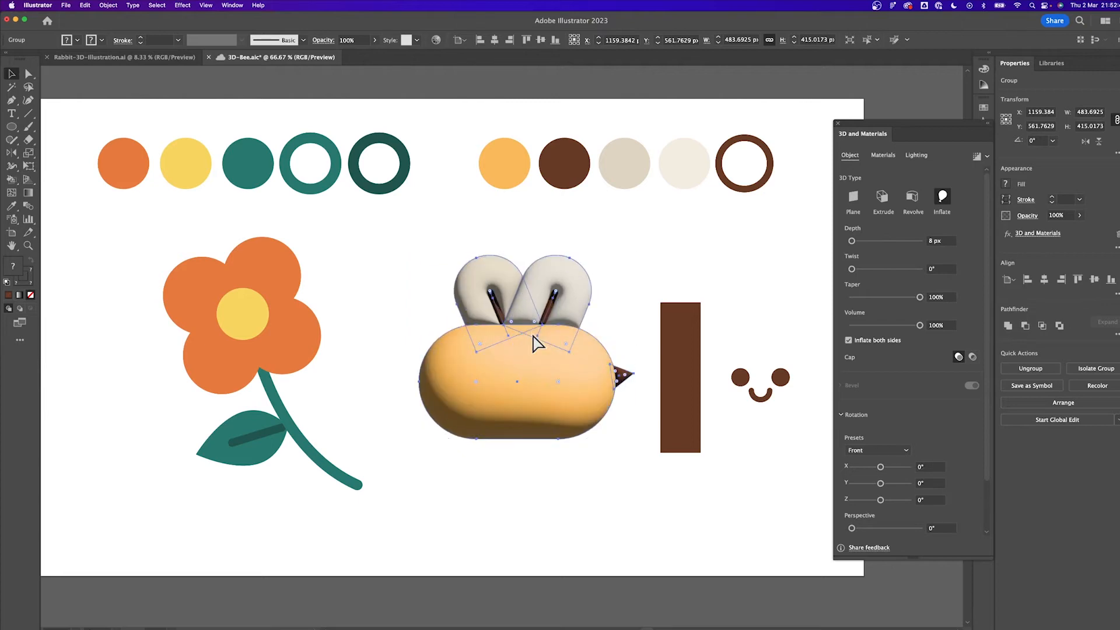
left_click(715, 468)
left_click(539, 337)
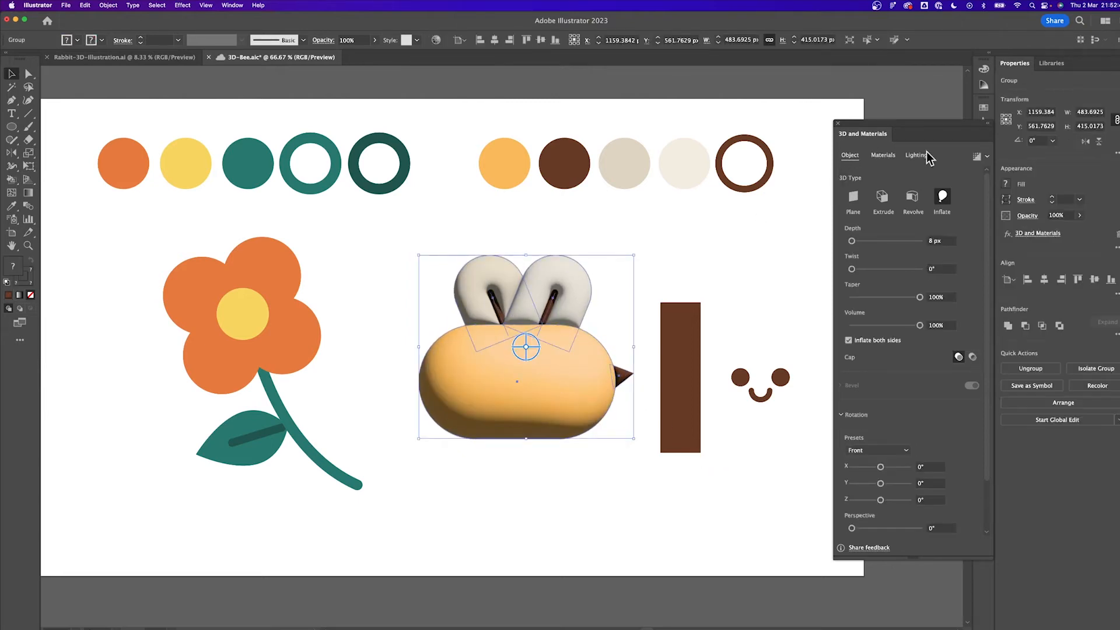
Step: Apply the Inflate 3D effect to the flower group and edit its depth
mouse_move(286, 269)
left_mouse_down()
mouse_move(321, 250)
mouse_move(292, 275)
left_mouse_up()
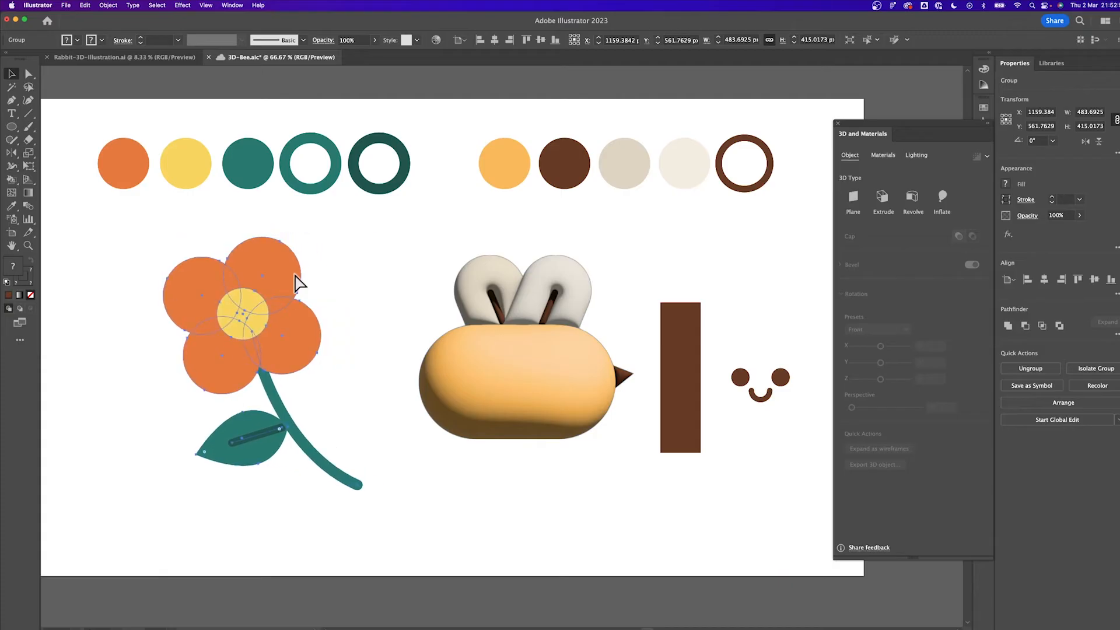
left_click(941, 194)
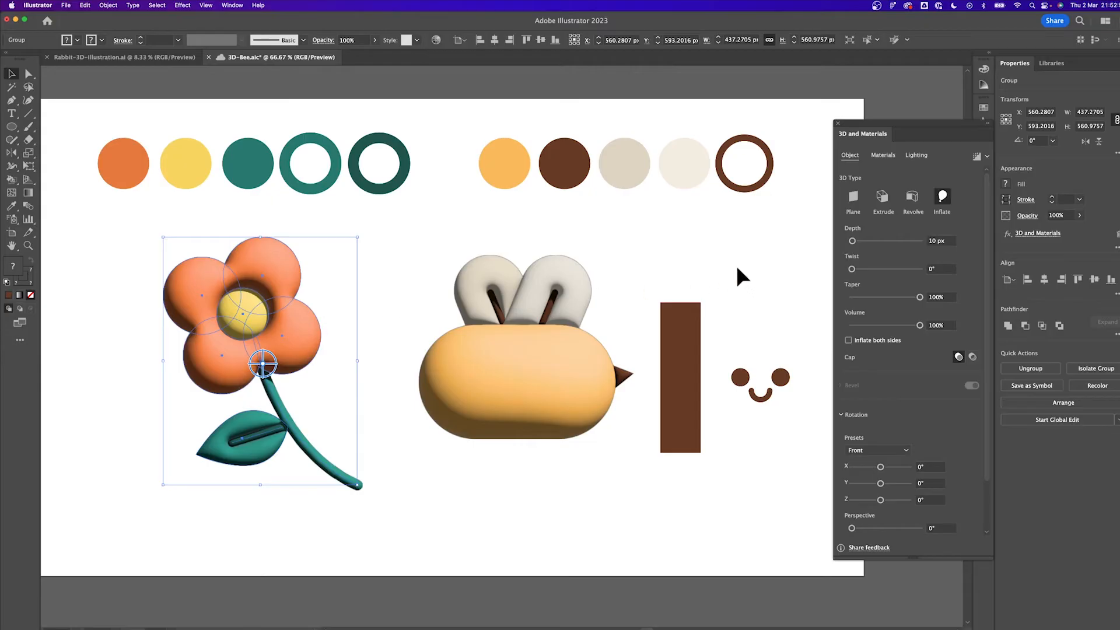
left_click(934, 240)
key("Tab")
Step: Set the roughness of the inflated bee's default material to 0.65
left_click(533, 299)
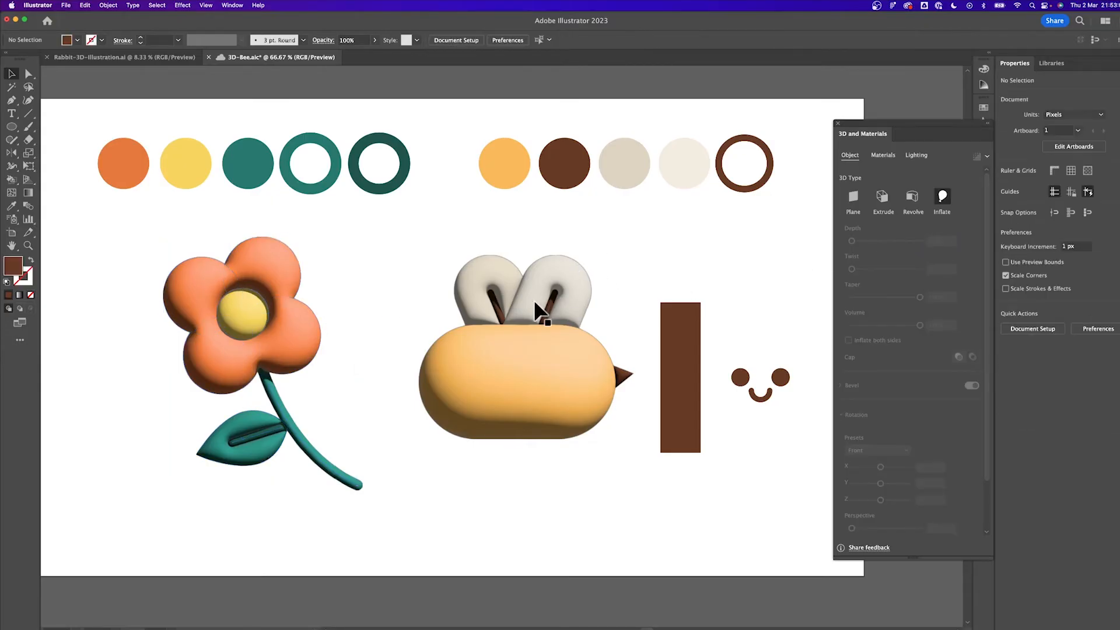
left_click(883, 154)
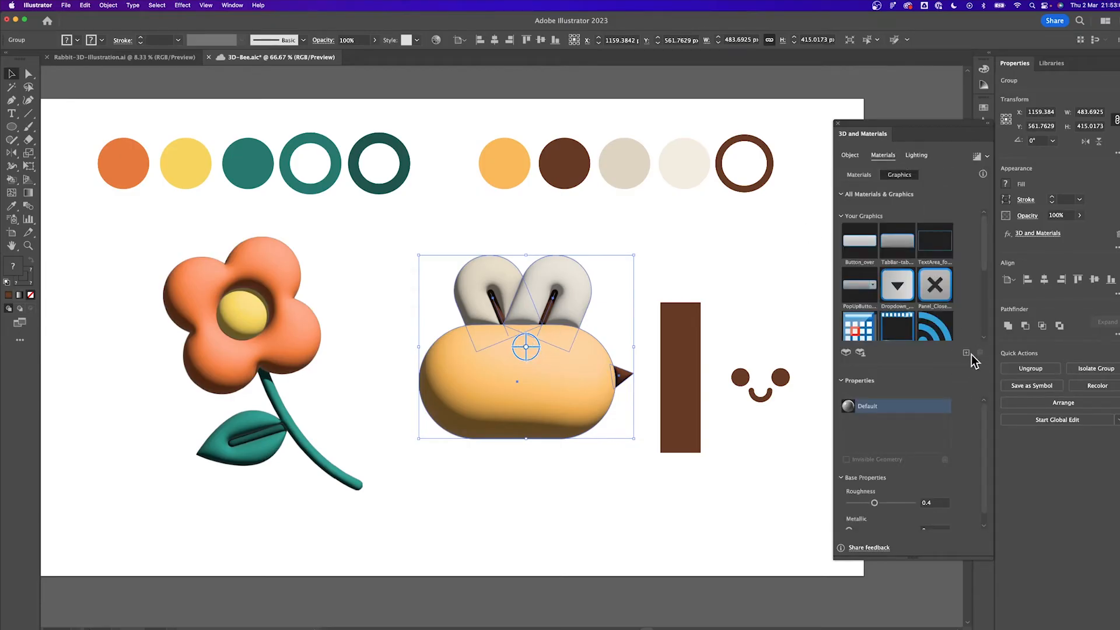
scroll(938, 236, "down", 3)
left_click(858, 175)
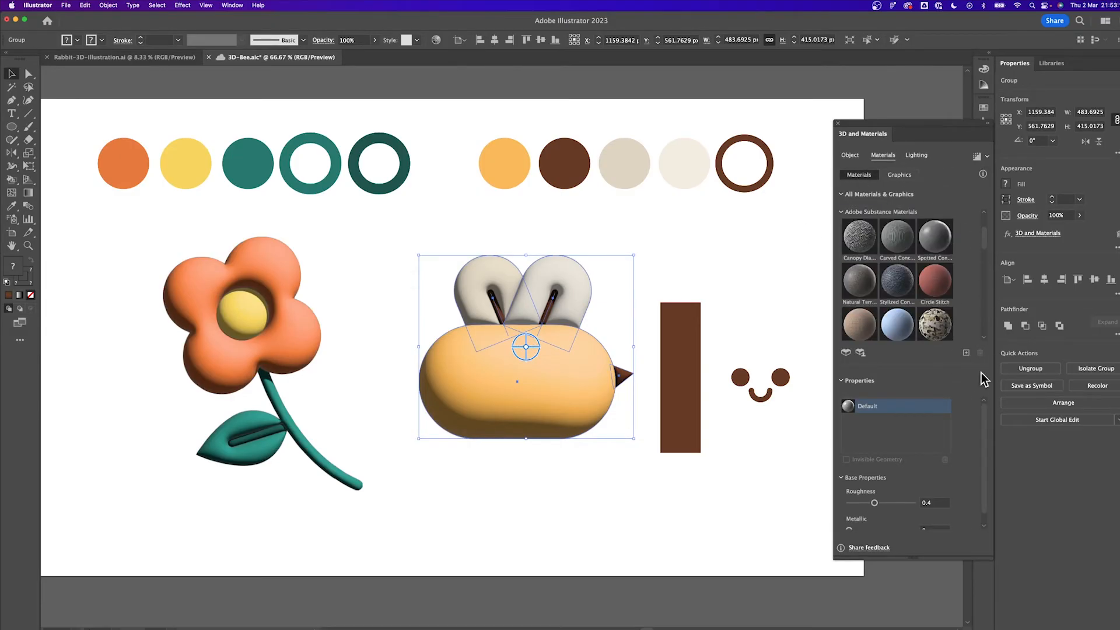
scroll(973, 451, "down", 1)
left_click(933, 491)
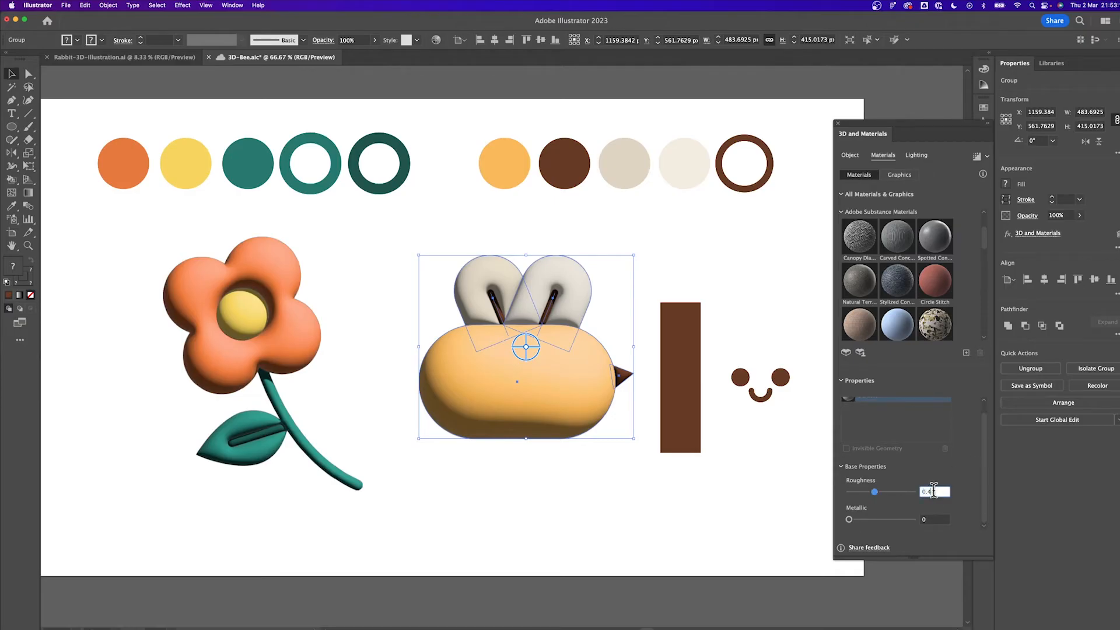
type("0.65")
key("Tab")
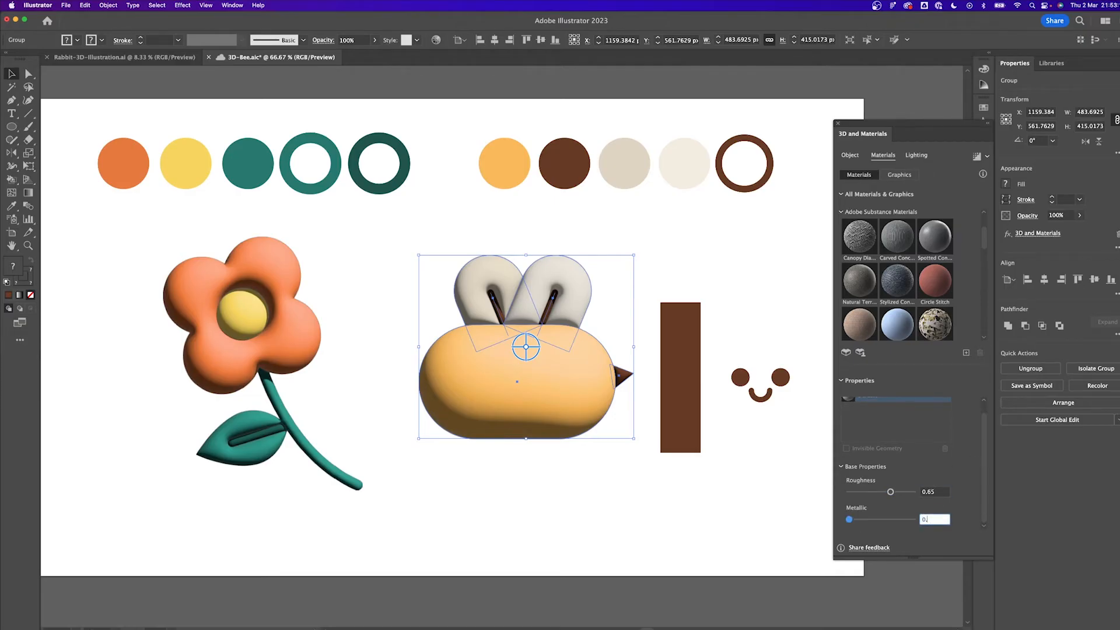
Step: Set the bee material's metallic to 0.13, and give the flower's default material a roughness of 0.65 and metallic of 0.13
type("0.13")
left_click(295, 310)
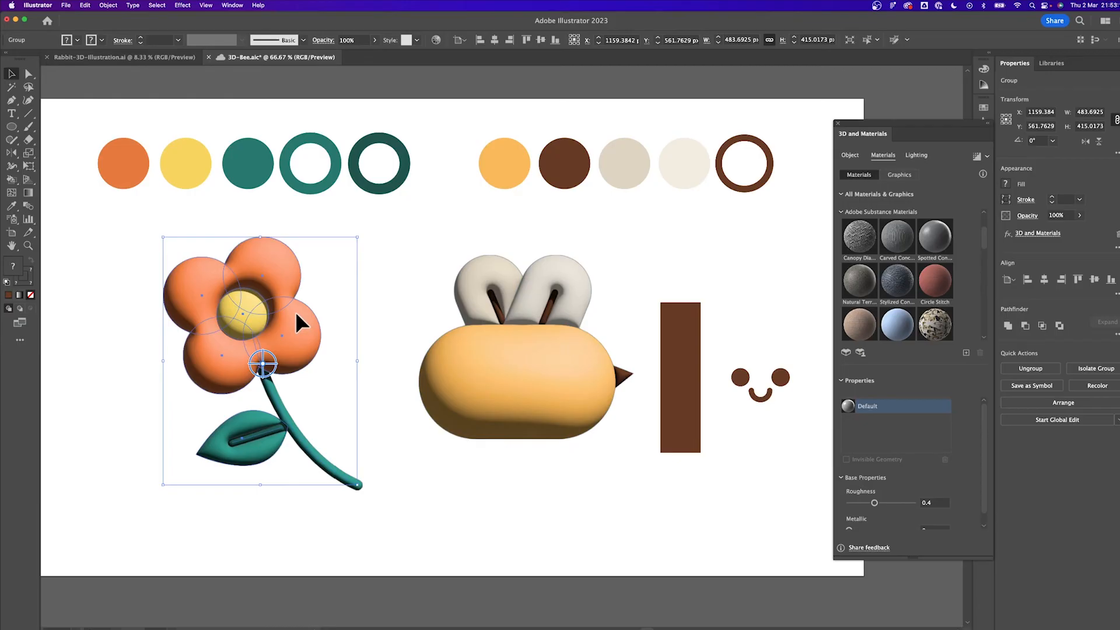
left_click(939, 502)
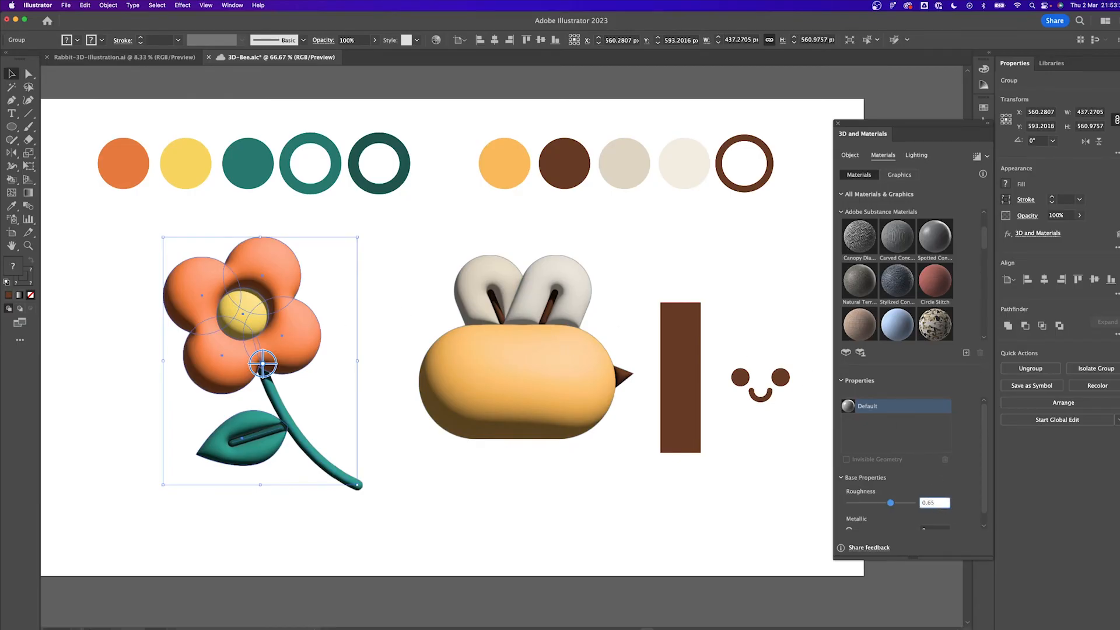
scroll(937, 503, "down", 10)
left_click(940, 502)
double_click(940, 504)
type("0.65")
key("Tab")
key("Return")
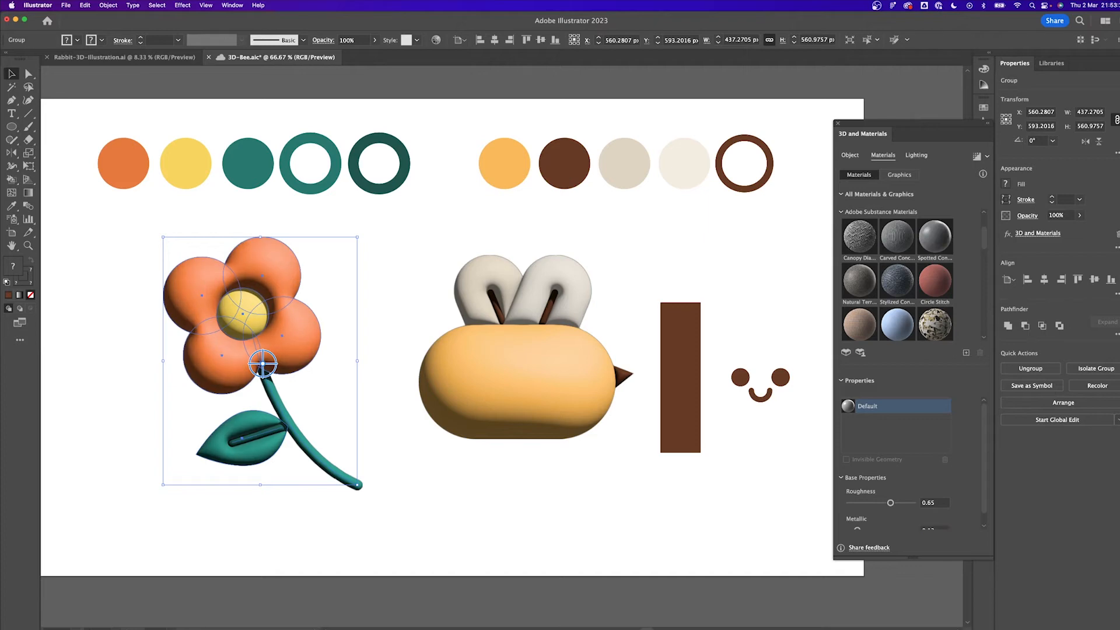
Step: Enlarge the 3D and Materials panel and add the brown face group to the graphics library as a single graphic
left_click_drag(944, 559, 943, 610)
left_click_drag(906, 133, 873, 89)
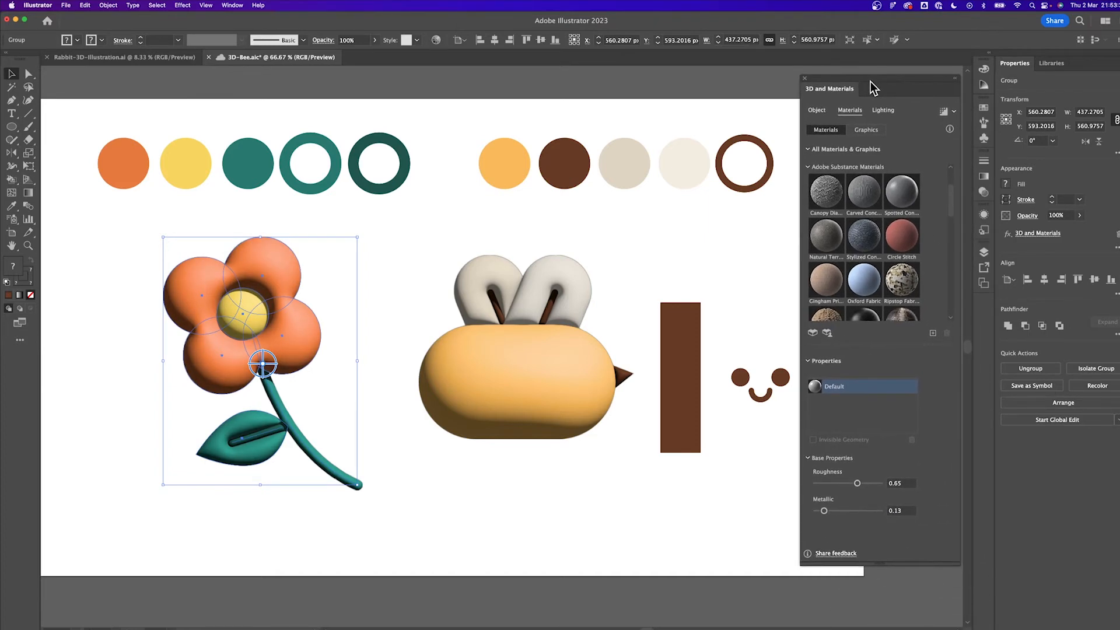
left_click(513, 322)
left_click(866, 130)
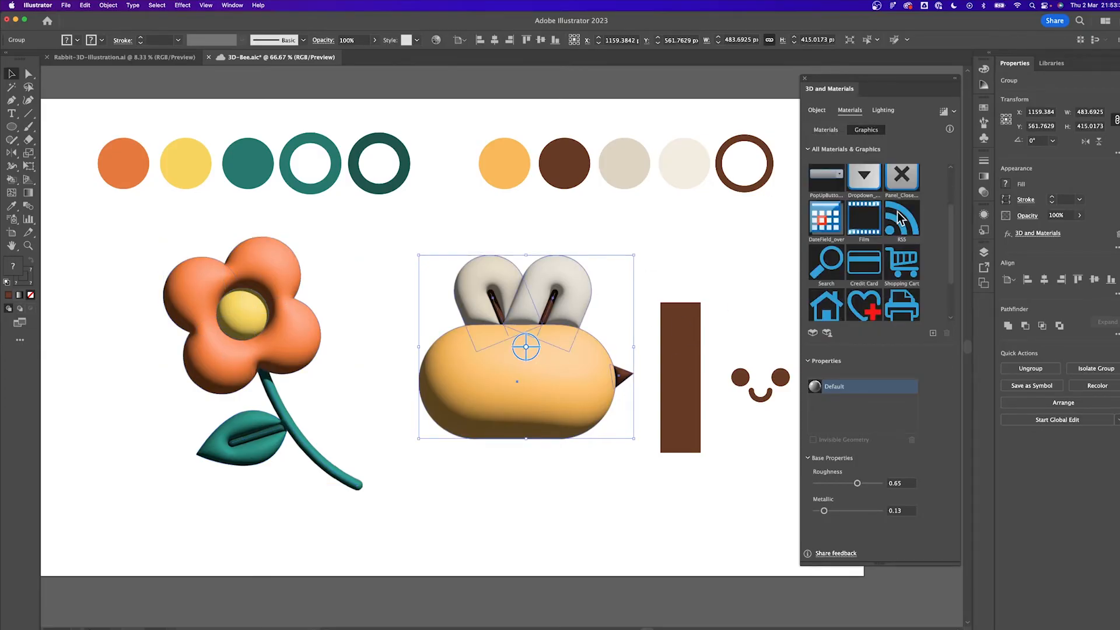
left_click(778, 378)
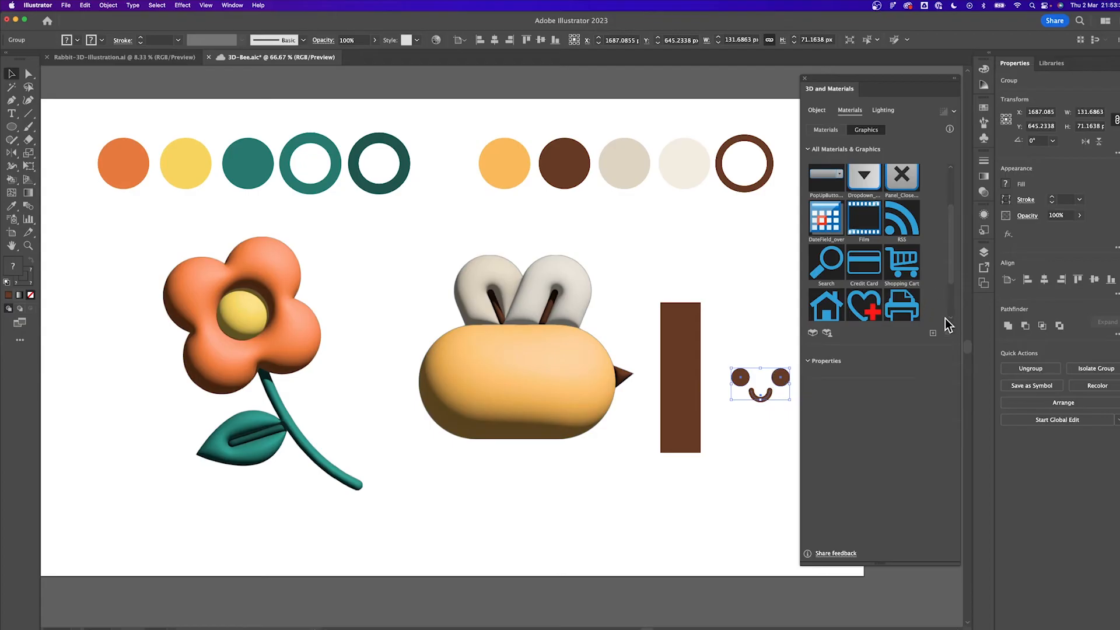
scroll(951, 279, "down", 2)
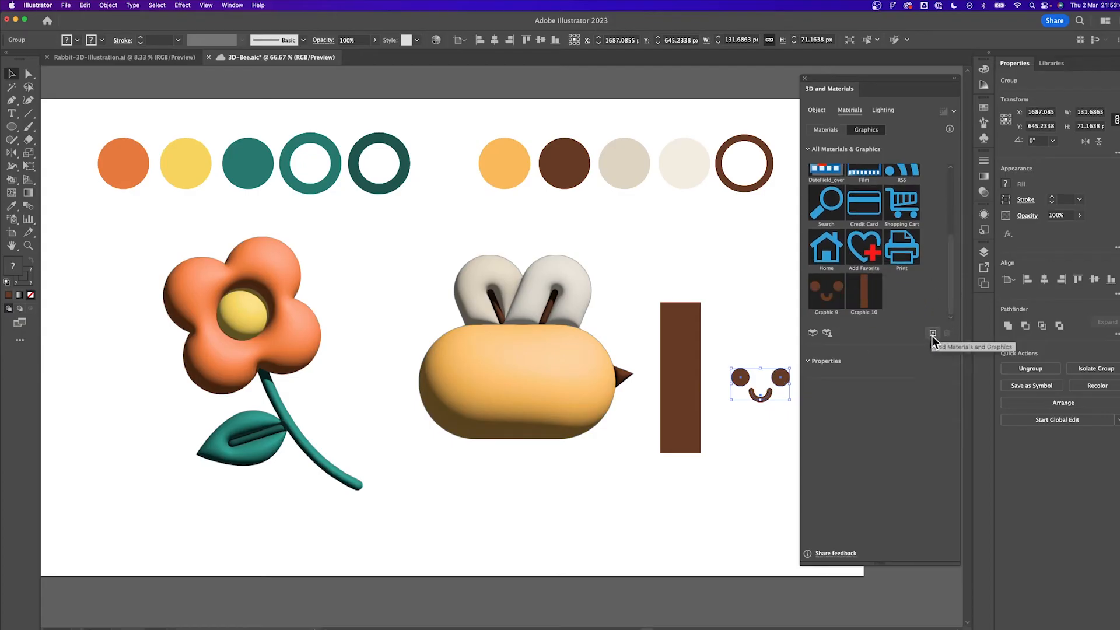
left_click(931, 333)
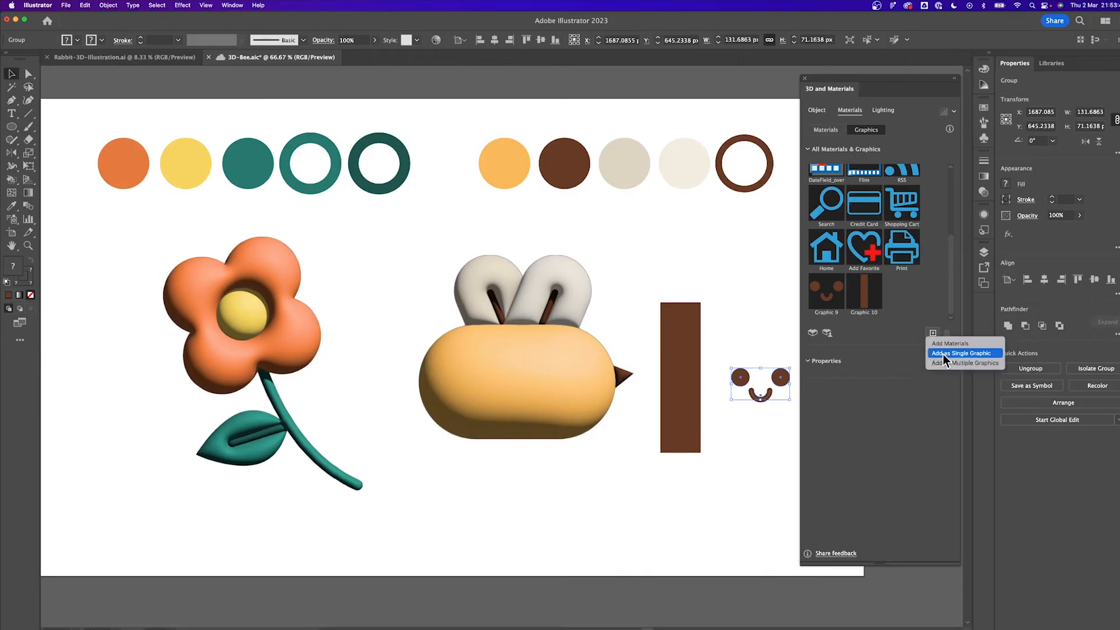
left_click(943, 353)
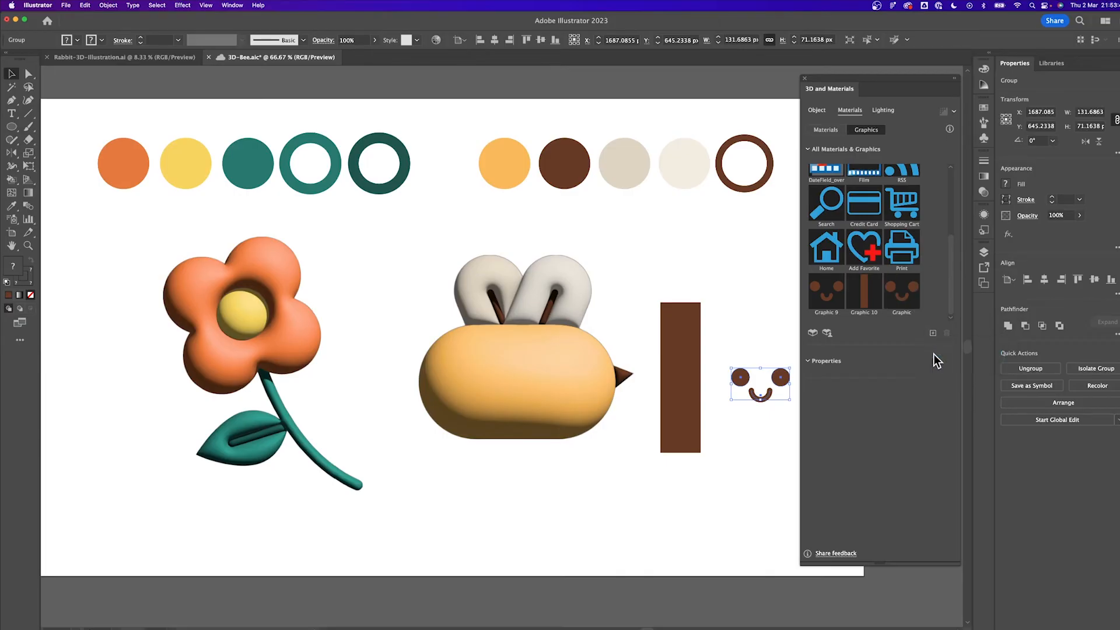
Step: Apply the new face graphic to the inflated bee and position it at the front end of the body
left_click(583, 376)
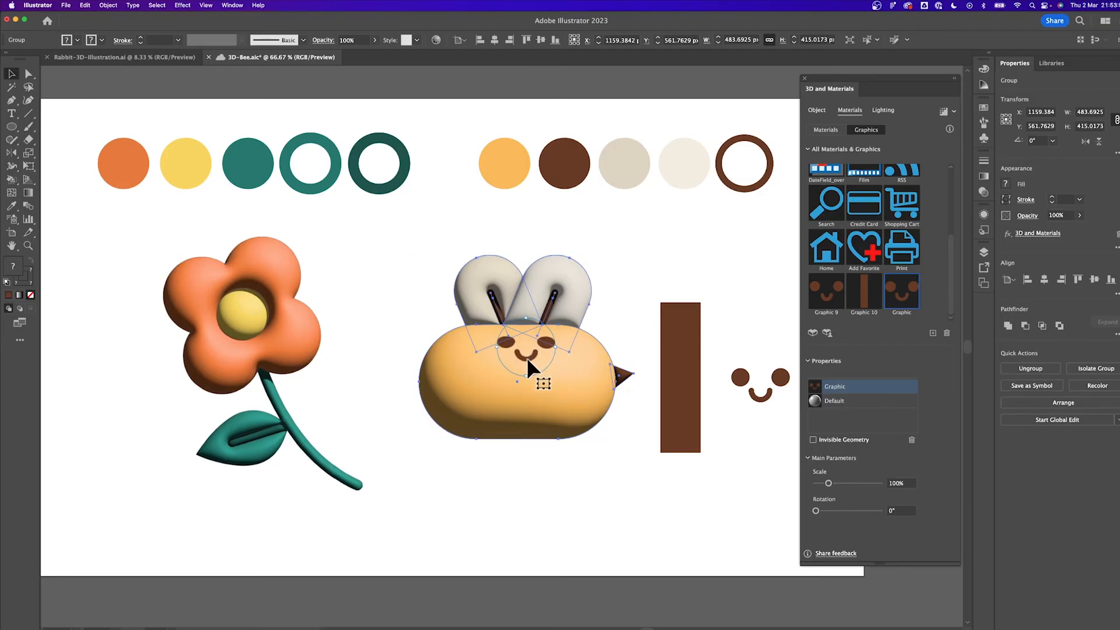
left_click_drag(526, 356, 439, 383)
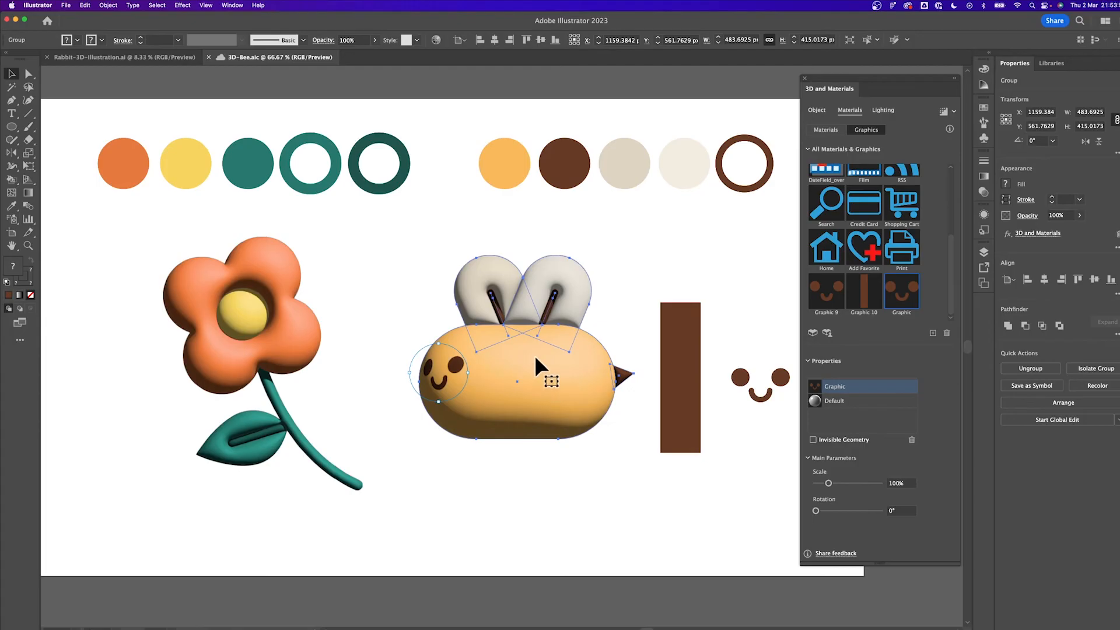
Step: Rotate the bee in 3D to about X 175.3°, Y -168.1°, Z -180°, and shift the face graphic slightly towards the front
left_click(816, 110)
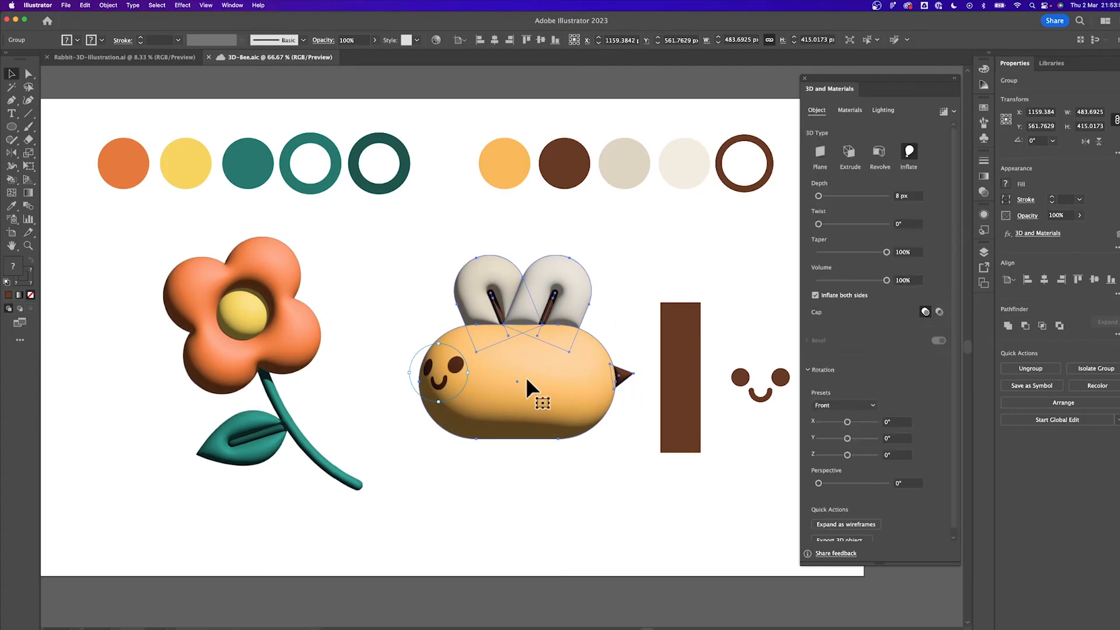
left_click(526, 348)
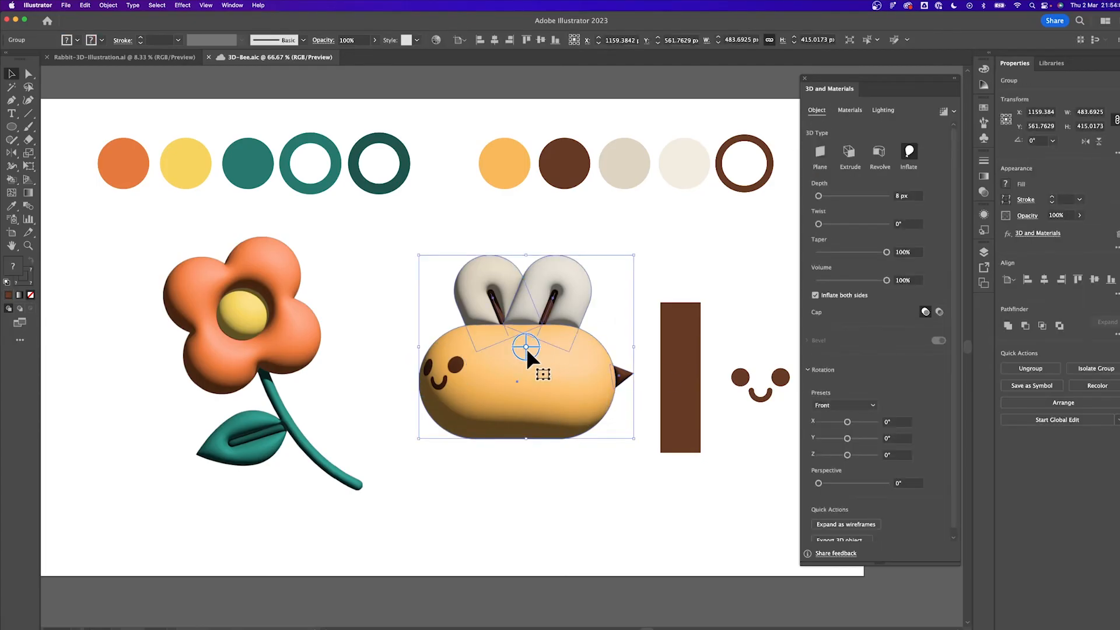
left_click_drag(526, 347, 531, 353)
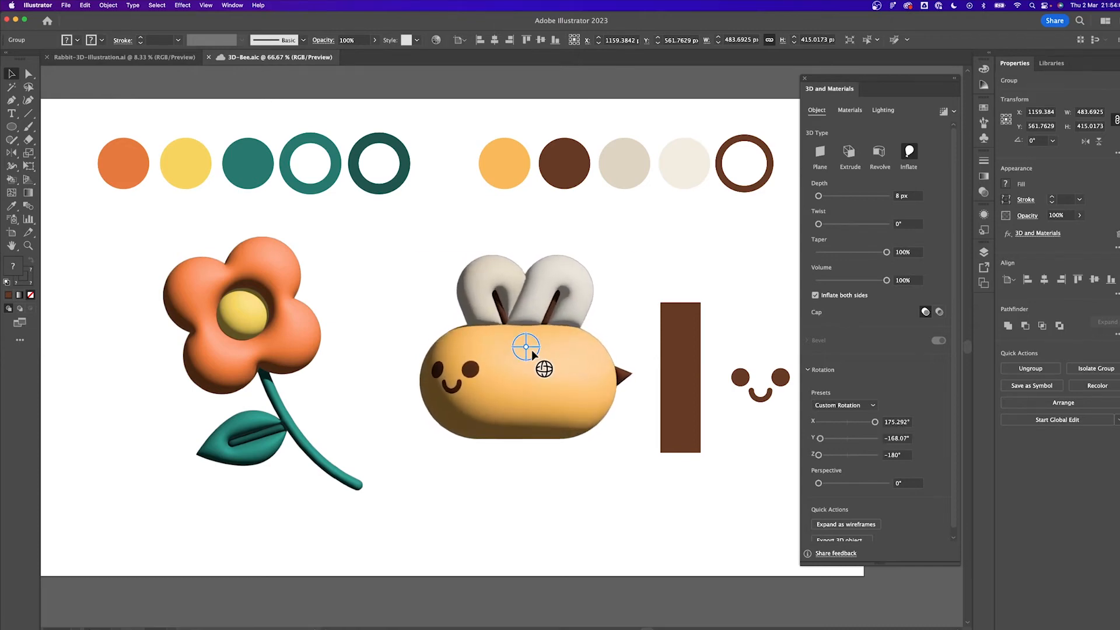
left_click(849, 110)
left_click(838, 386)
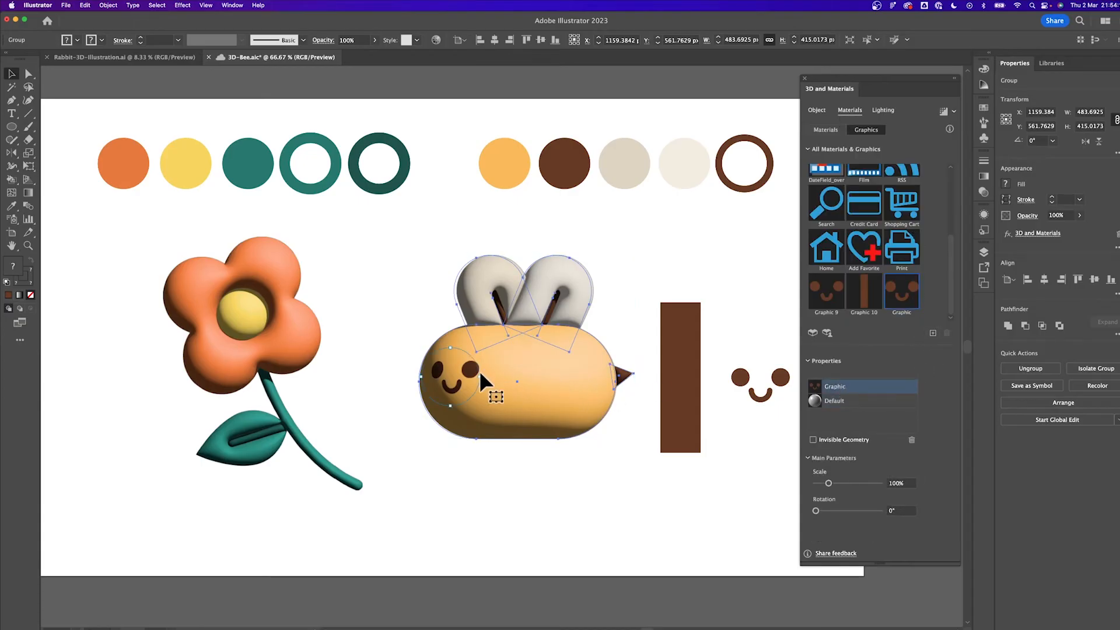
Step: Narrow the brown rectangle to about 79 px wide and add it to the library as a single graphic
left_click(673, 330)
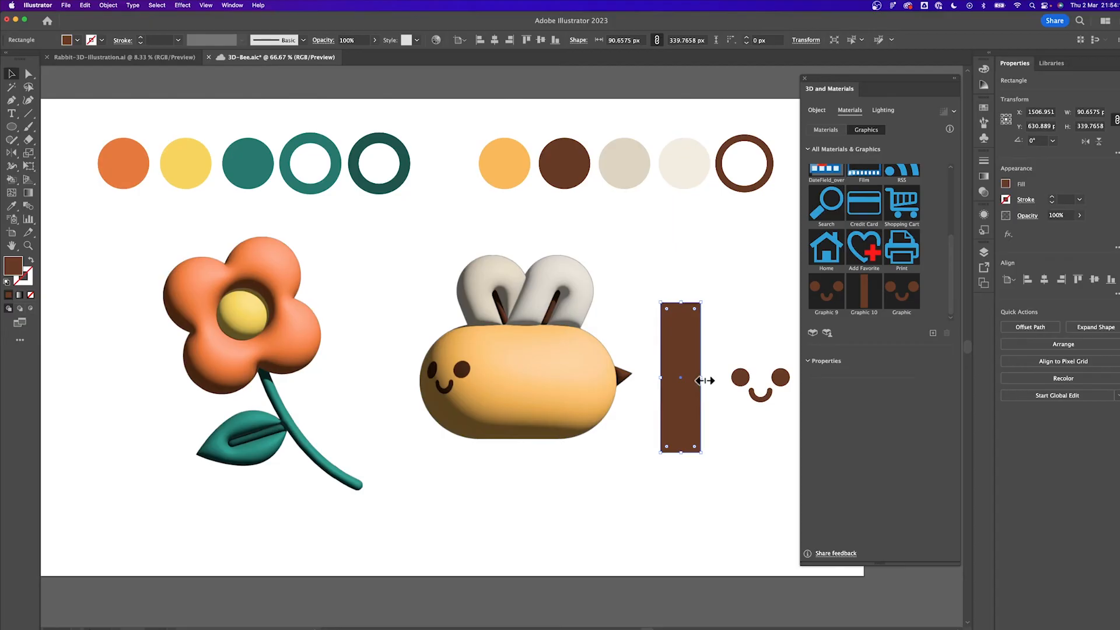
left_click_drag(704, 380, 695, 381)
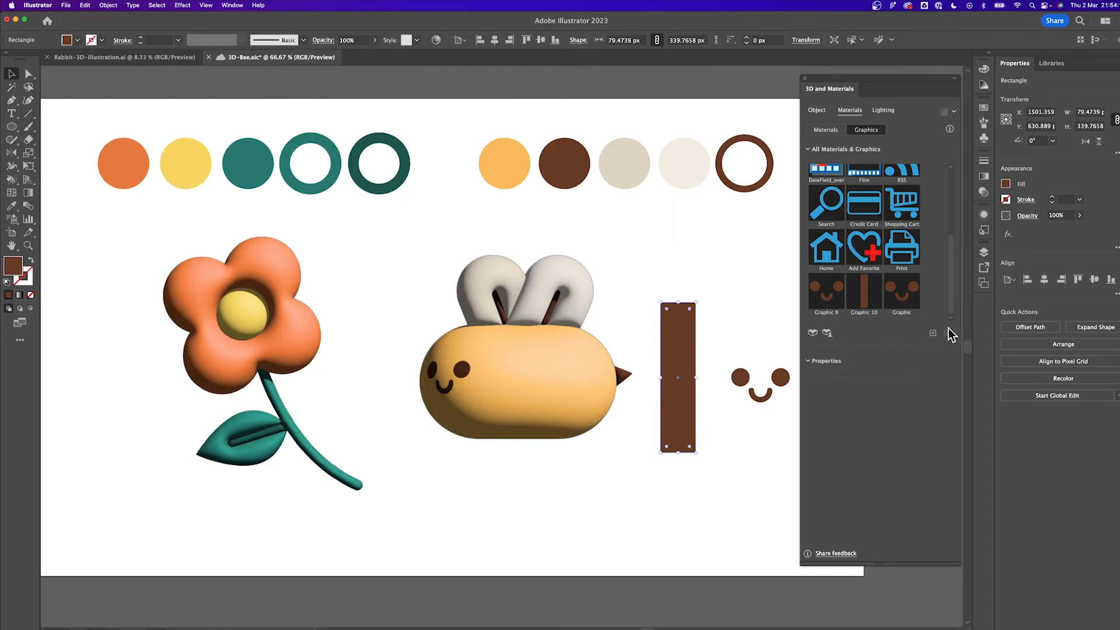
left_click(932, 334)
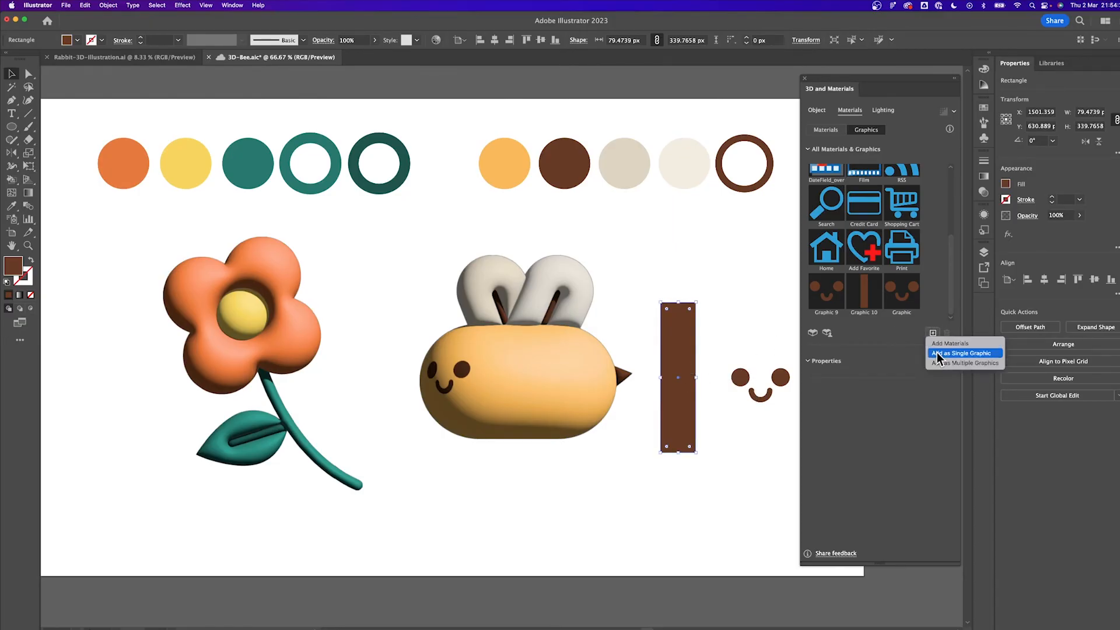
left_click(936, 352)
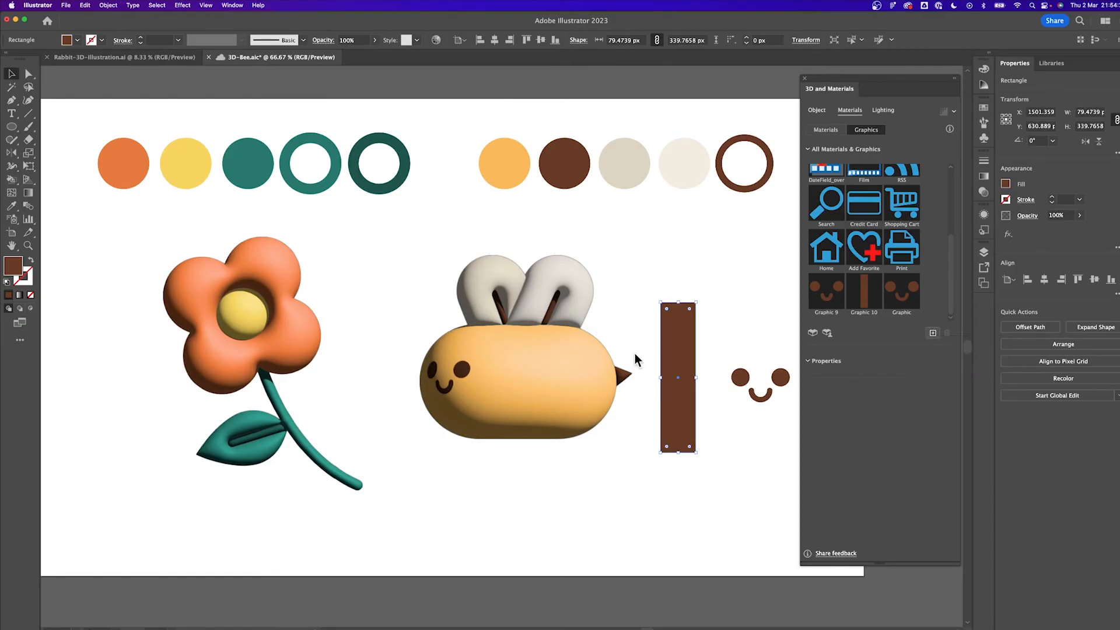
Step: Apply the brown stripe graphic across the middle of the bee's body and scale it to 122.48%
left_click(552, 351)
left_click(825, 295)
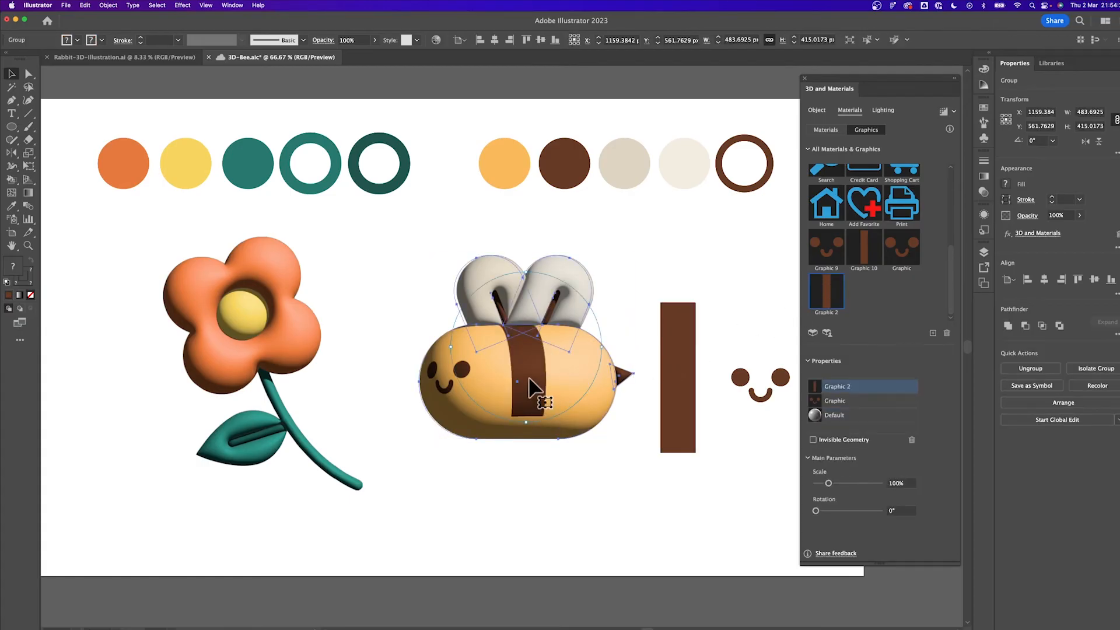
left_click_drag(529, 377, 528, 388)
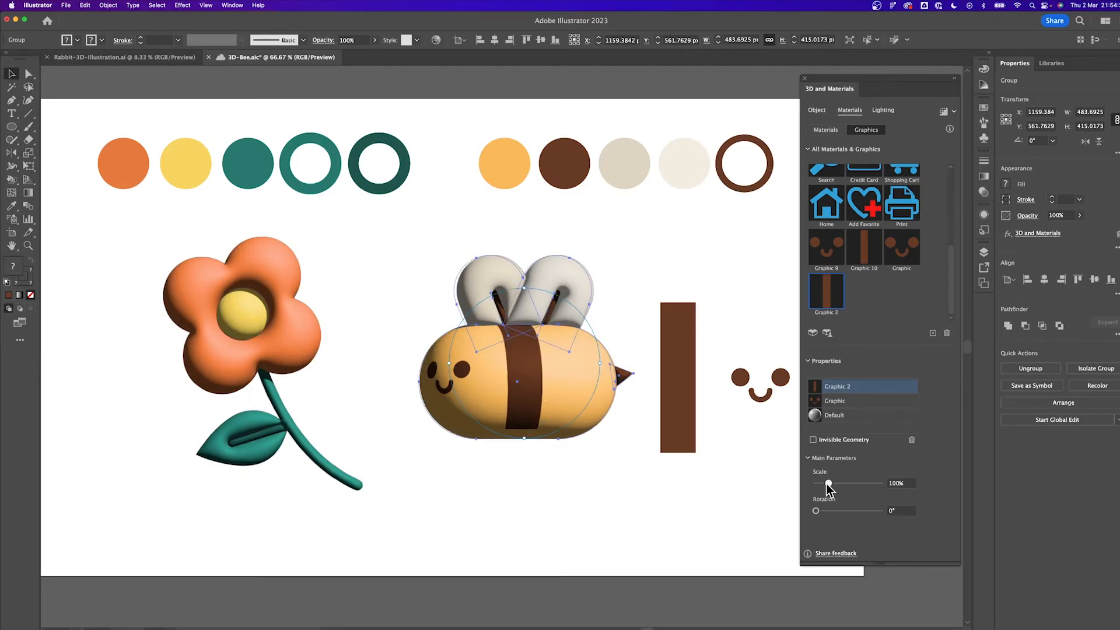
left_click_drag(828, 483, 836, 484)
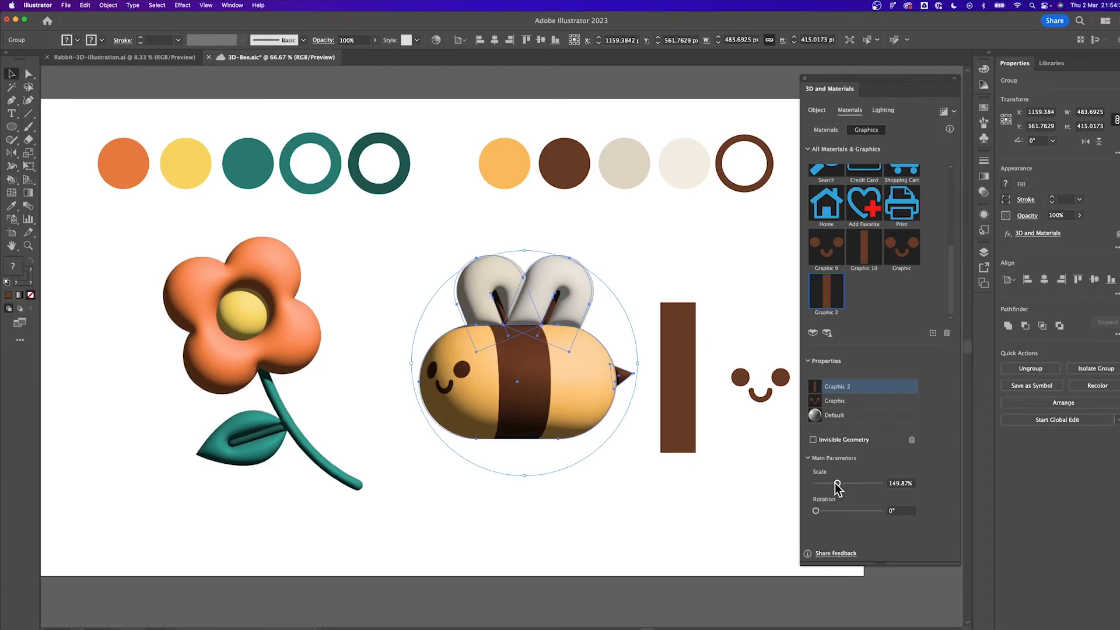
left_click_drag(834, 489, 832, 488)
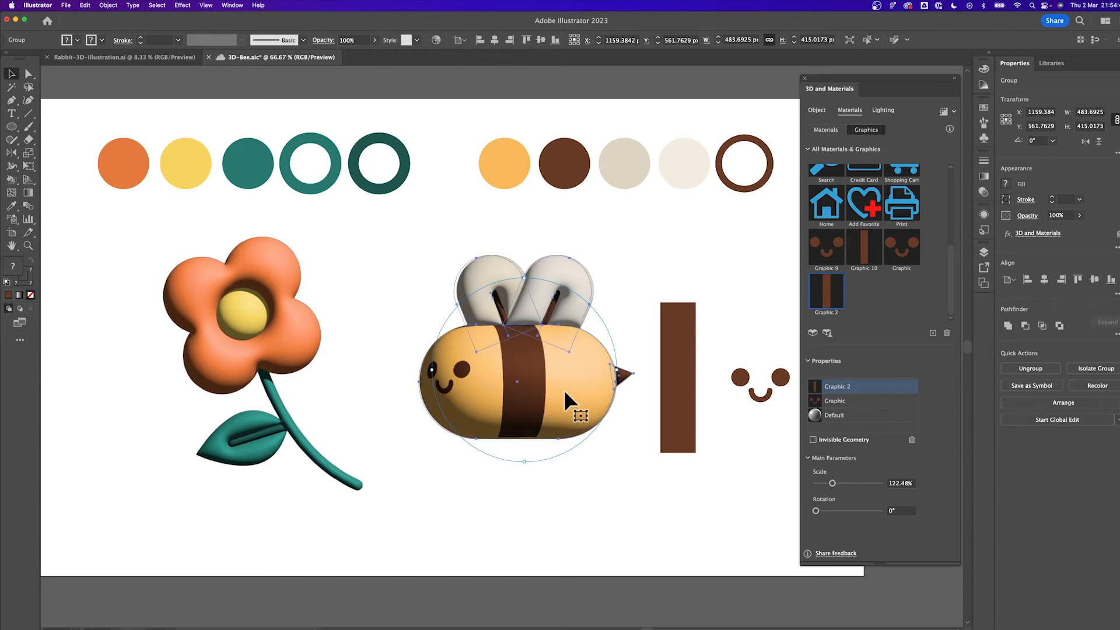
Step: Apply a second brown stripe graphic to the bee, scale it to 122.48% and place it near the stinger
left_click(629, 425)
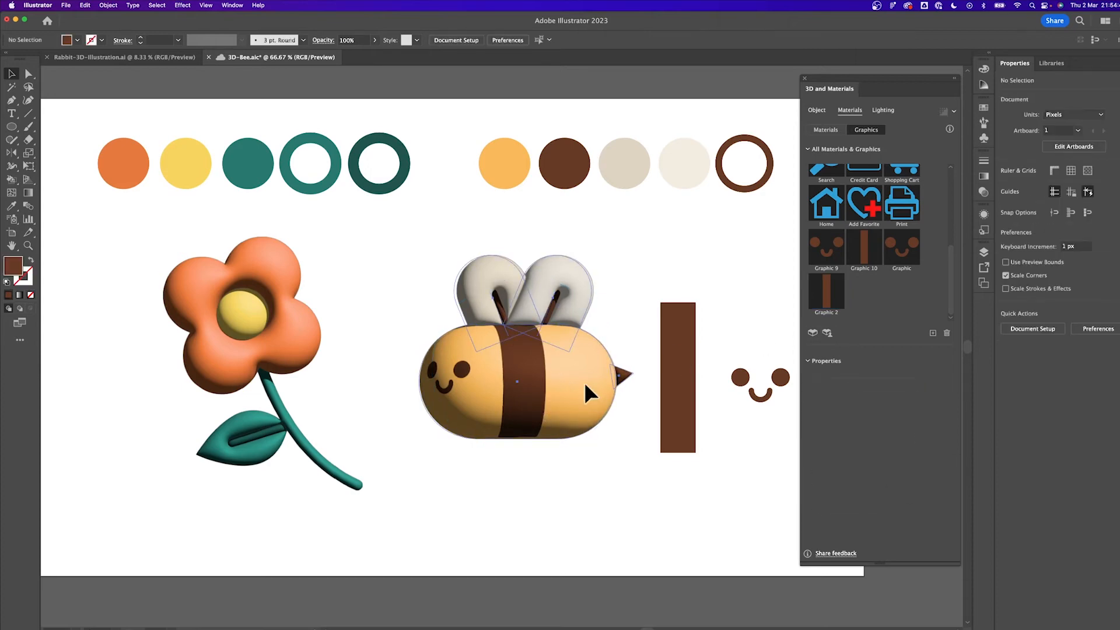
left_click(824, 294)
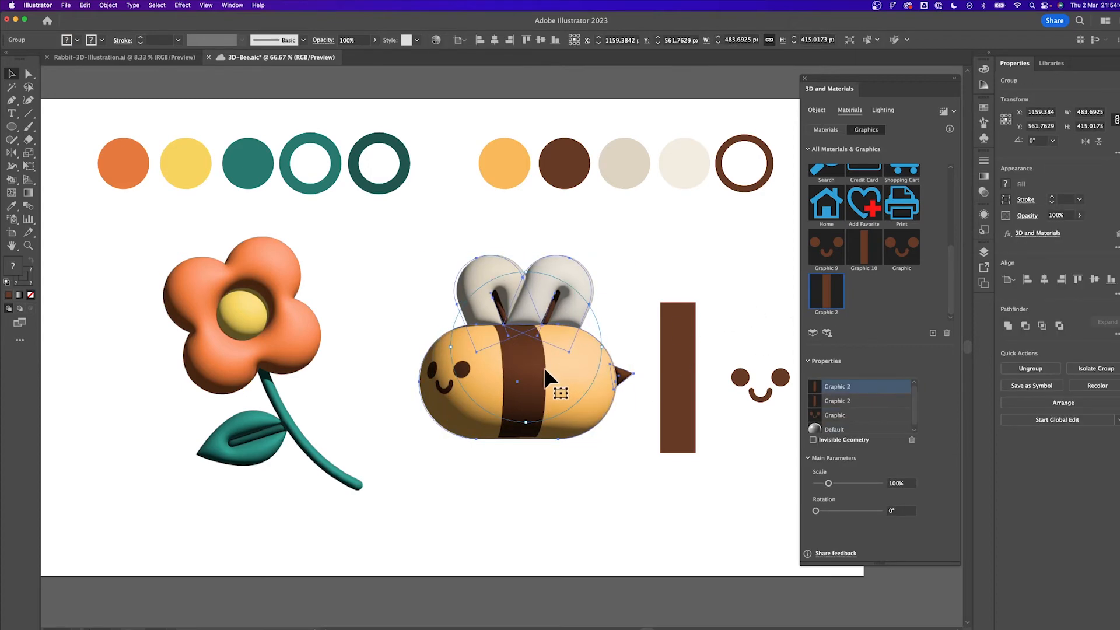
left_click_drag(547, 378, 554, 403)
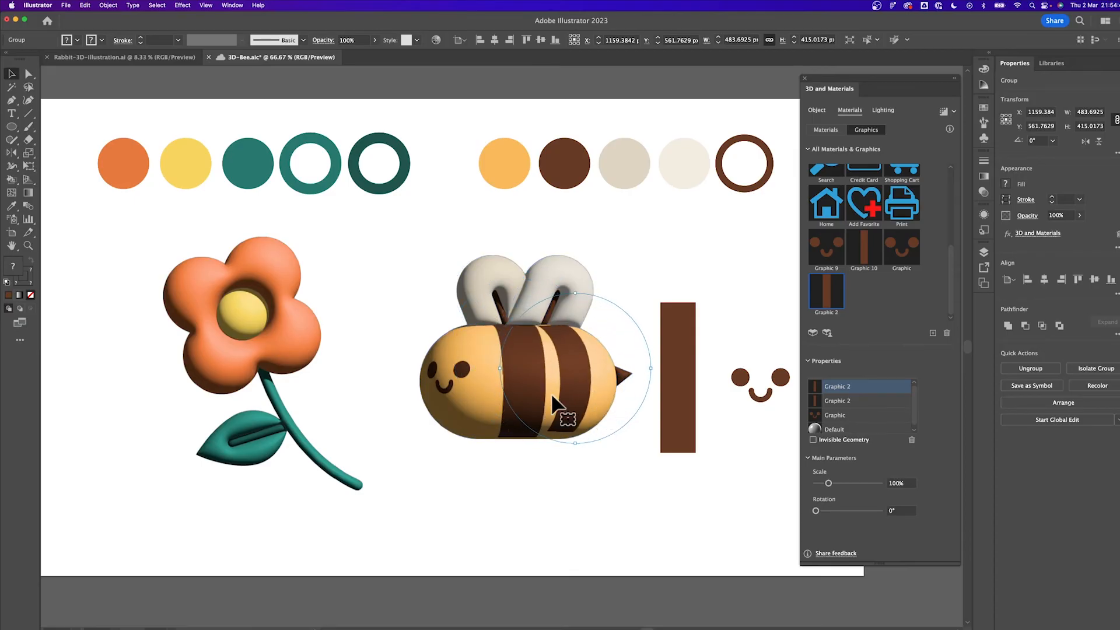
left_click(836, 401)
left_click(841, 389)
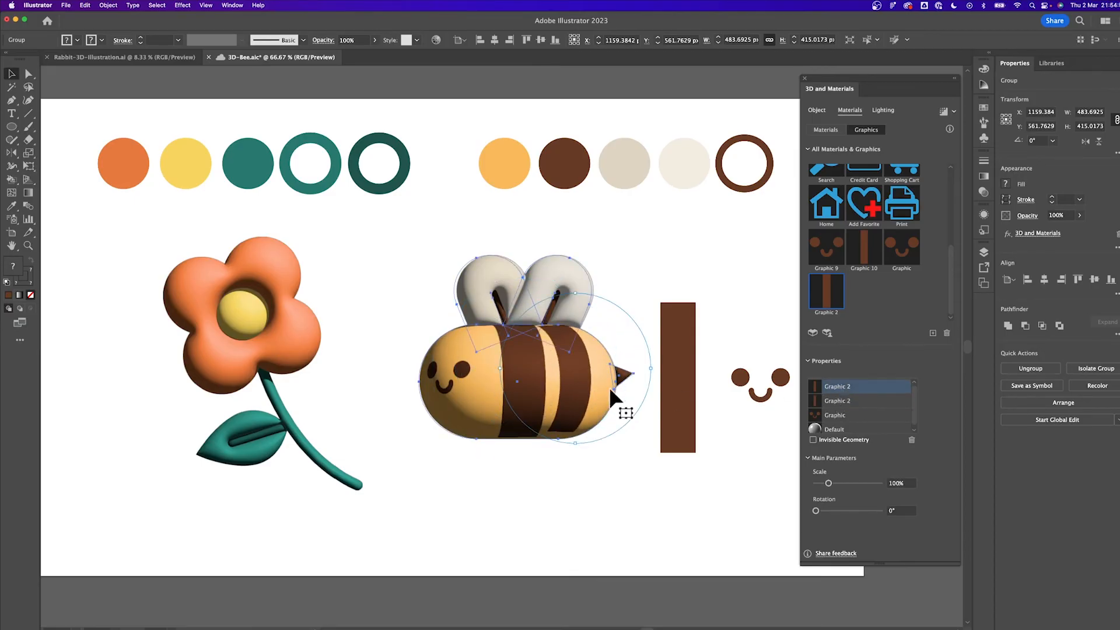
left_click(908, 484)
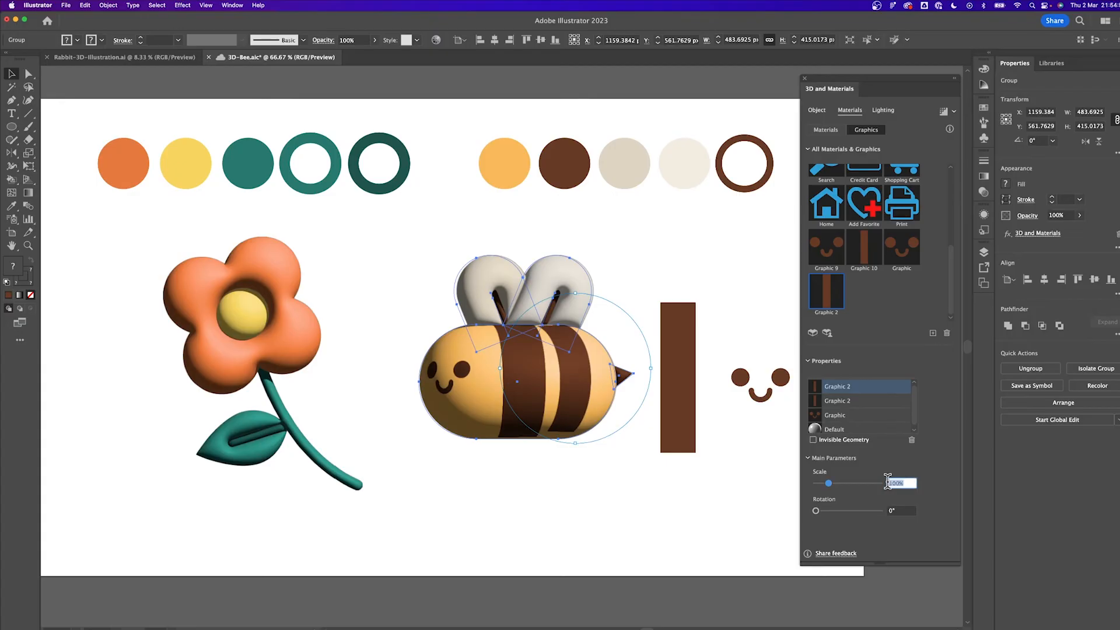
type("122.48")
key("Return")
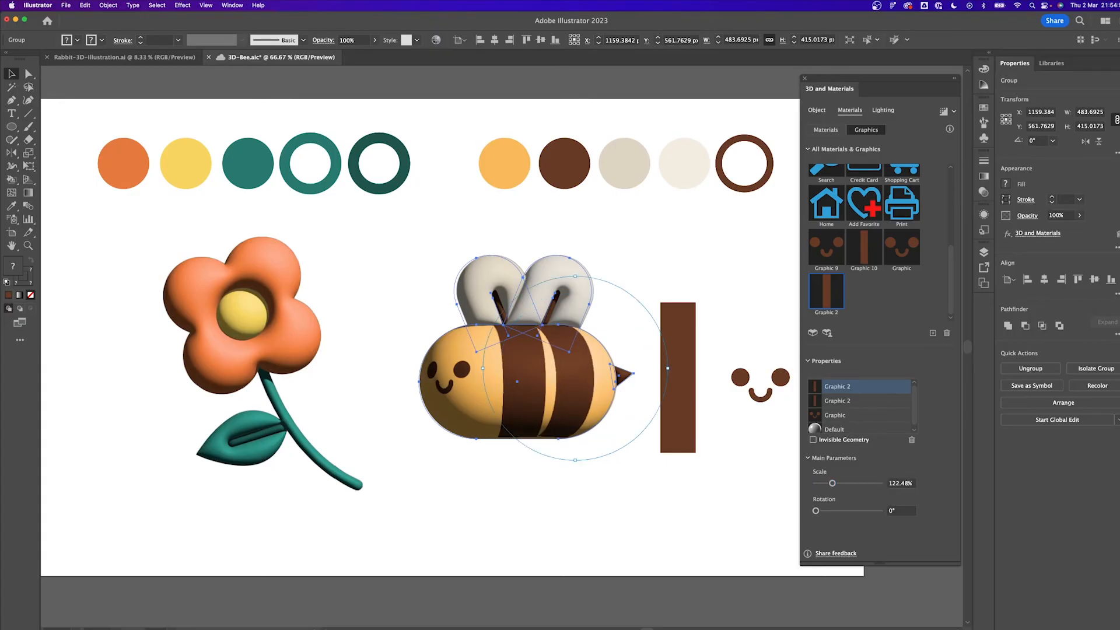
left_click_drag(572, 393, 586, 388)
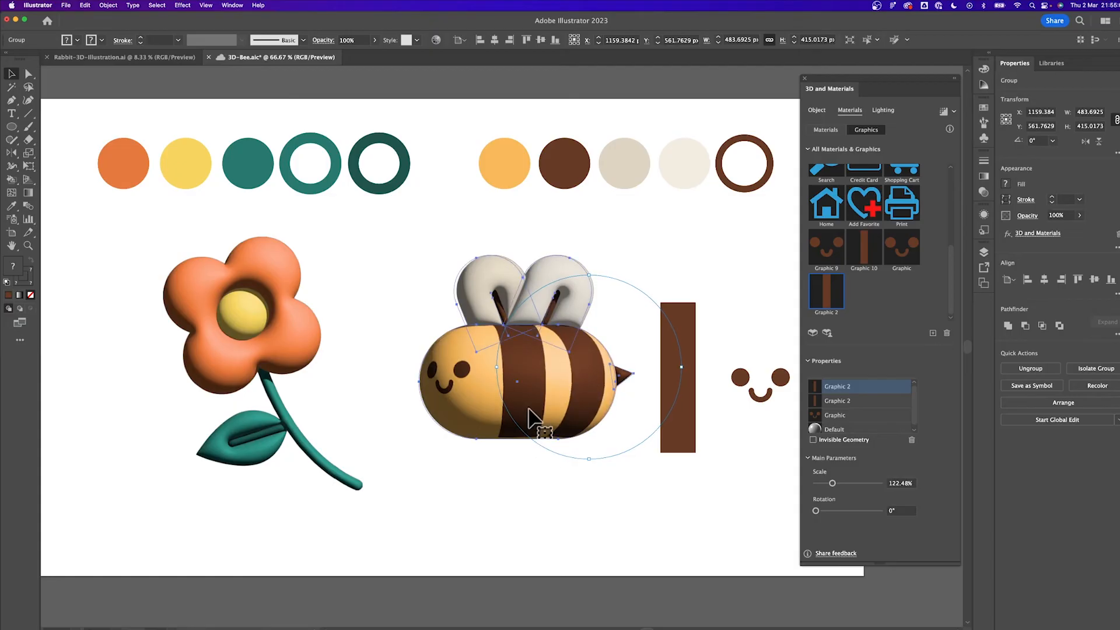
left_click(561, 459)
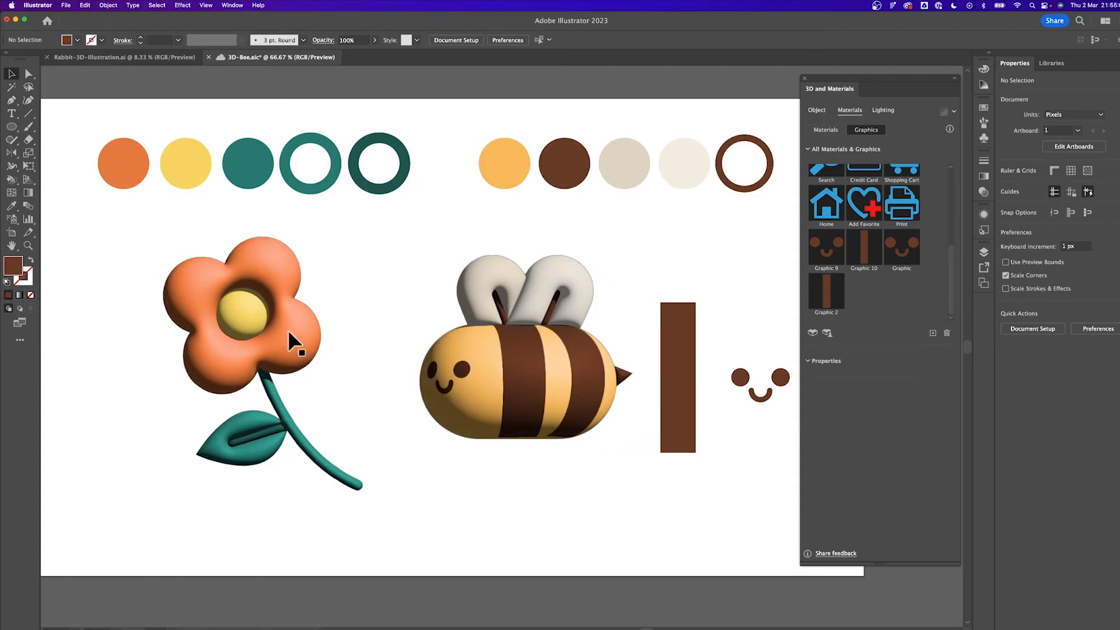
Step: Move the flower closer to the bee and rotate it slightly clockwise
left_click_drag(288, 328, 374, 321)
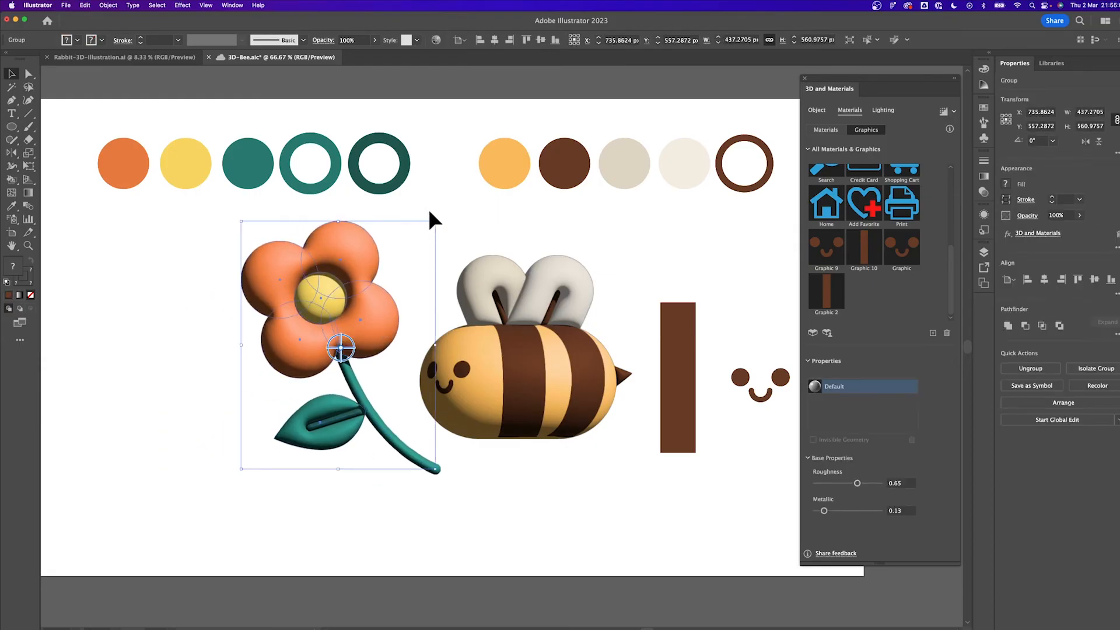
mouse_move(437, 219)
left_mouse_down()
mouse_move(463, 216)
mouse_move(453, 214)
left_mouse_up()
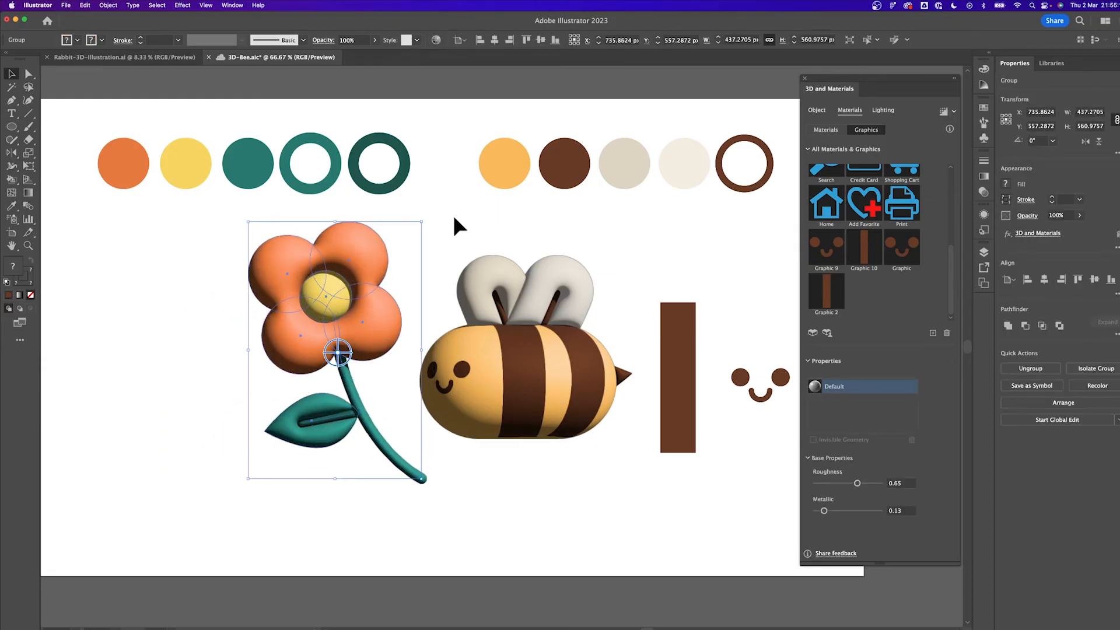
left_click(522, 226)
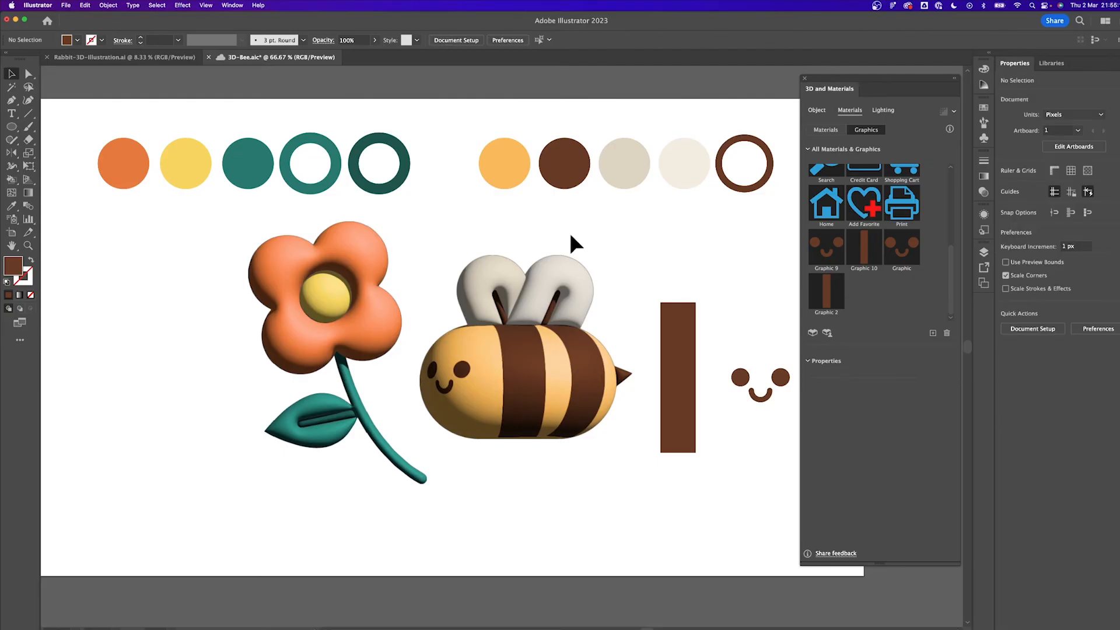
Step: Move the brown rectangle and the flat face artwork together off the artboard beside the bee
key("super+minus")
left_click_drag(556, 244, 457, 252)
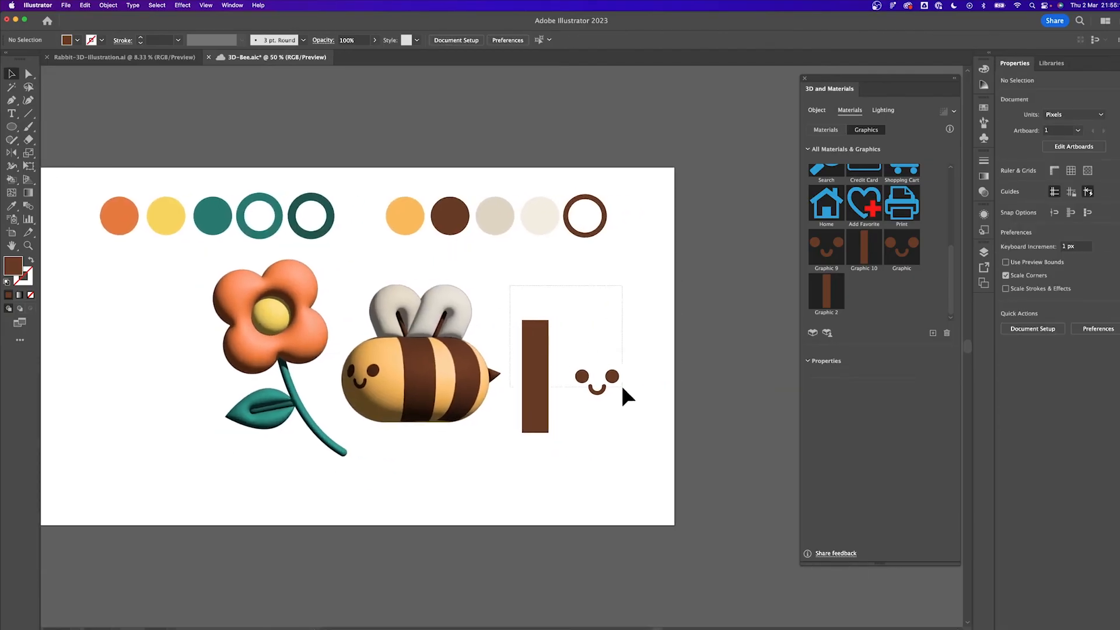
left_click_drag(622, 387, 622, 388)
left_click_drag(535, 363, 688, 336)
Step: Set the scale of both brown stripe graphics on the bee to 115%
left_click(412, 380)
left_click(835, 401)
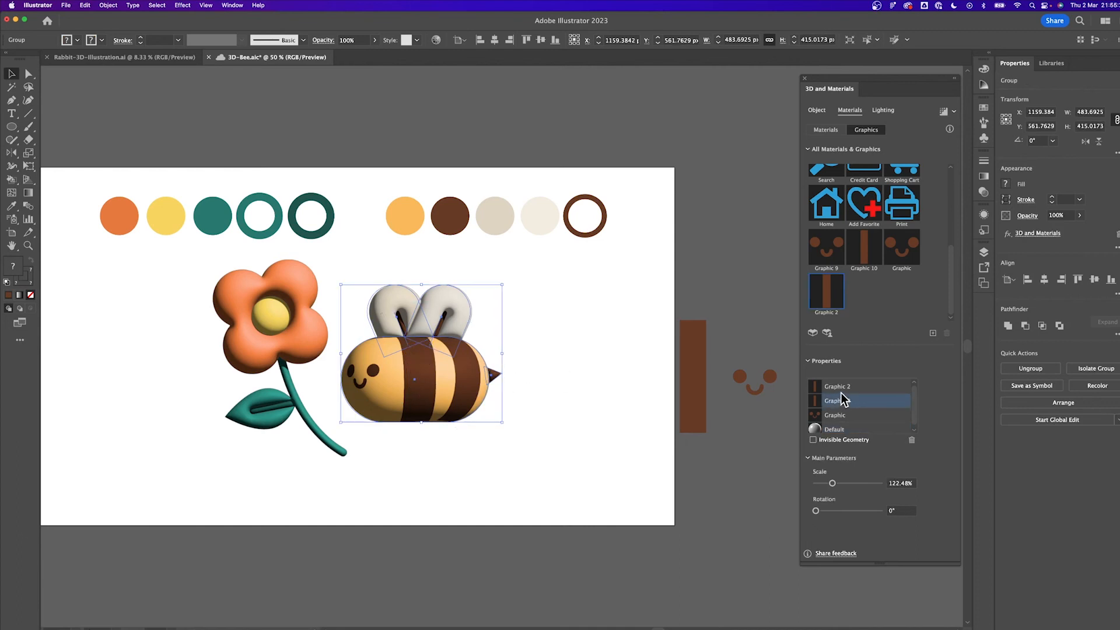
left_click(901, 483)
type("1")
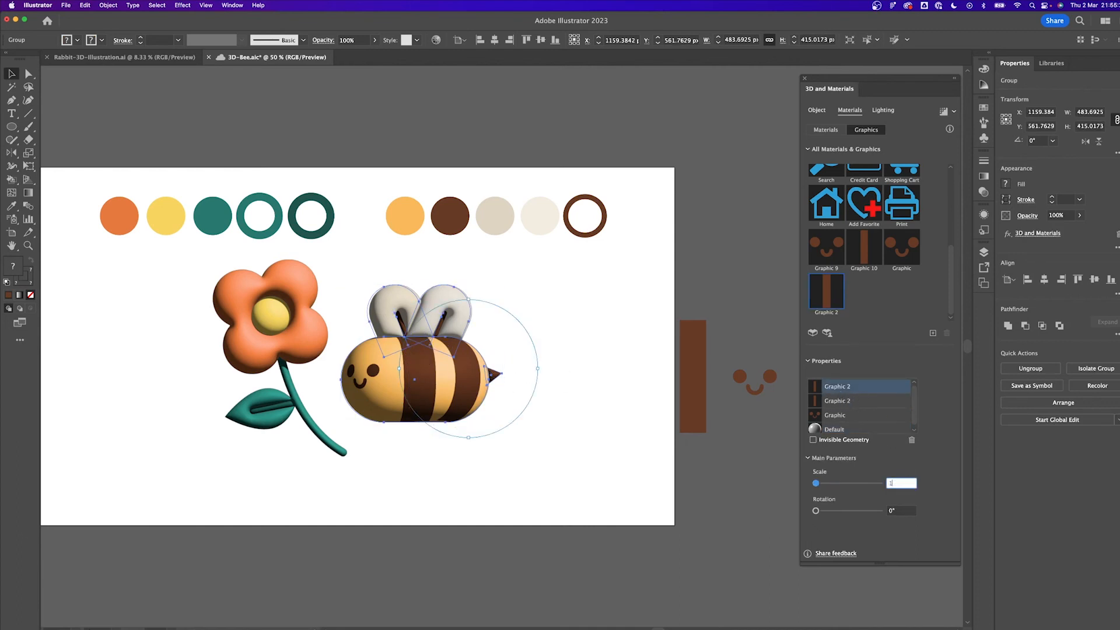
type("15")
key("Return")
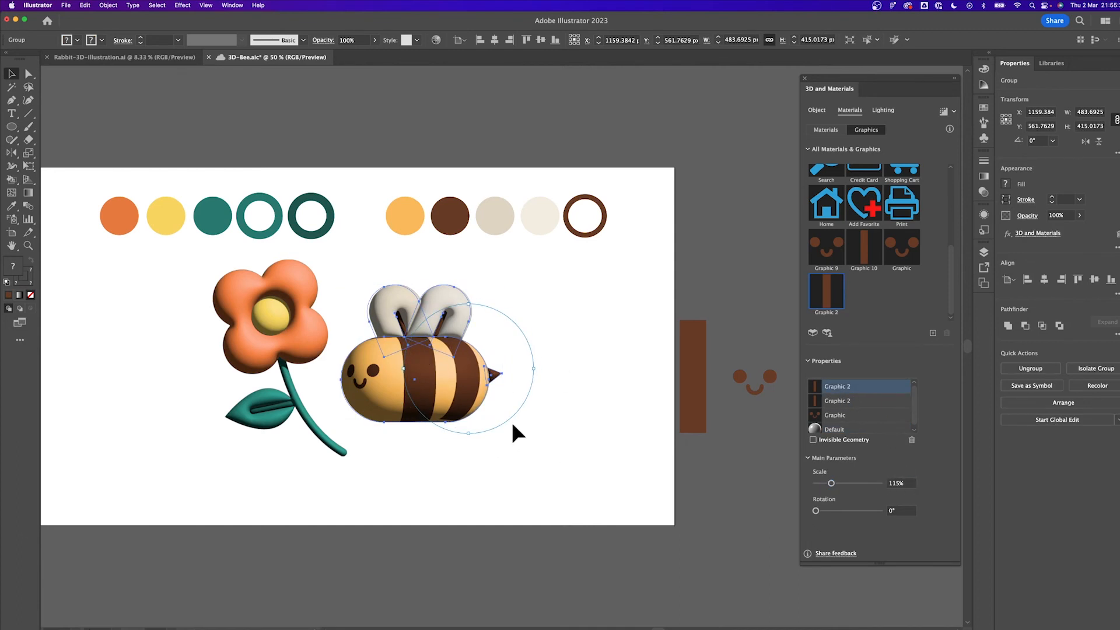
left_click(835, 400)
left_click(901, 484)
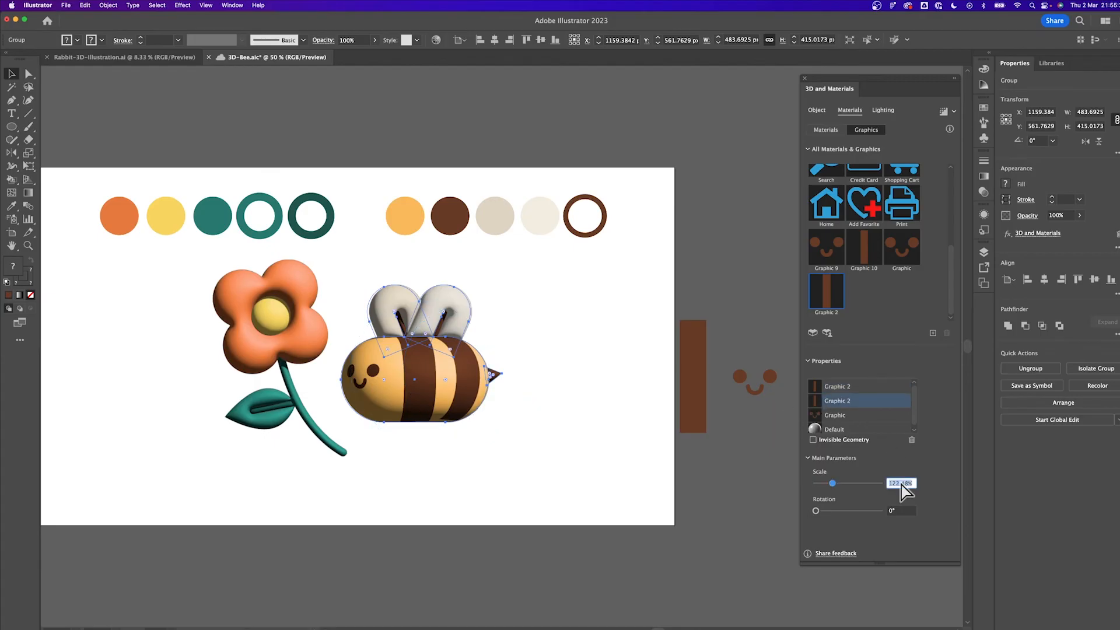
type("115")
key("Return")
left_click(508, 418)
Step: Give the bee's 3D light a warm off-white colour, FFFCF3
left_click_drag(526, 376, 612, 367)
key("super+equal")
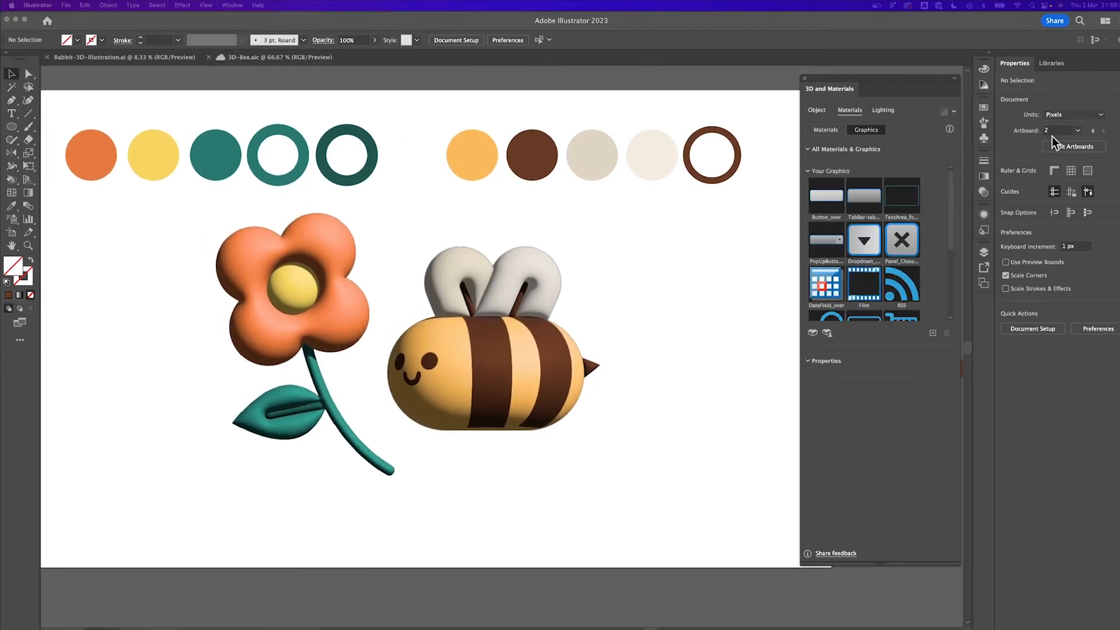
left_click(453, 292)
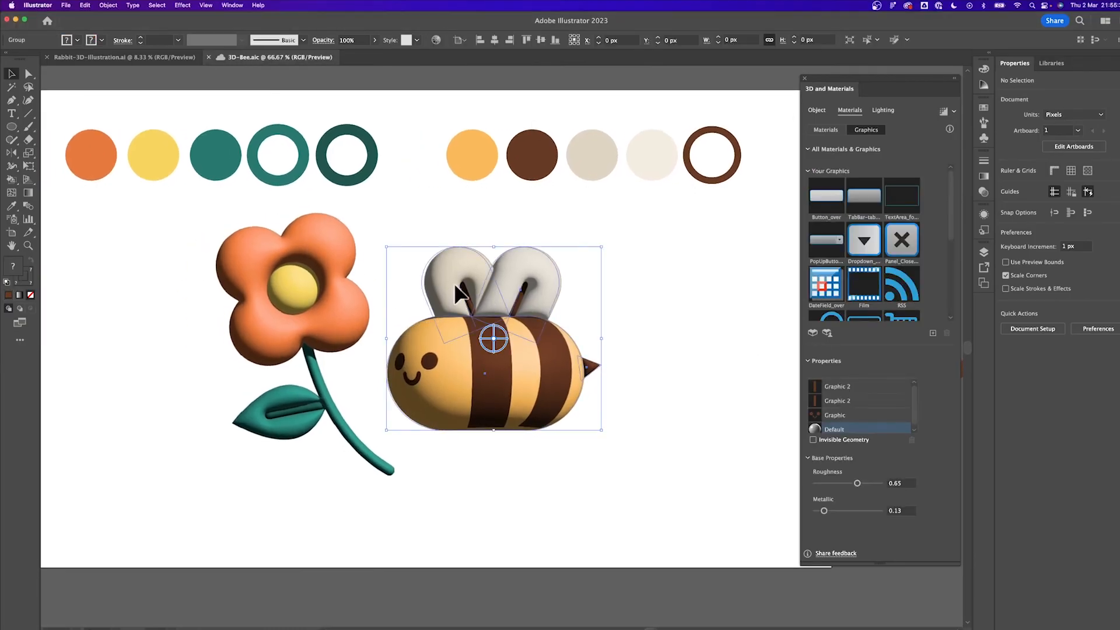
left_click(875, 114)
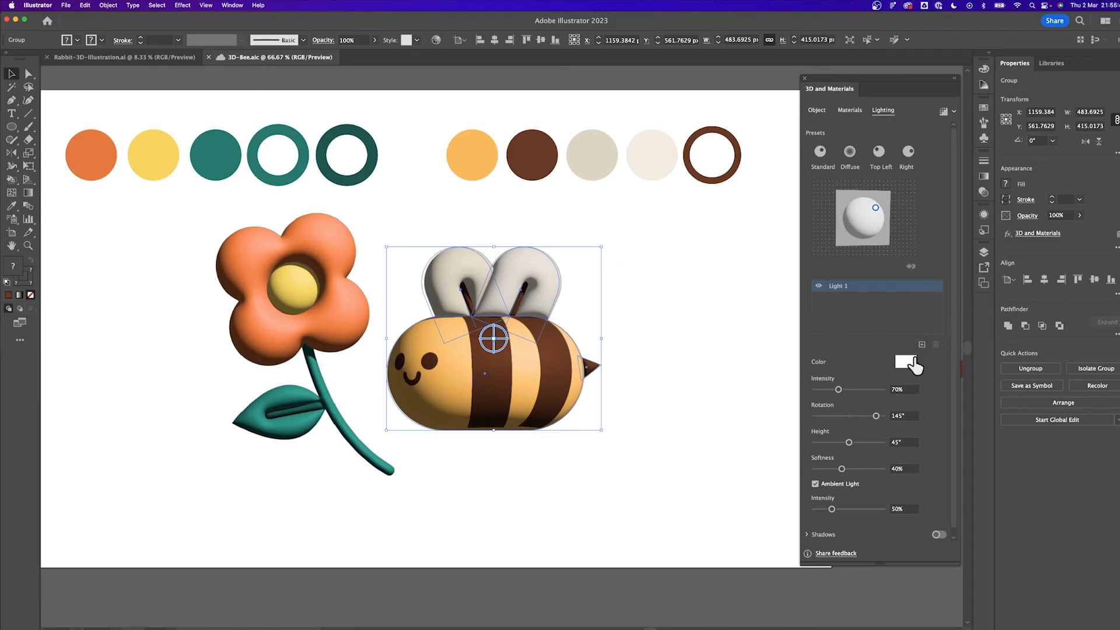
left_click(908, 363)
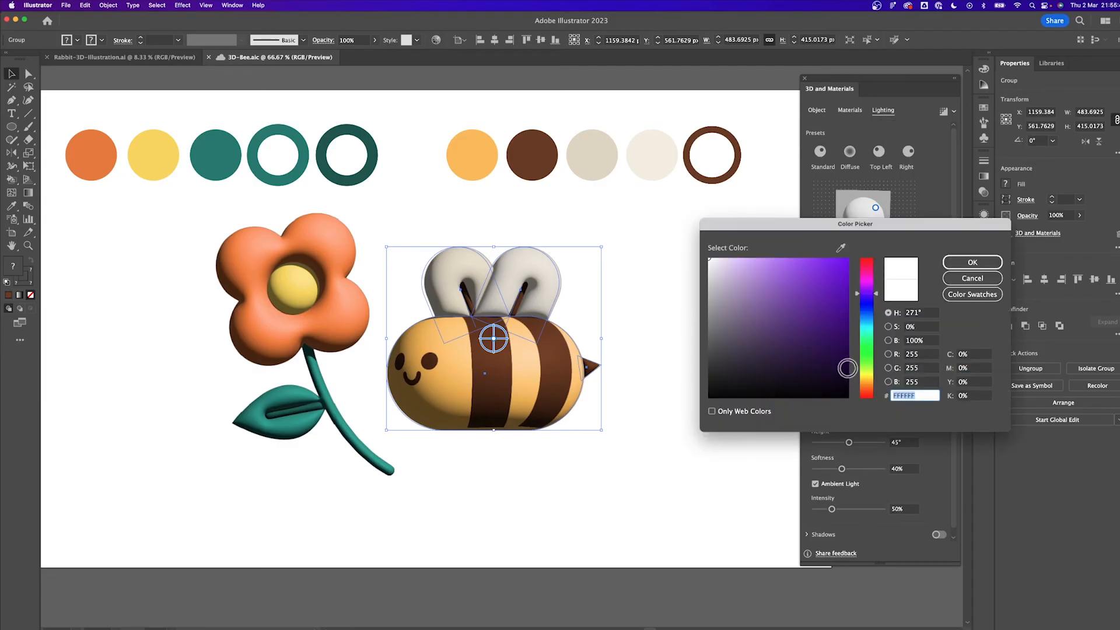
left_click(867, 381)
left_click_drag(723, 268, 714, 257)
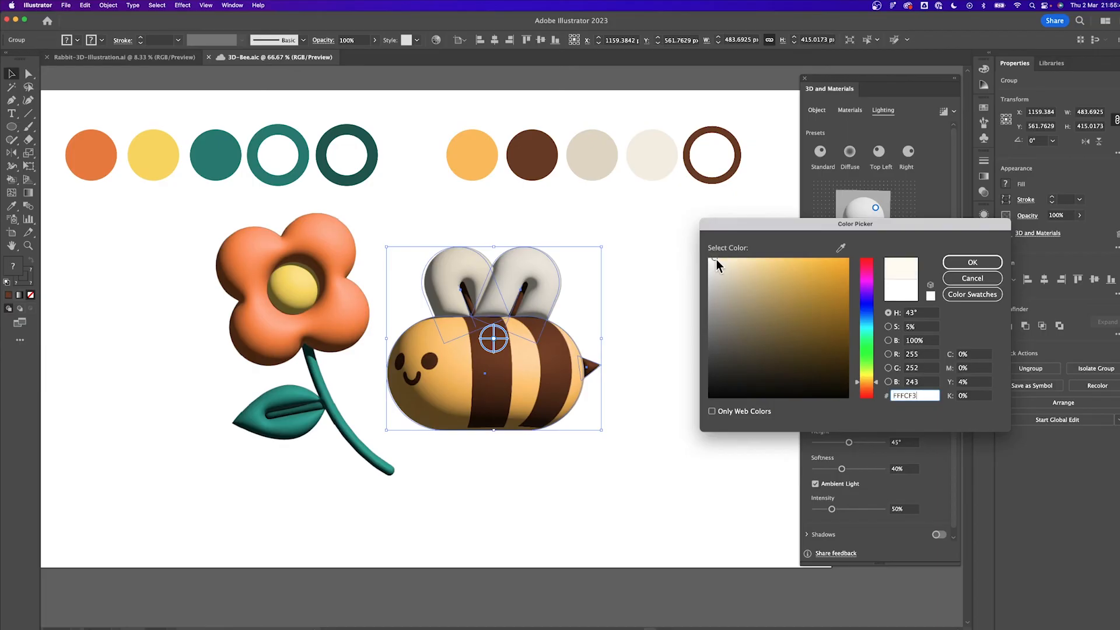
left_click(961, 264)
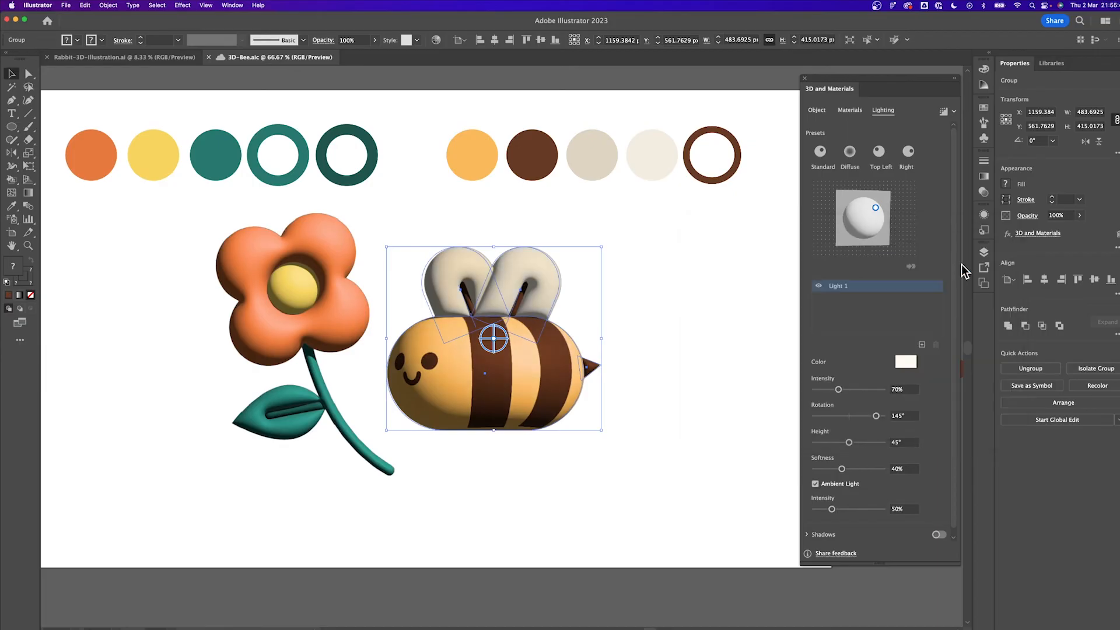
Step: Set the bee's light intensity to 78% and its light rotation to about -88°
left_click(896, 389)
type("78")
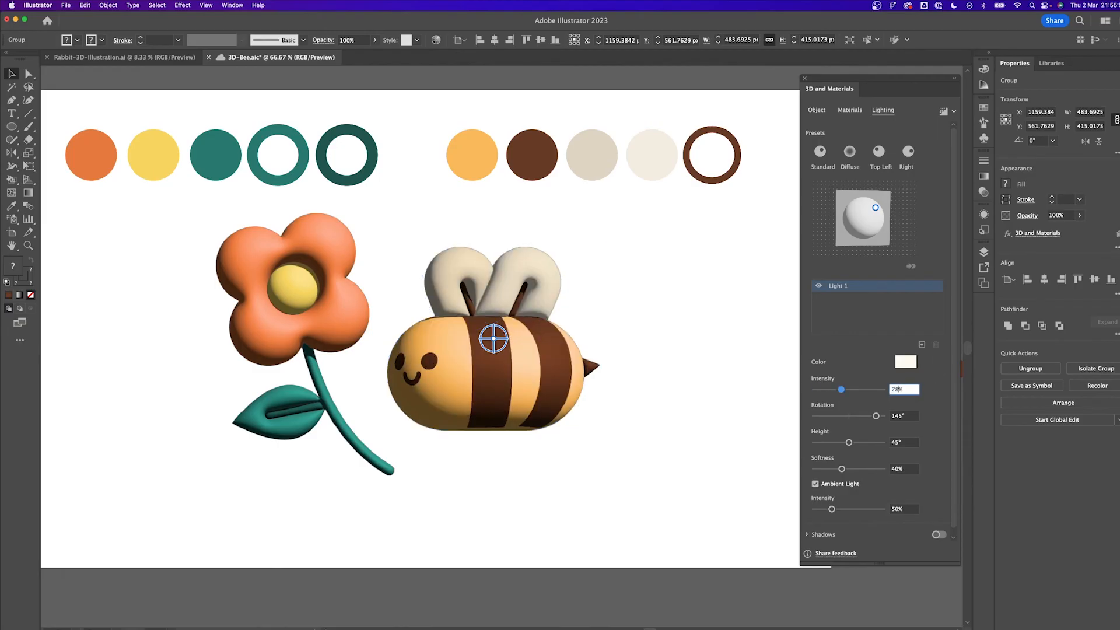
key("Tab")
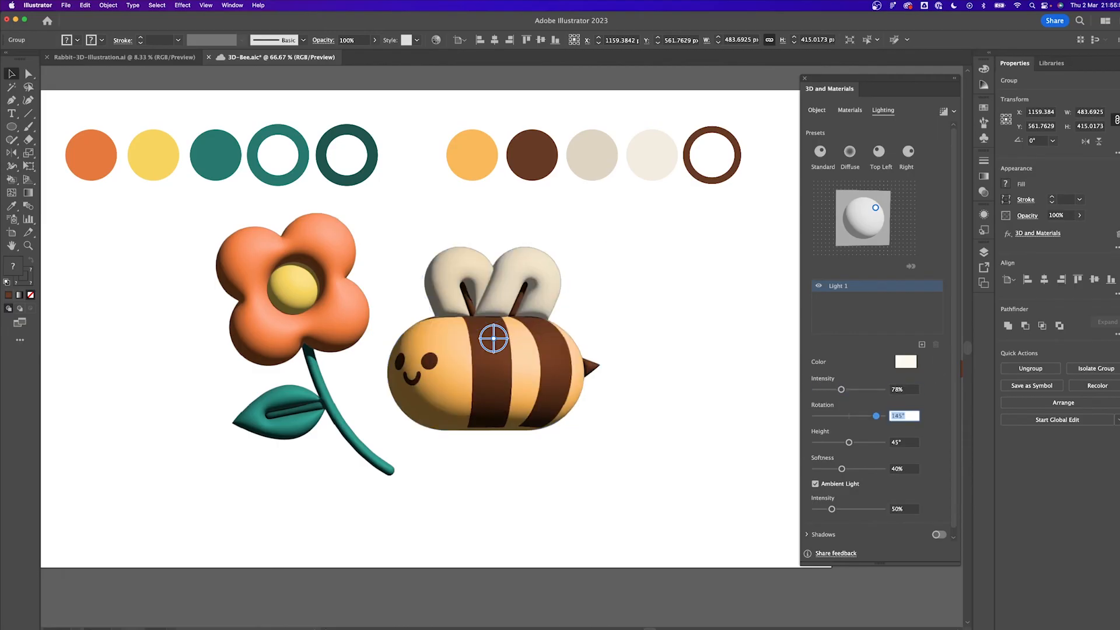
left_click_drag(876, 416, 830, 417)
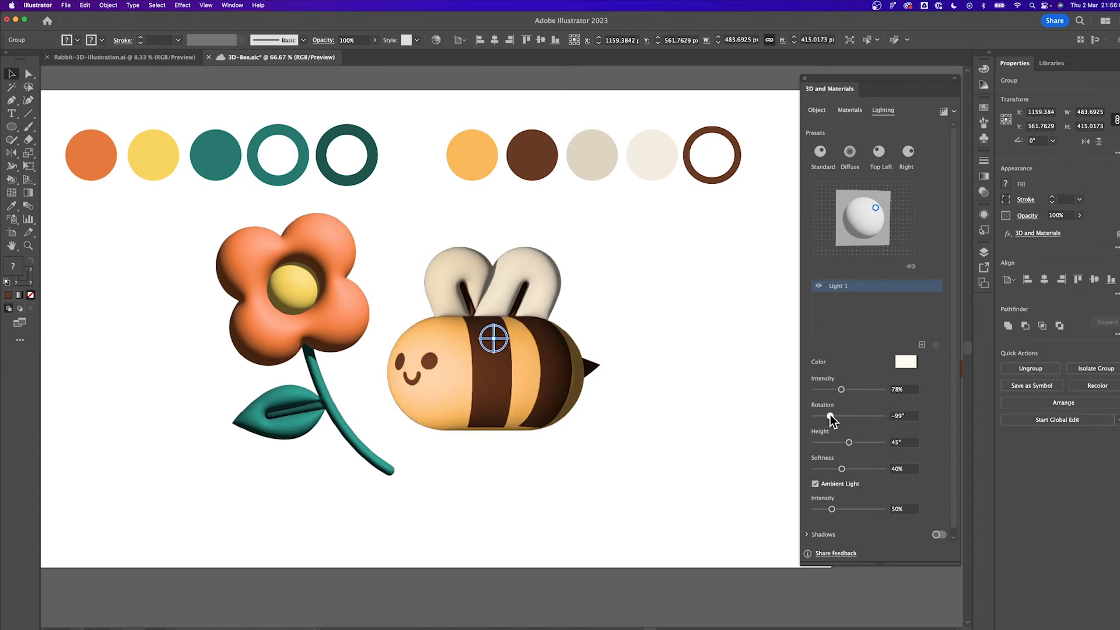
left_click_drag(831, 415, 831, 415)
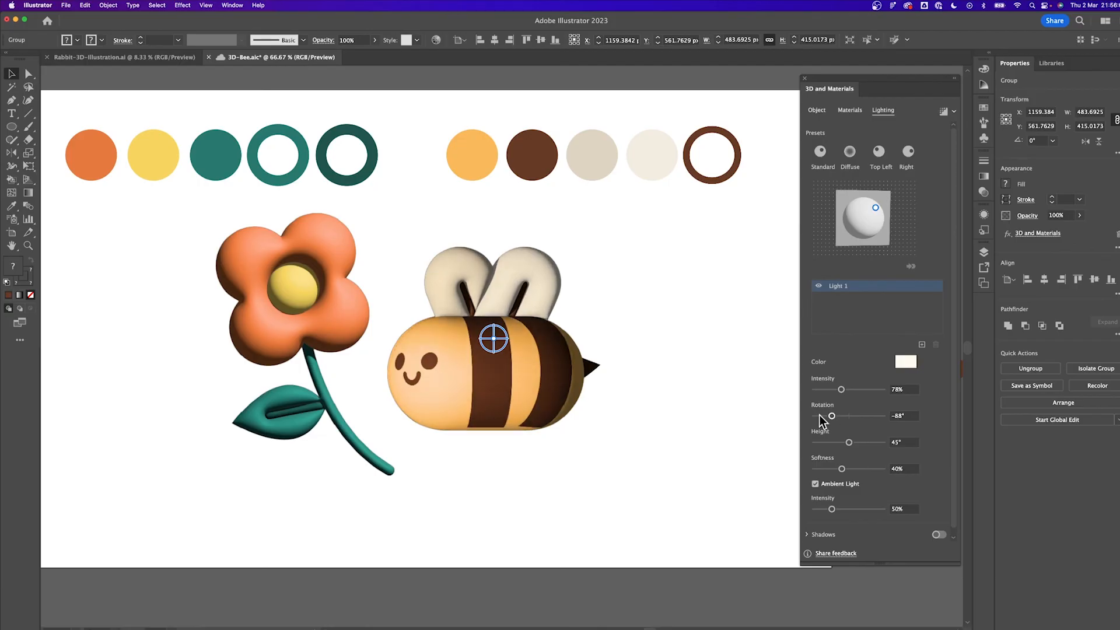
Step: Turn the bee slightly in 3D and refit its face graphic at 117.62% scale, nearer the front of the head
left_click_drag(494, 339, 494, 345)
left_click(849, 109)
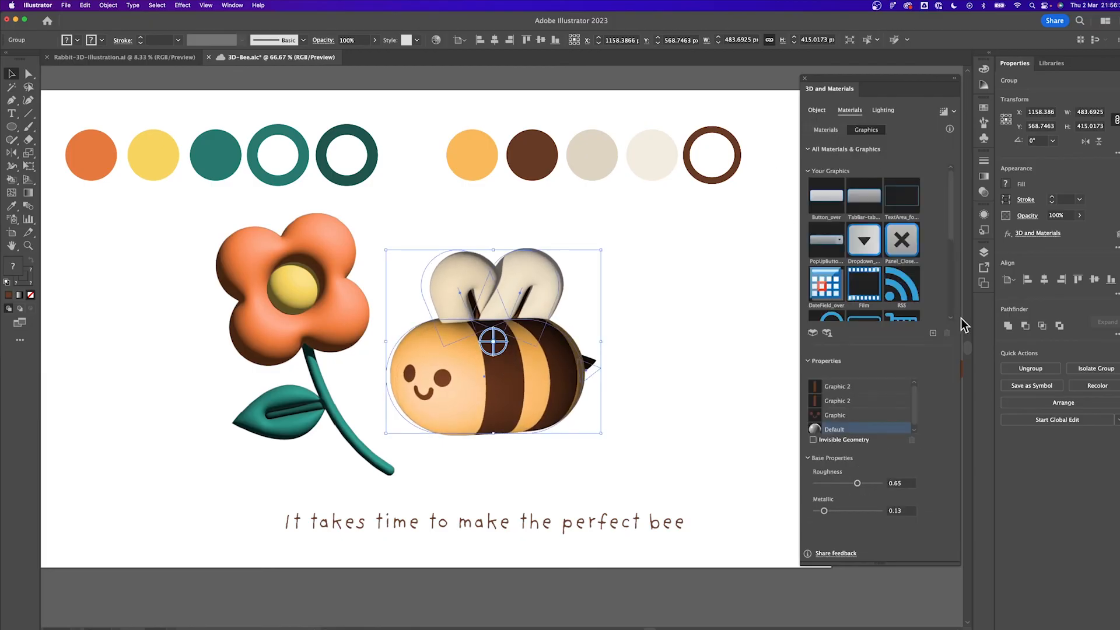
left_click(828, 413)
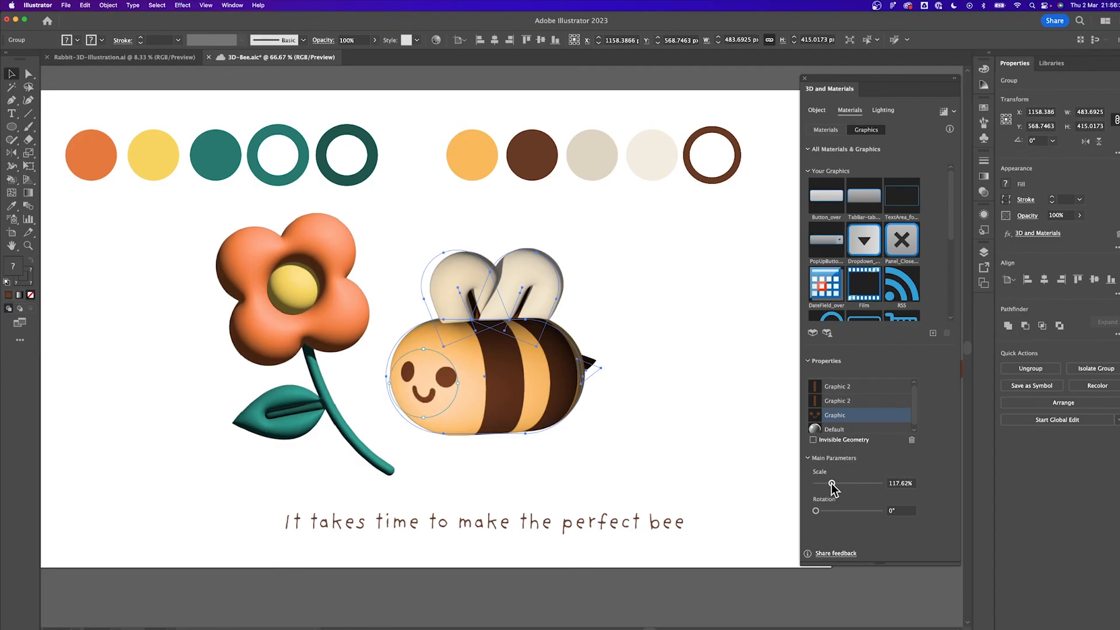
left_click_drag(458, 395, 441, 385)
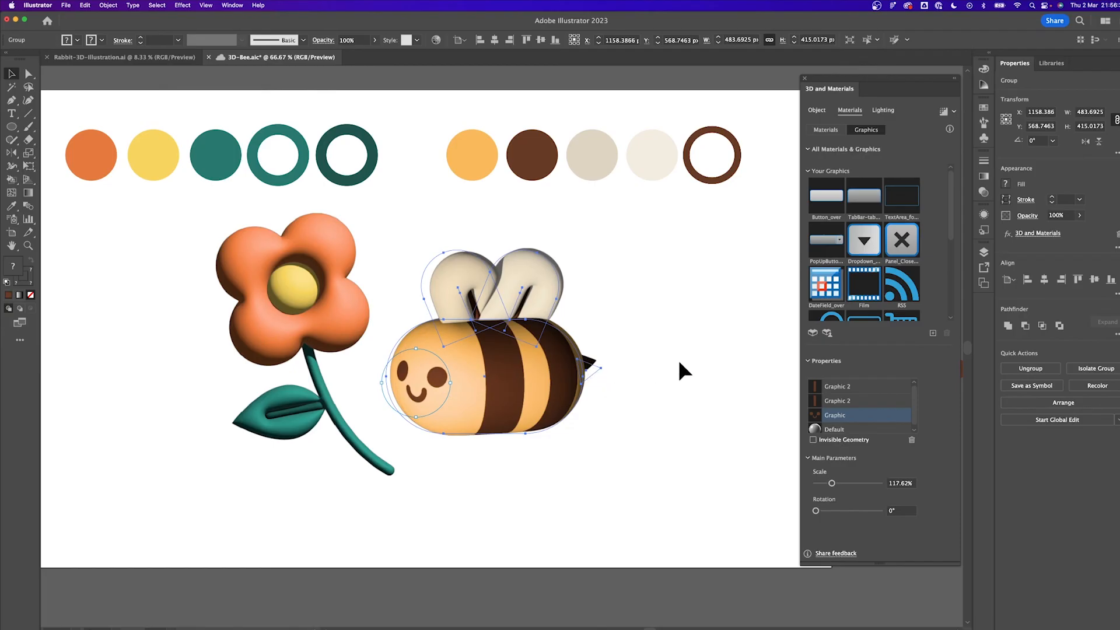
Step: Set the softness of the bee's light to 90%
left_click(530, 362)
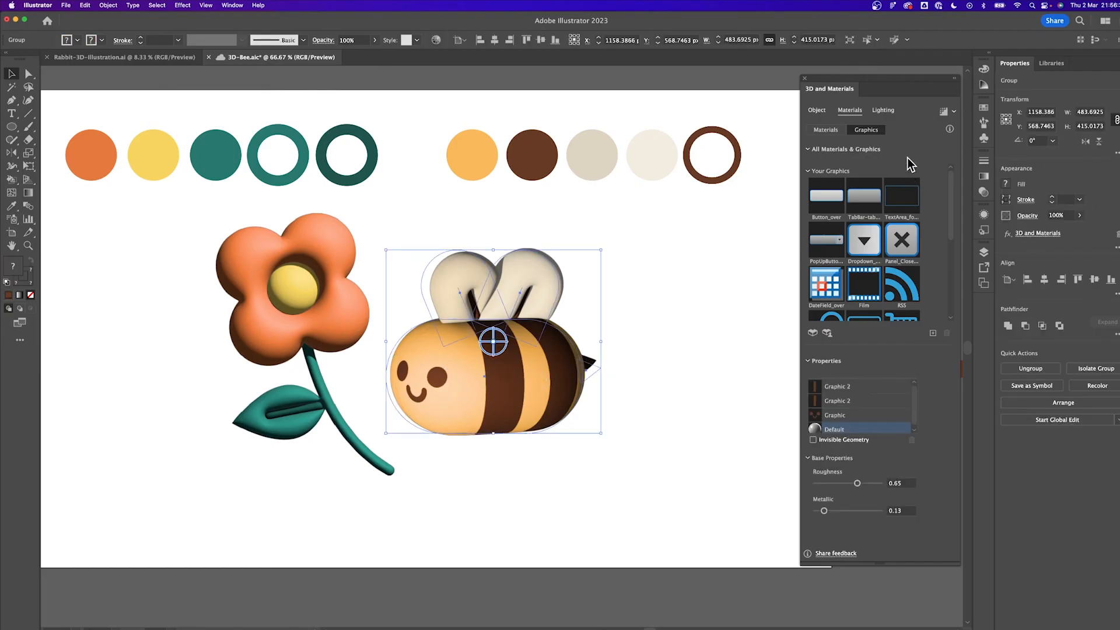
left_click(882, 110)
scroll(954, 437, "down", 1)
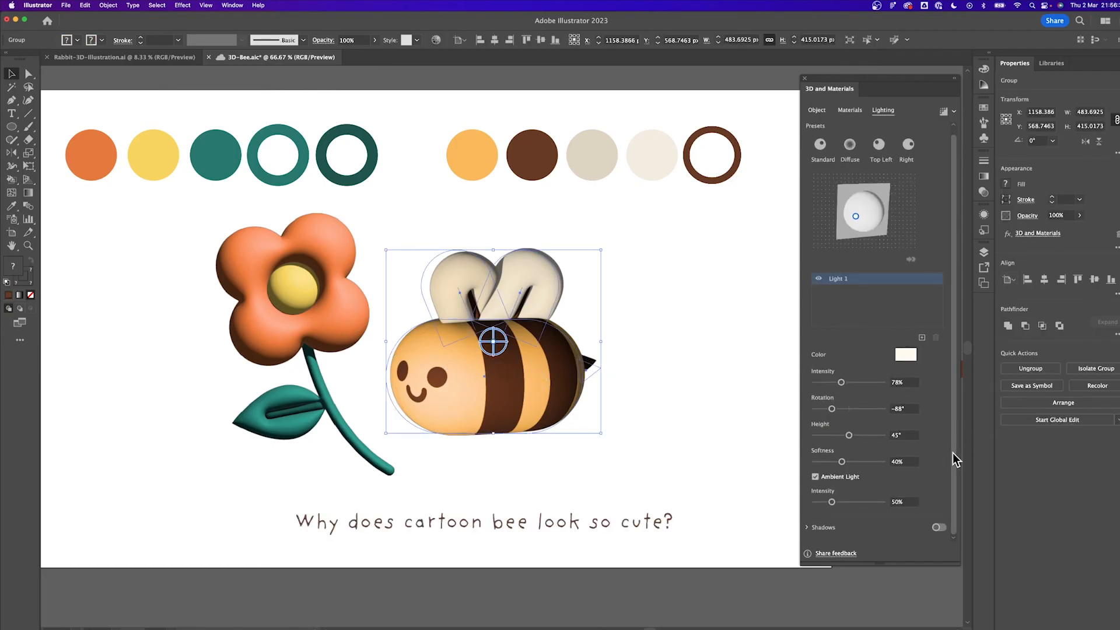
left_click(908, 461)
type("90")
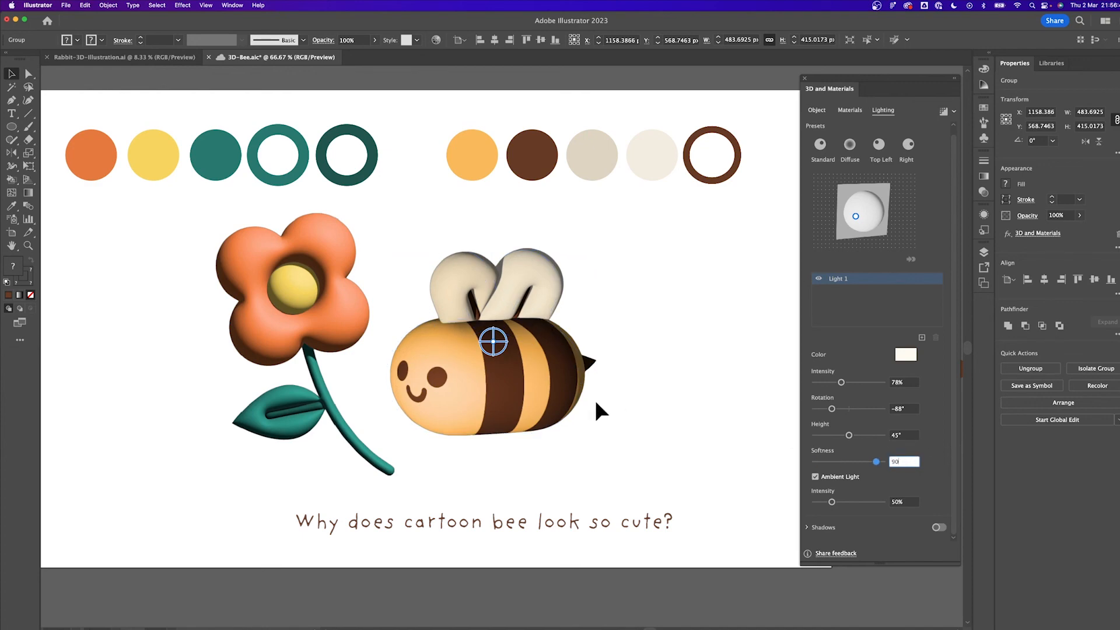
left_click(612, 402)
Step: Enlarge the flower slightly to about 398 px wide and 593 px high with Free Transform
left_click(300, 271)
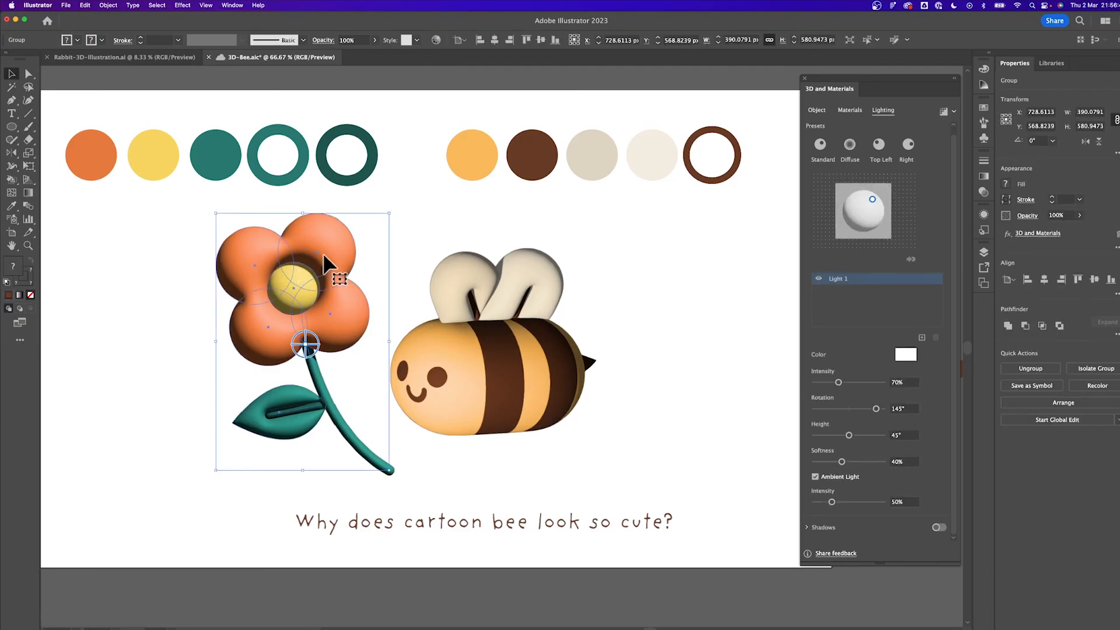
key("e")
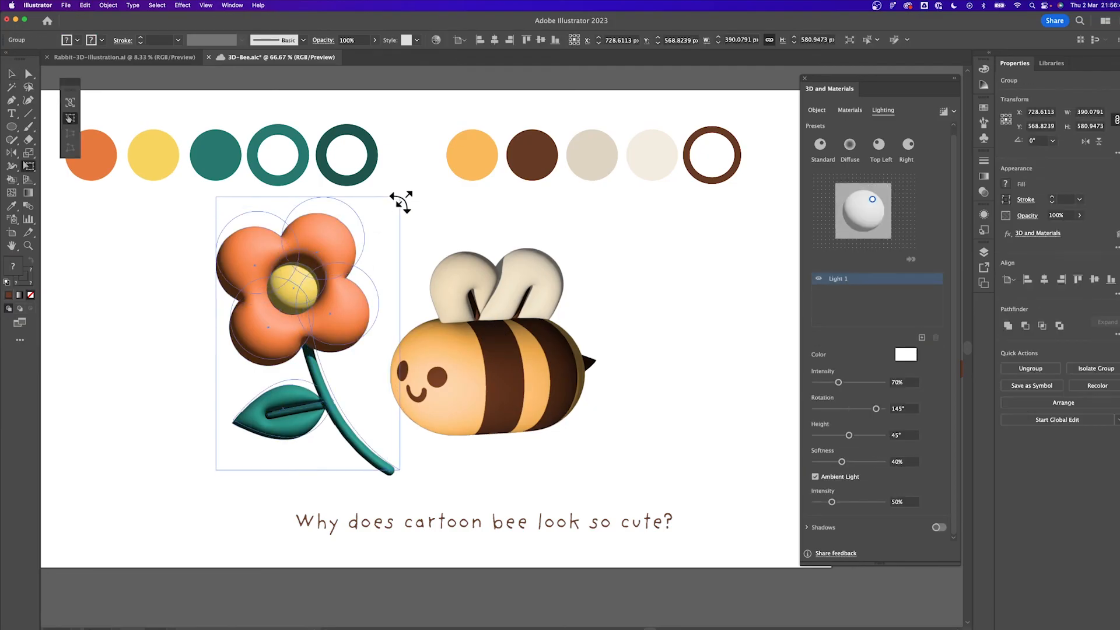
key("v")
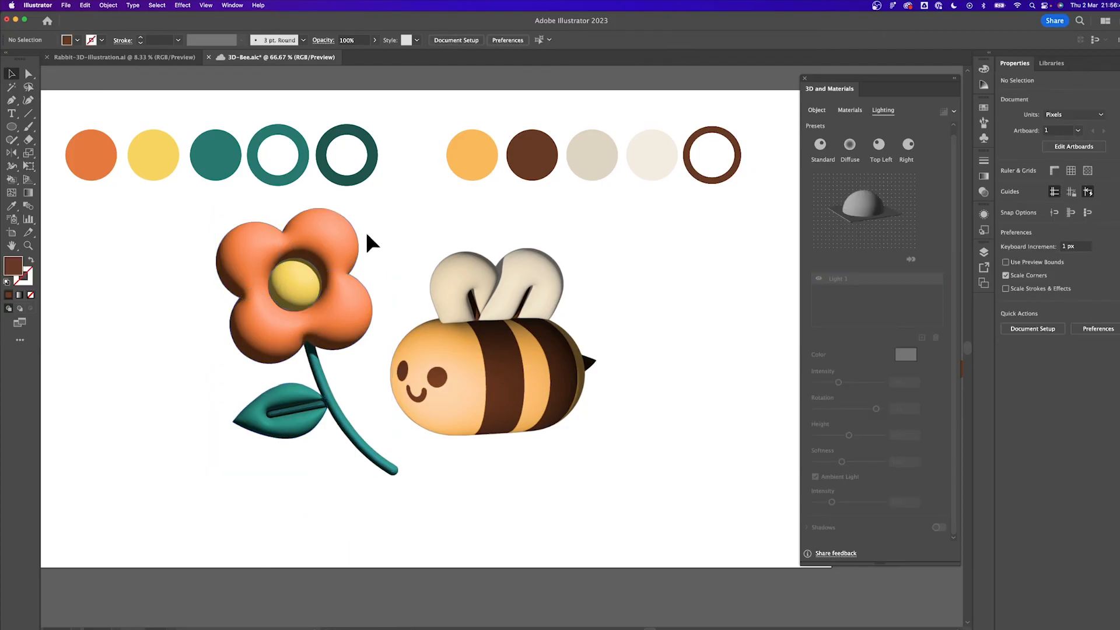
Step: Set the flower's inflate depth to 3 px
left_click(816, 111)
left_click(898, 188)
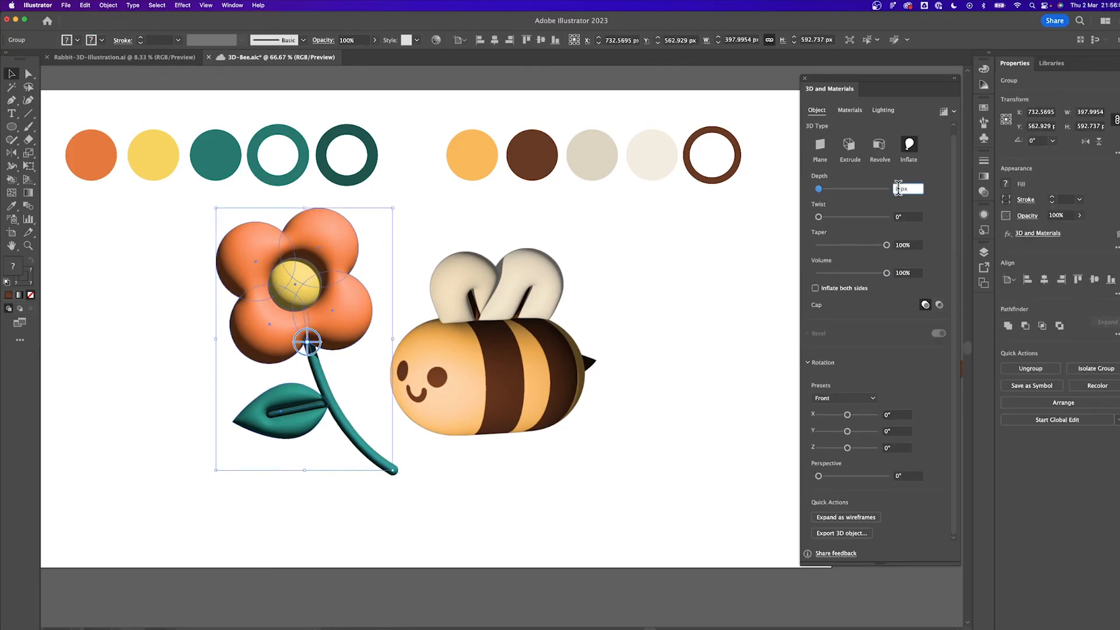
type("3")
key("Return")
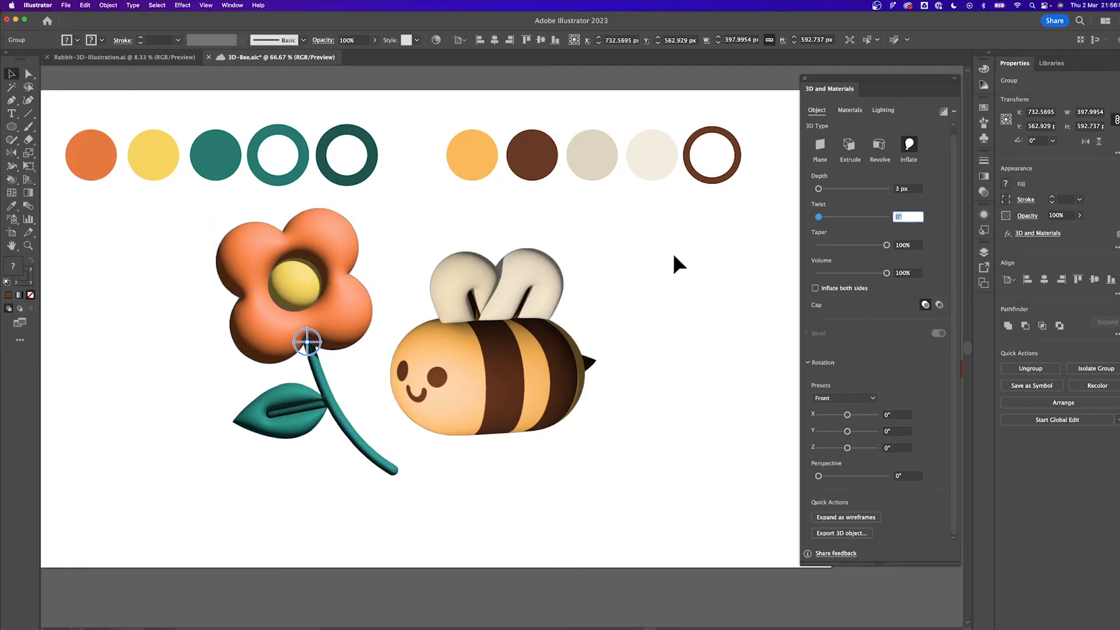
Step: Give the flower's light the warm off-white colour FCFAF0, with rotation about -98° and softness about 86%
left_click(883, 110)
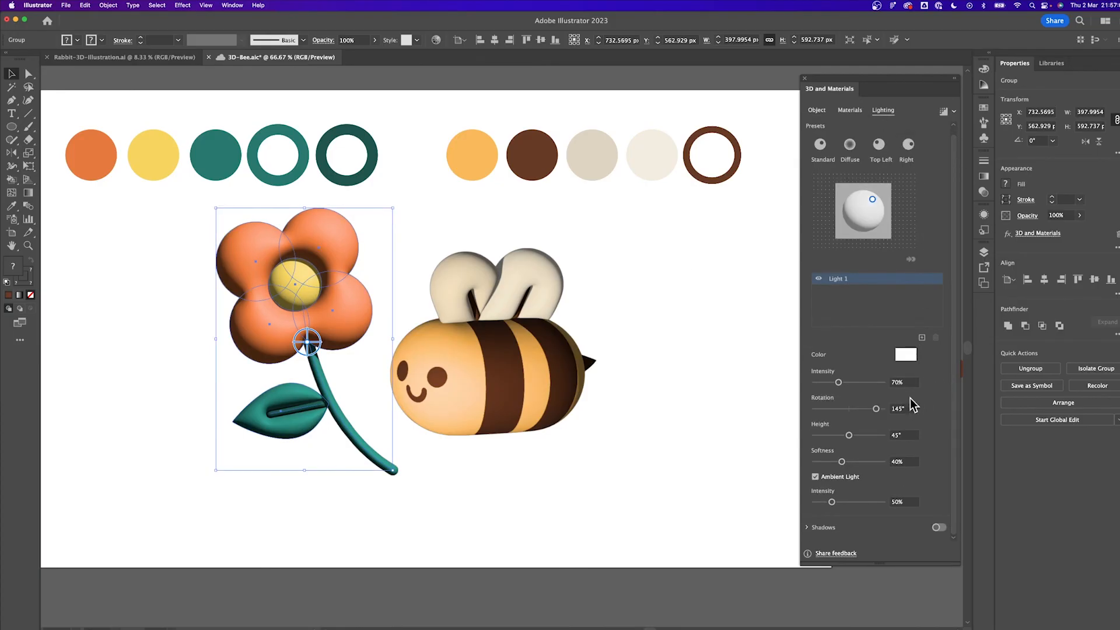
left_click(905, 353)
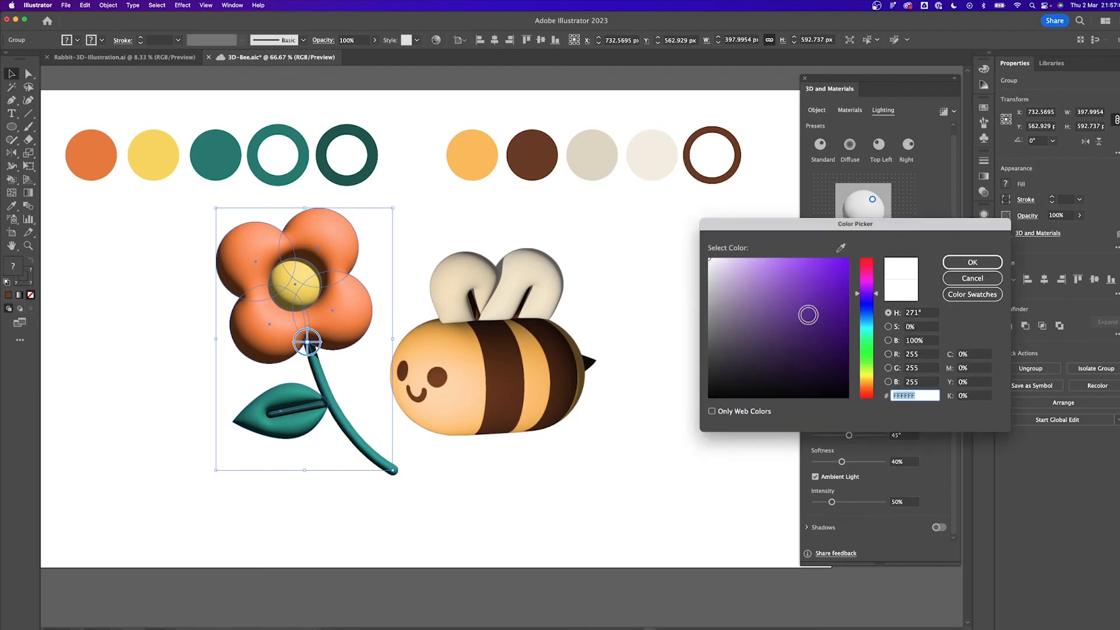
left_click_drag(873, 397, 873, 380)
left_click(716, 256)
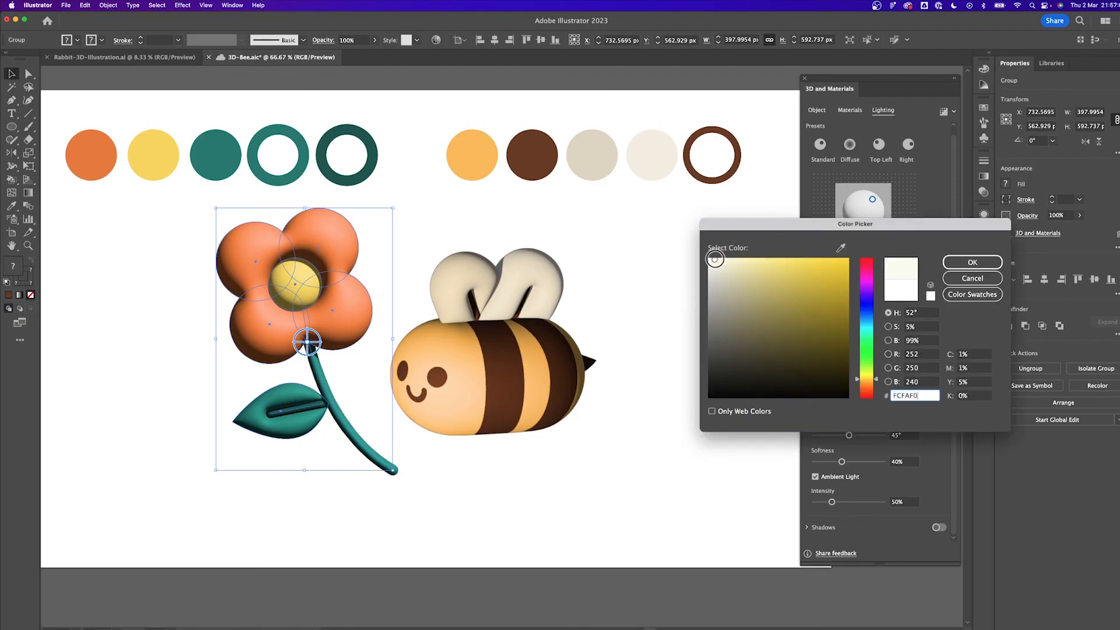
left_click(971, 263)
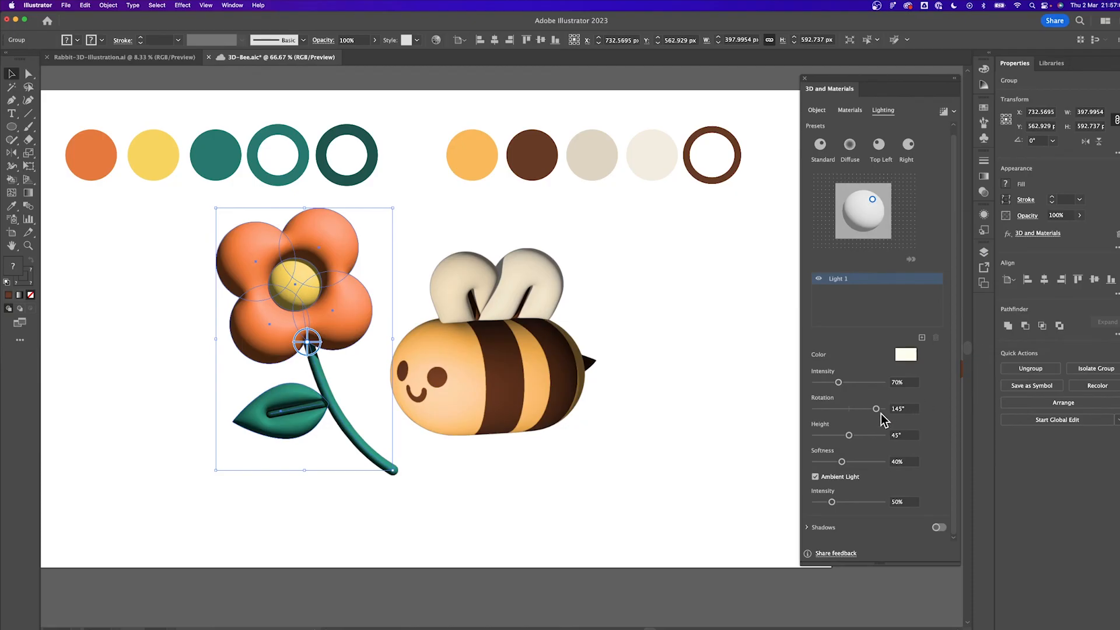
left_click_drag(875, 410, 830, 408)
left_click(846, 461)
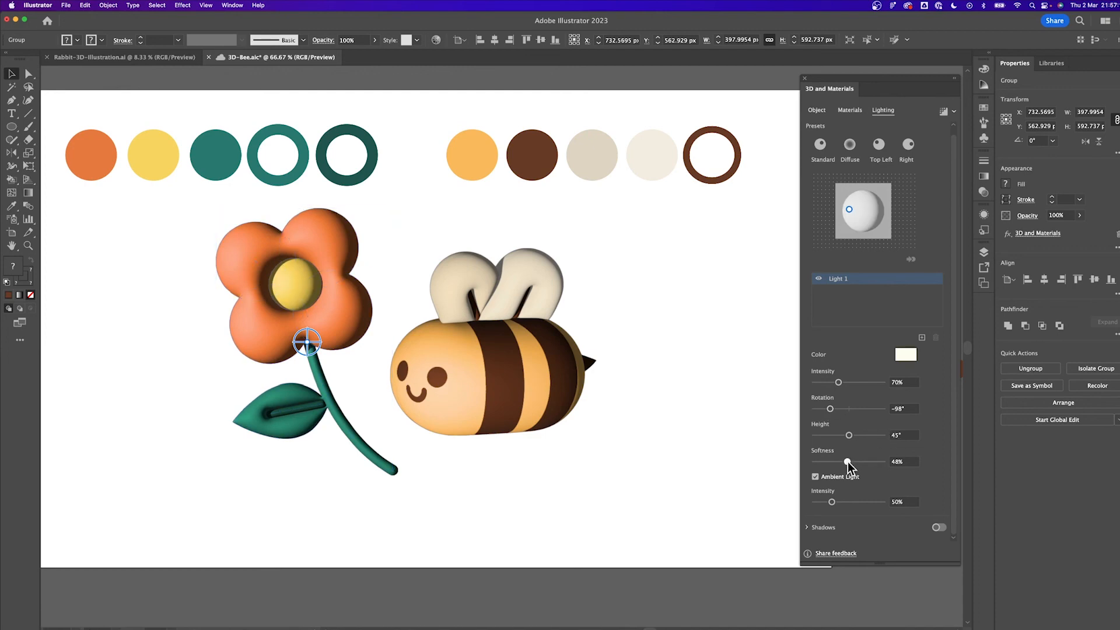
left_click_drag(847, 462, 867, 462)
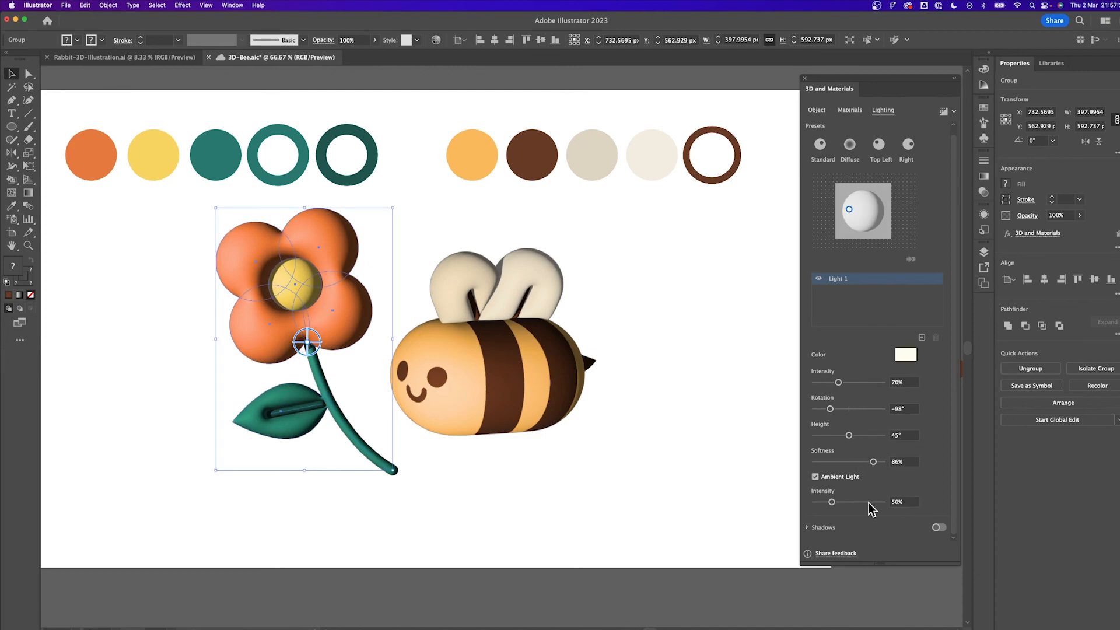
Step: Move the flower closer to the bee, about 26 px to the right and 28 px down
left_click(627, 424)
left_click_drag(328, 312, 338, 324)
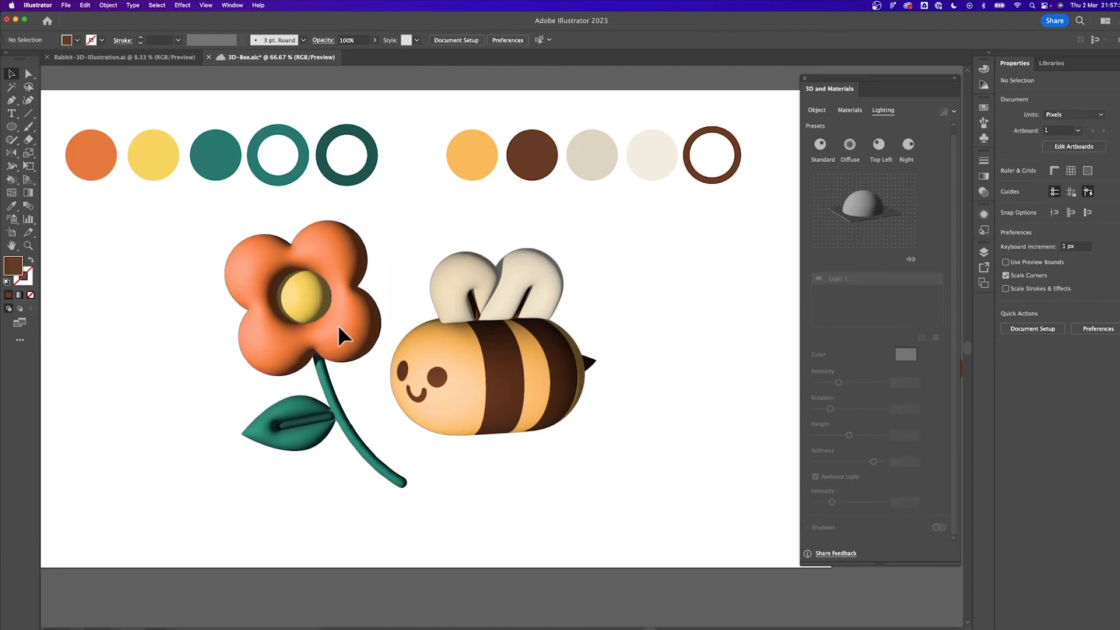
Step: Tilt the bee slightly in 3D so its body and wings face a little differently beside the flower
left_click(562, 294)
left_click(562, 295)
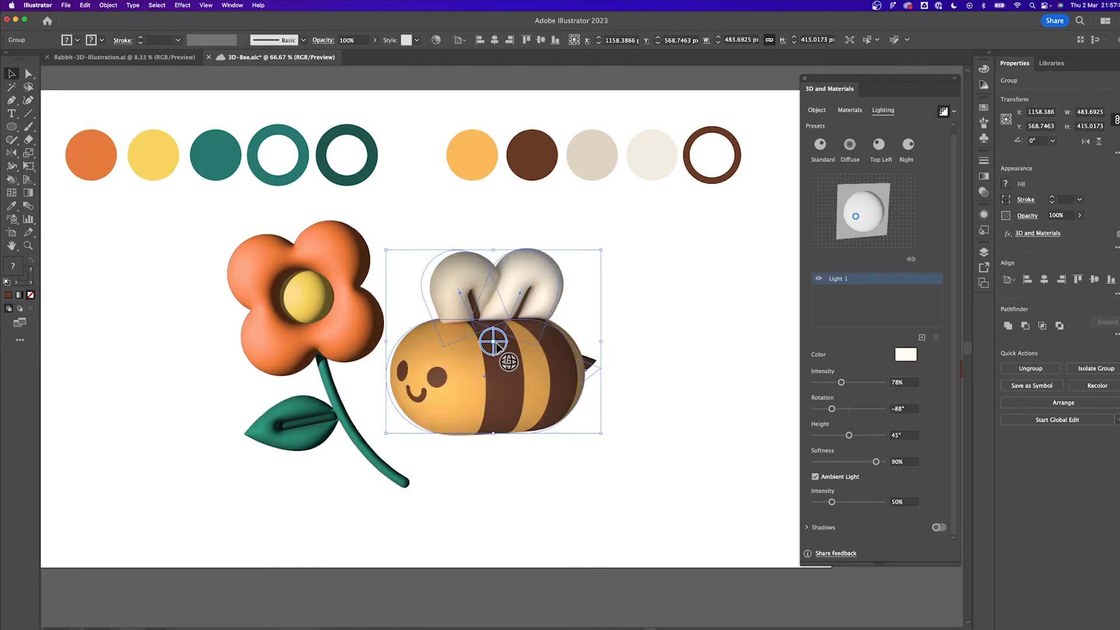
left_click_drag(495, 340, 495, 338)
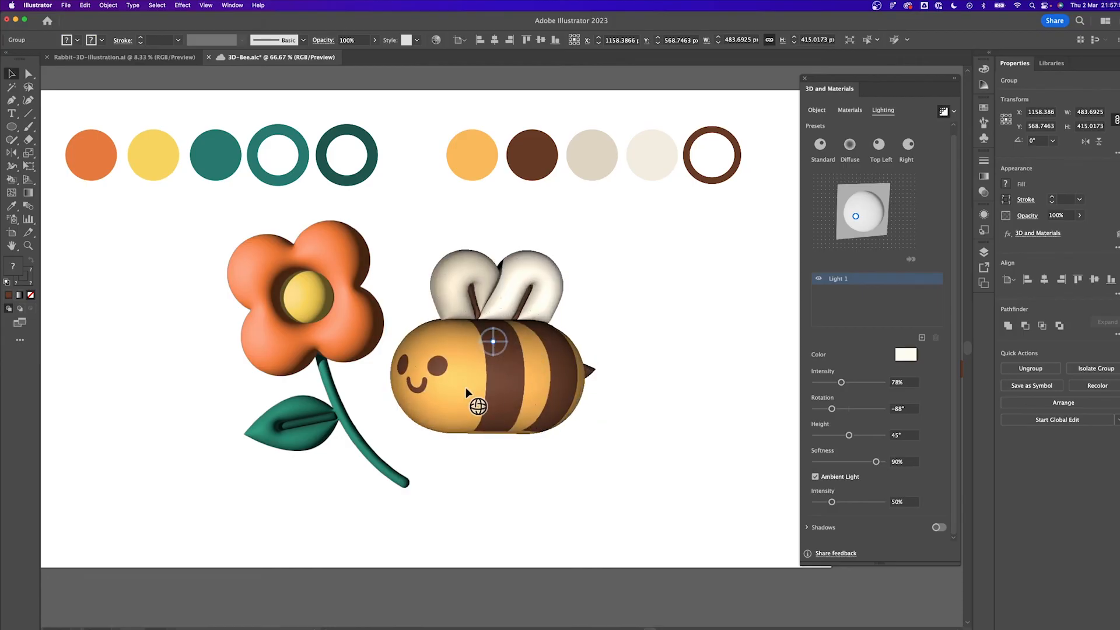
left_click(362, 342)
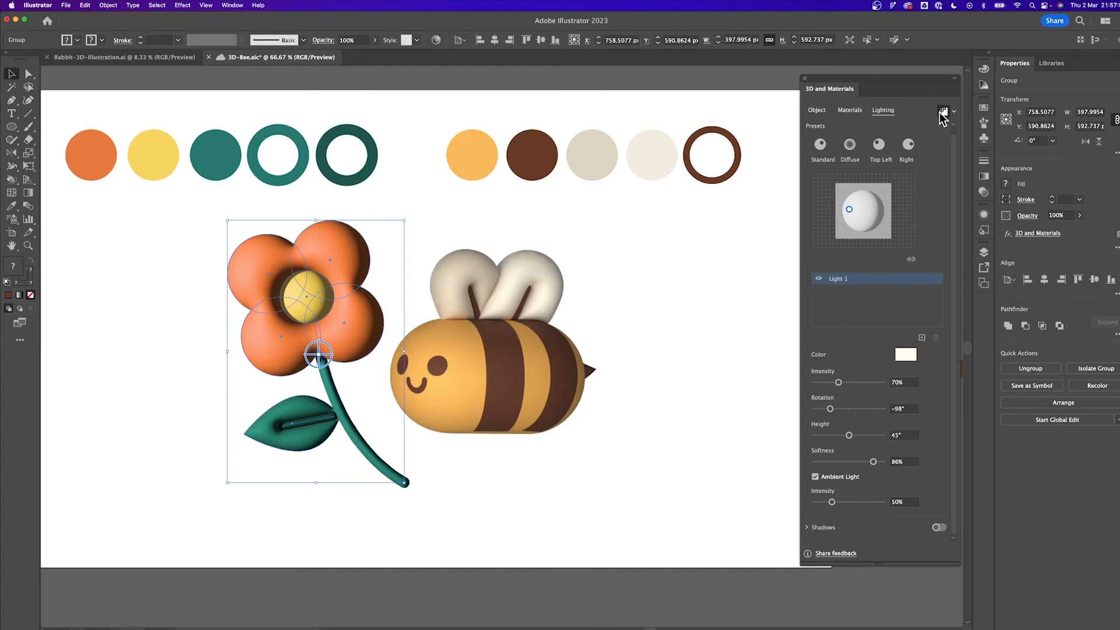
left_click(521, 439)
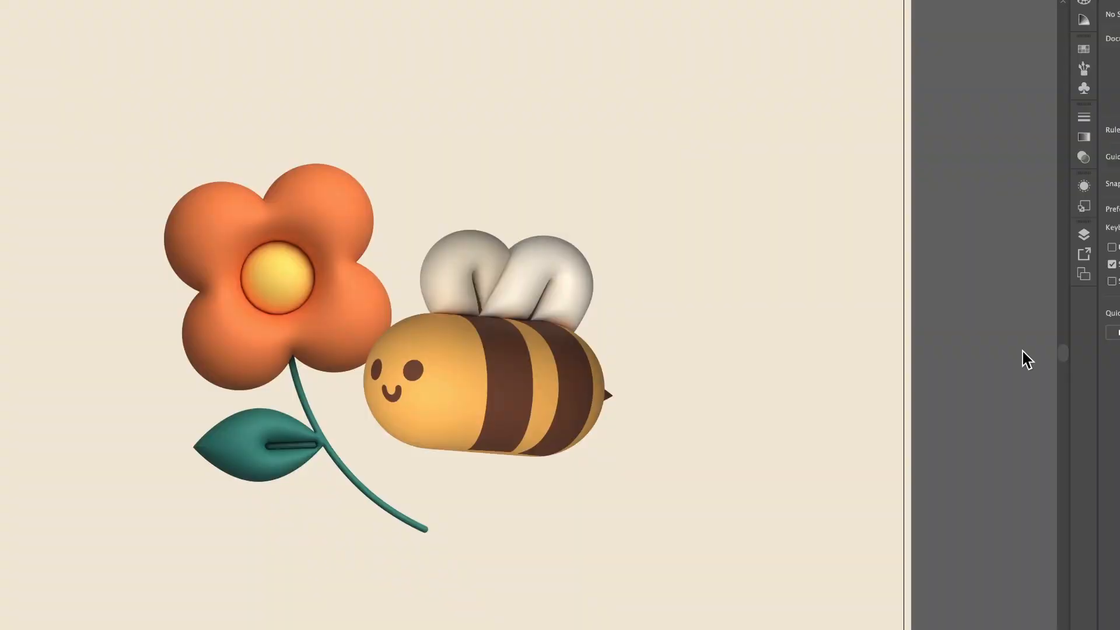
Step: Rotate the bee in 3D to about 165° on X, -155° on Y and 175° on Z, and deselect it
left_click(507, 357)
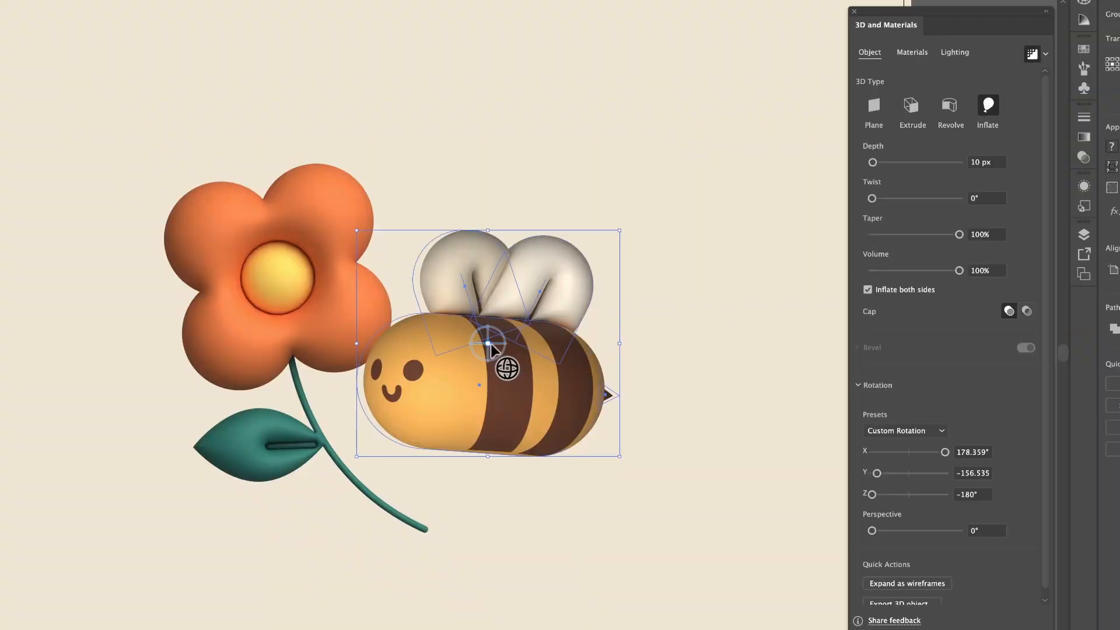
left_click_drag(492, 350, 488, 339)
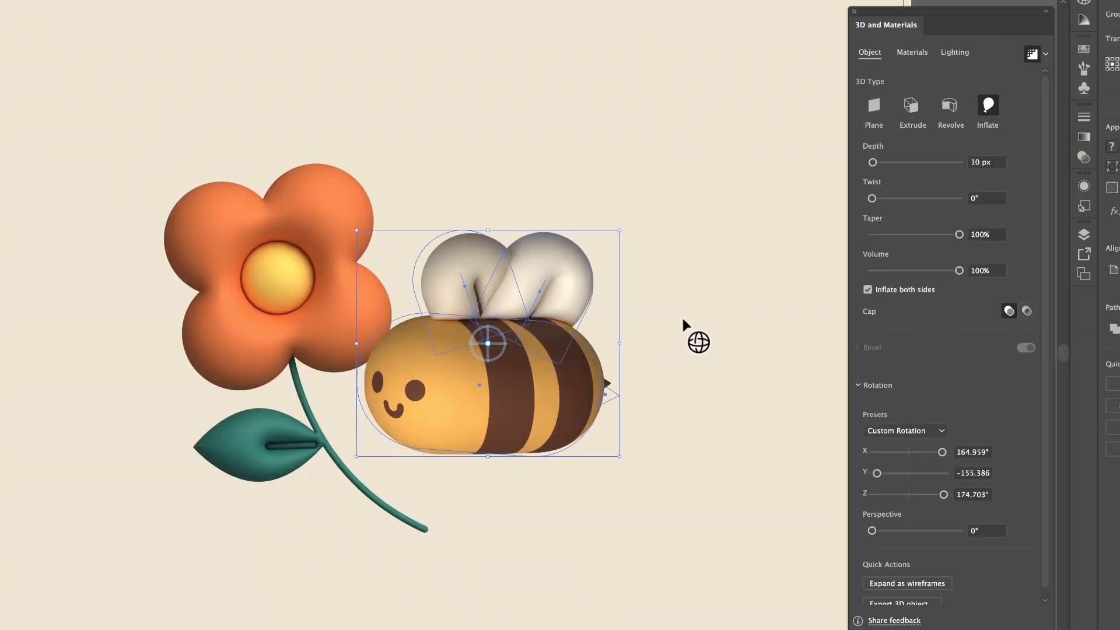
left_click_drag(685, 325, 687, 318)
key("super+z")
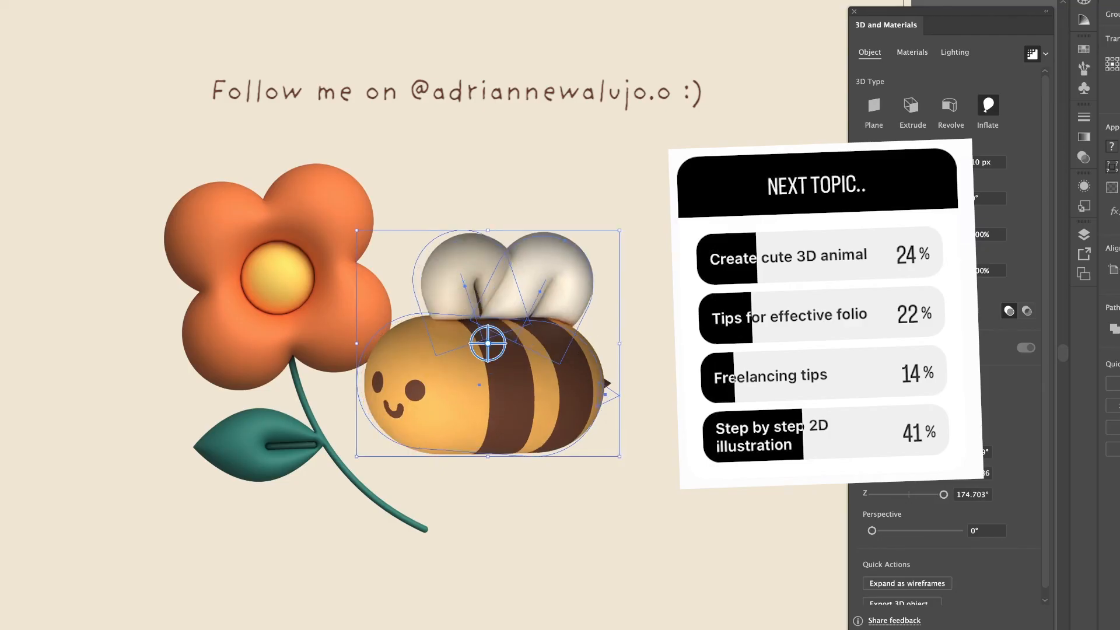
left_click(662, 544)
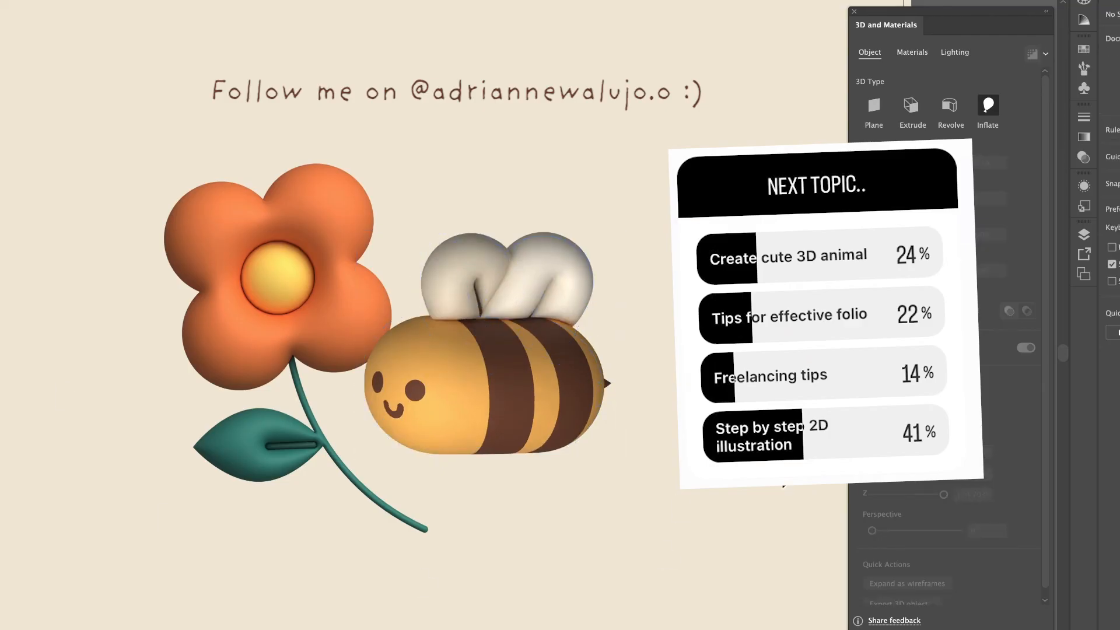